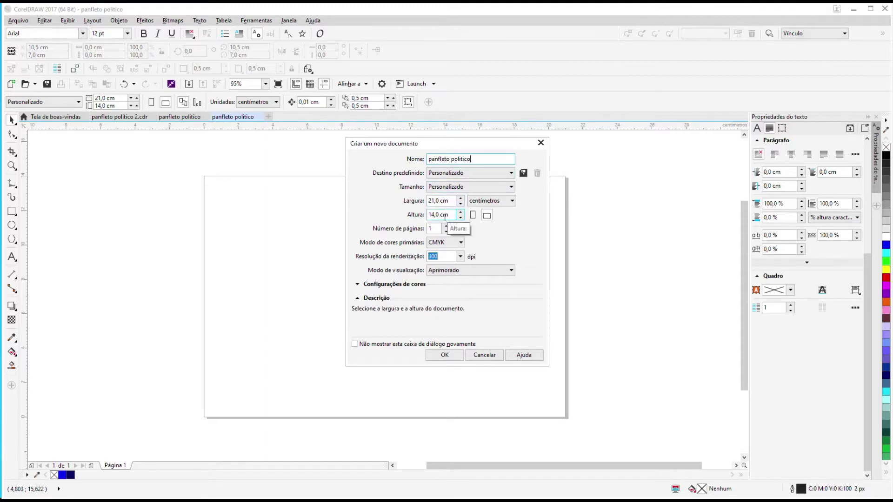
Create the 21 × 14 cm landscape document and cover the page with a bright blue rectangle without an outline
left_click(445, 357)
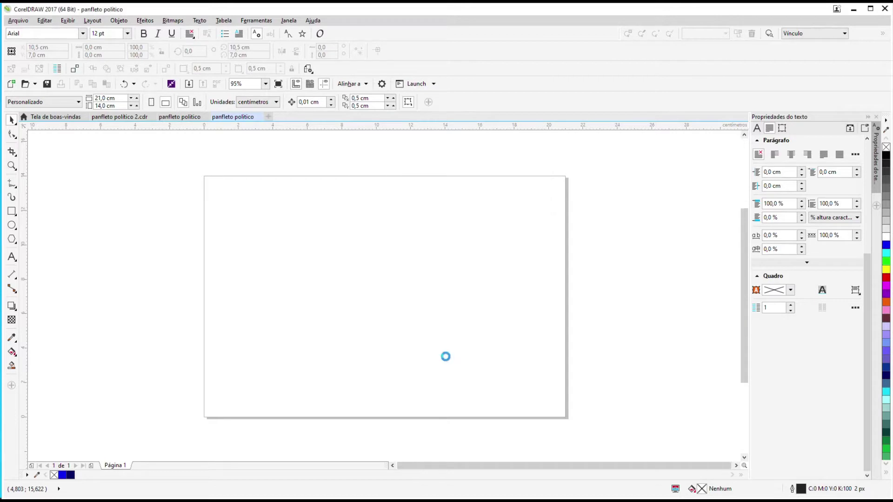
double_click(11, 211)
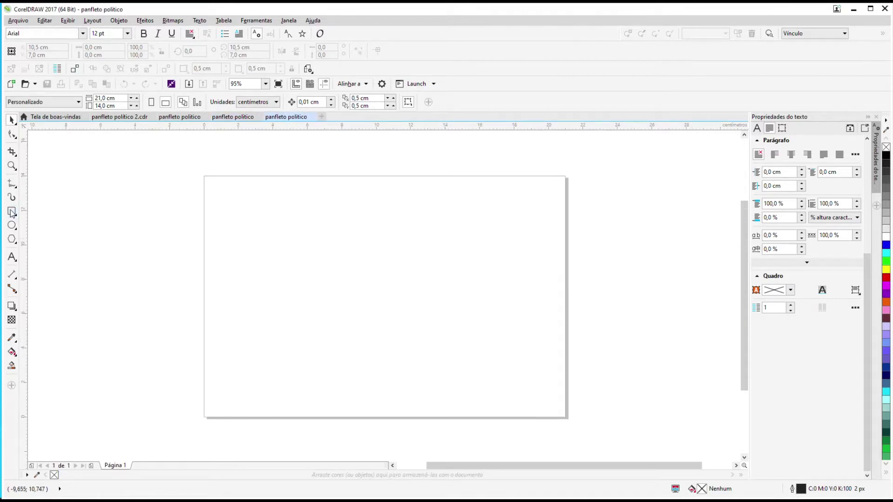
left_click(886, 244)
right_click(886, 148)
Duplicate the rectangle and fill the copy with an elliptical gradient from white near its lower-left corner to dark blue #000066 beyond its right edge
key("ctrl+d")
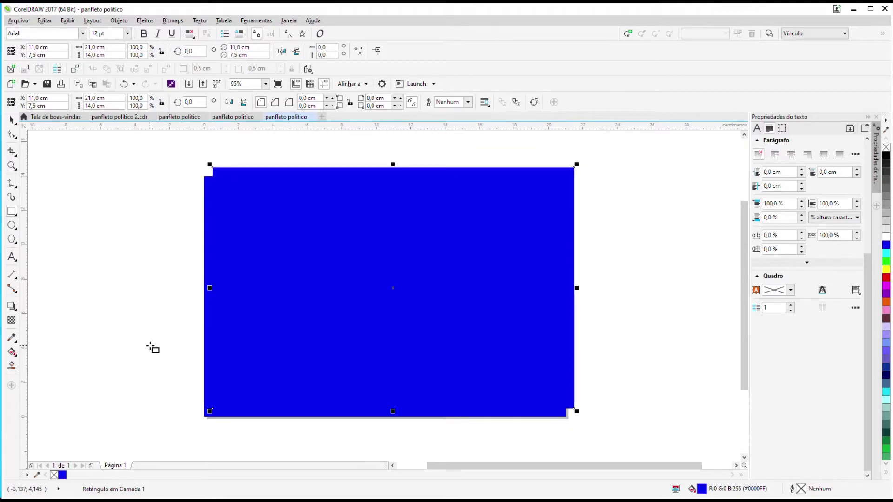
left_click(886, 377)
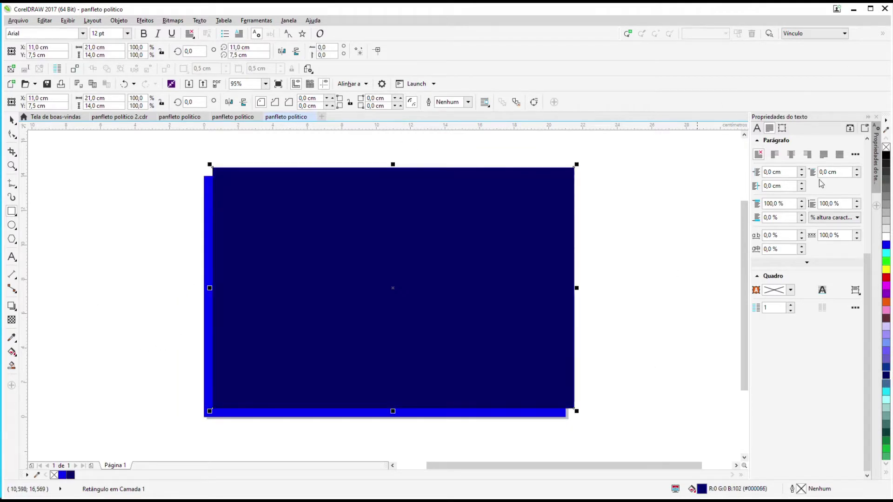
left_click(12, 352)
left_click_drag(241, 307, 536, 306)
left_click_drag(241, 307, 227, 307)
left_click(143, 102)
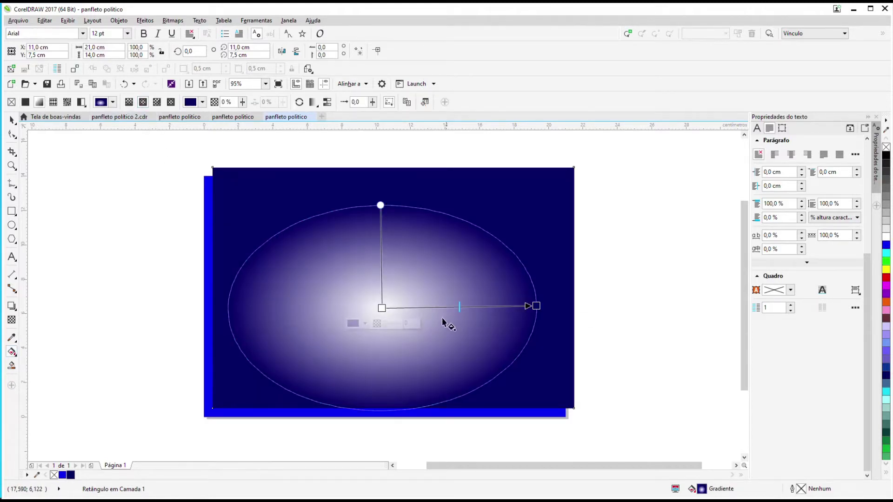
left_click_drag(382, 308, 267, 385)
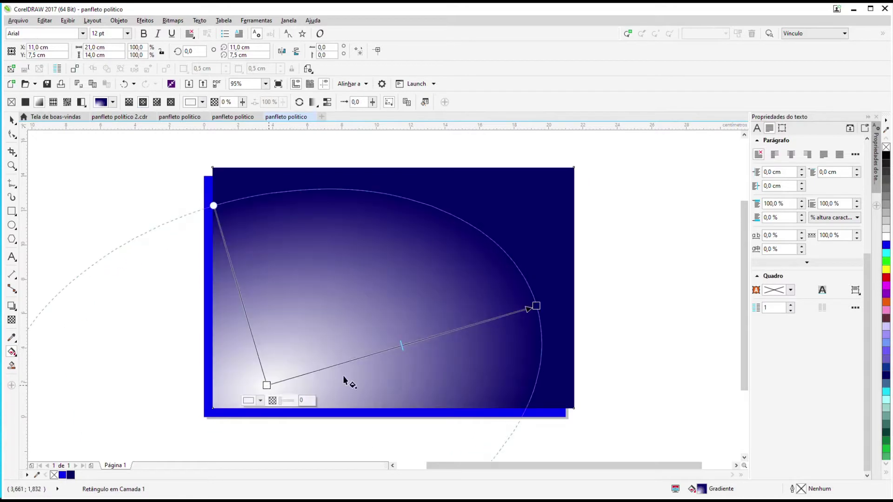
left_click_drag(536, 305, 613, 259)
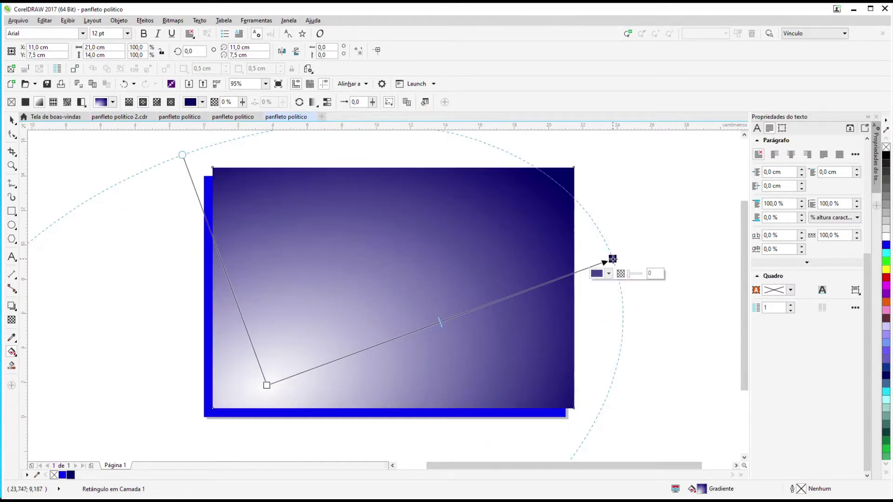
Convert the gradient rectangle to a 72 dpi, 8-bit grayscale bitmap
left_click(173, 20)
left_click(182, 31)
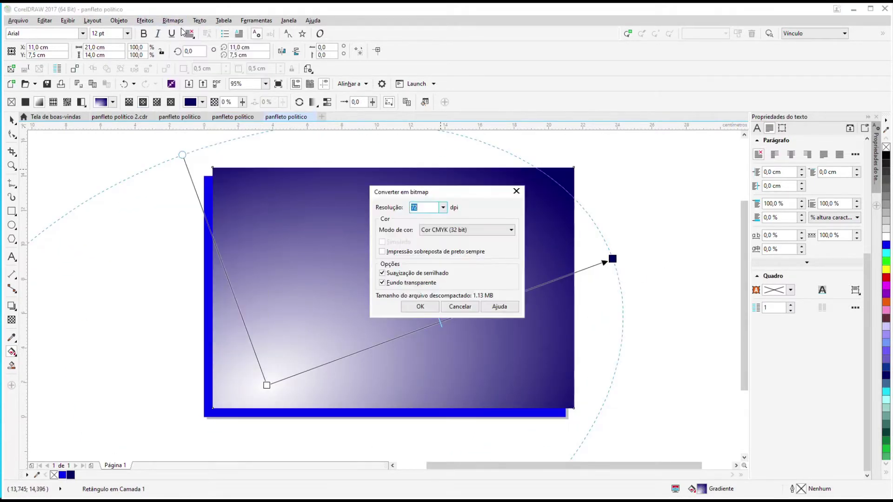
left_click(461, 230)
left_click(444, 255)
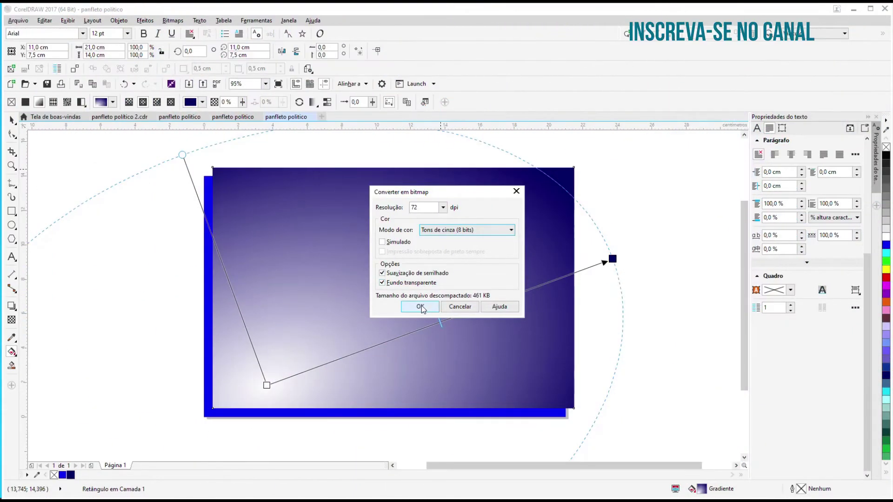
left_click(420, 307)
Apply the halftone (Meio-tom) effect to the bitmap with a maximum dot radius of 10 and a black angle of 321°
left_click(172, 21)
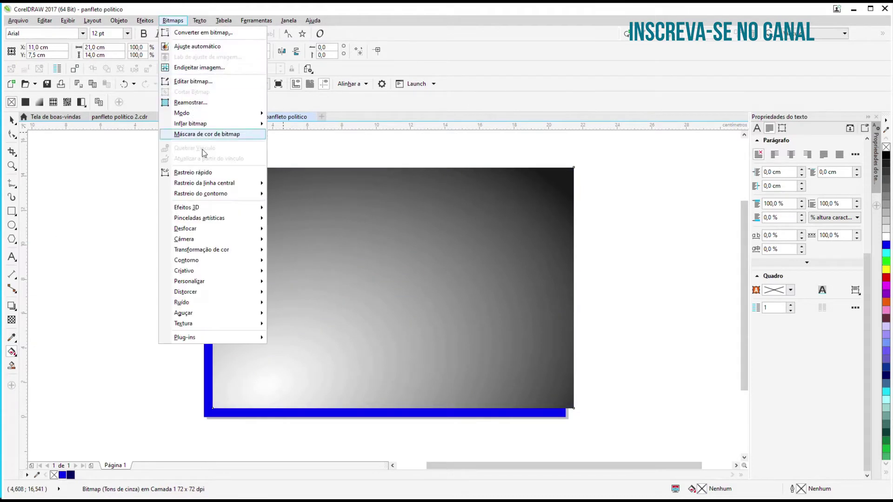
mouse_move(263, 252)
left_click(297, 262)
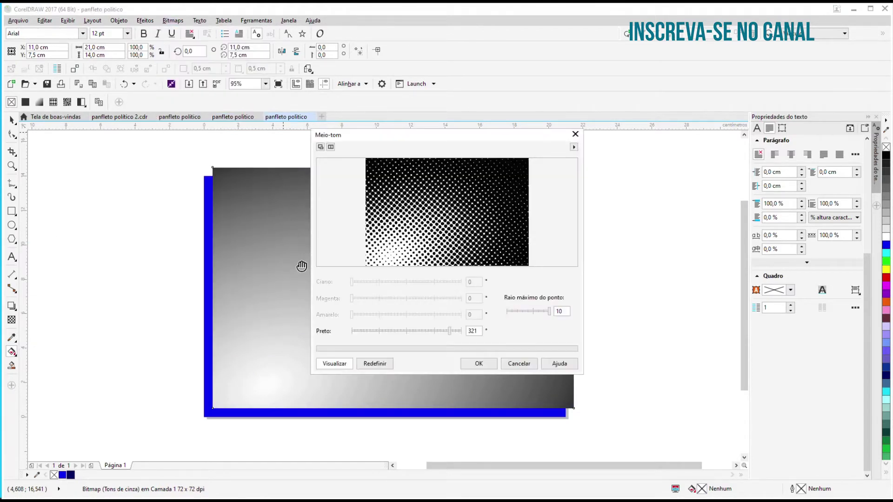
left_click(481, 364)
Outline-trace the halftone bitmap as a detailed logo with a specified background color, smoothing 3 and maximum detail
left_click(12, 120)
left_click(339, 248)
left_click(378, 101)
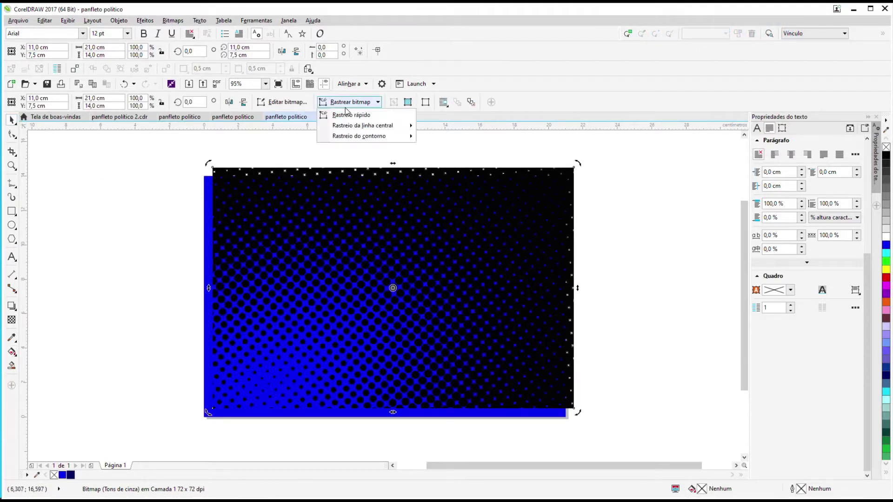
mouse_move(374, 137)
left_click(469, 161)
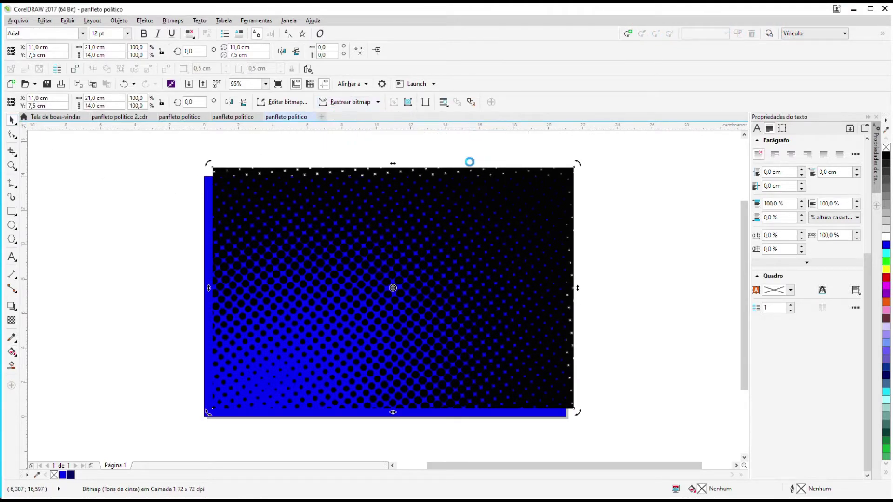
left_click(584, 297)
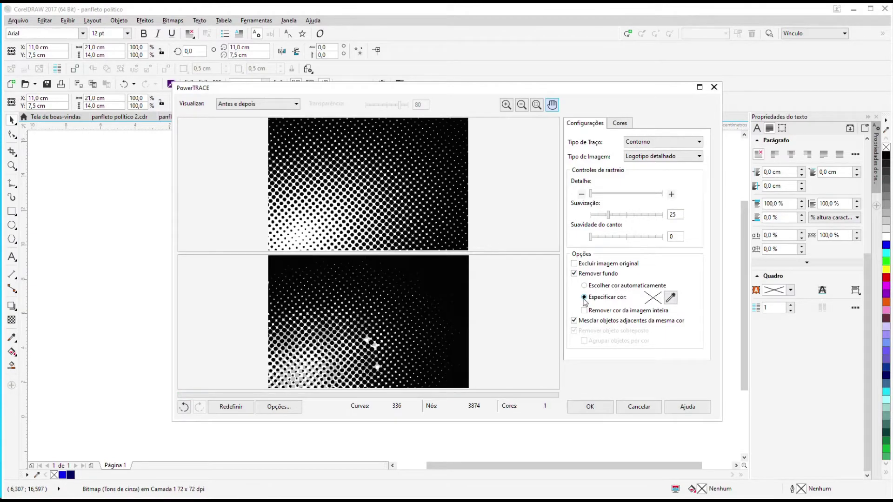
left_click_drag(608, 217, 592, 216)
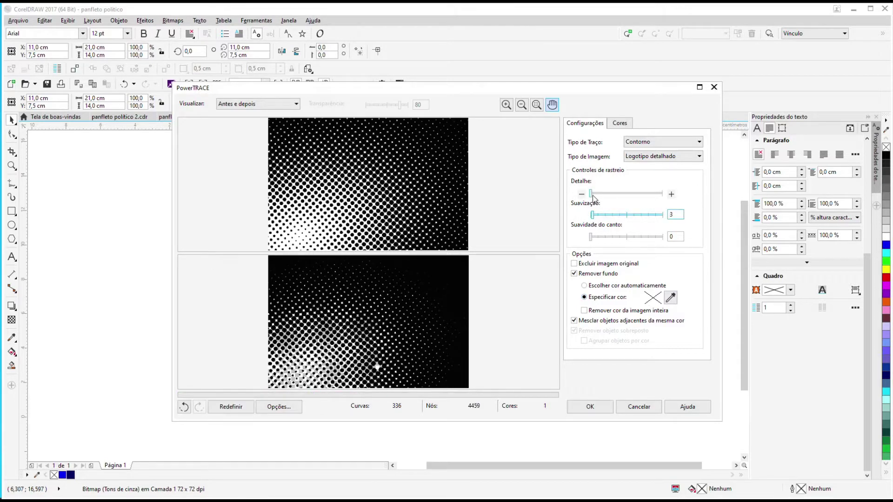
left_click_drag(592, 198, 660, 200)
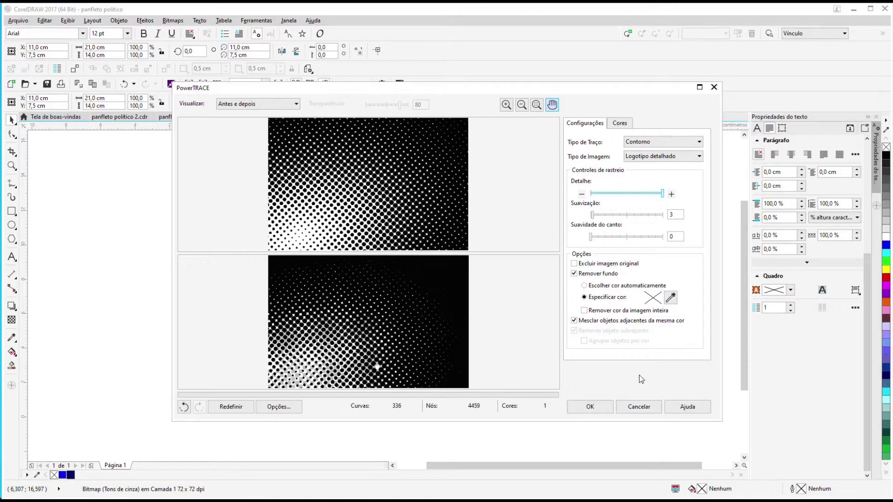
left_click(602, 407)
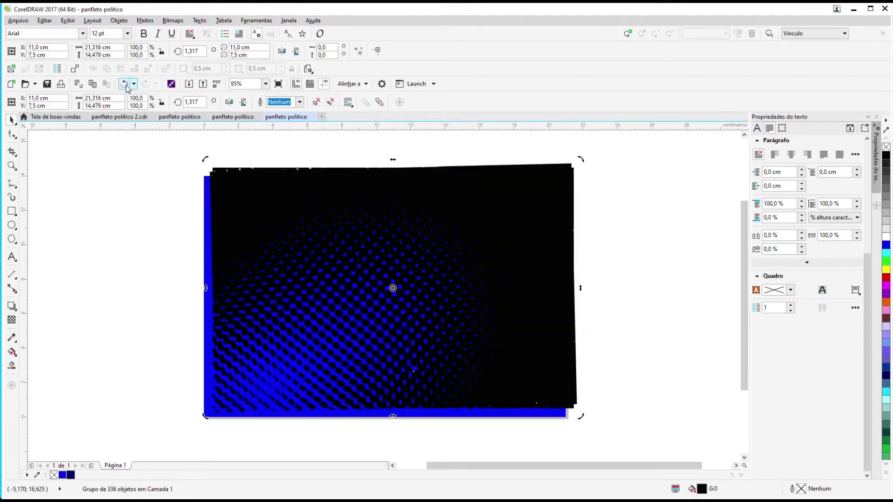
Undo the accidental rotations of the traced halftone group
left_click(124, 84)
left_click_drag(577, 413, 510, 339)
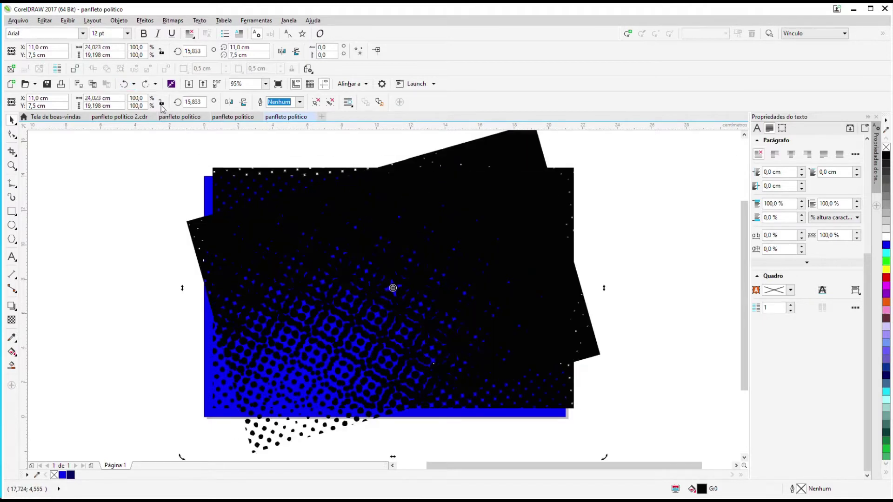
left_click(123, 83)
Separate the traced halftone group from the original bitmap and delete the bitmap
left_click(245, 219)
left_click_drag(245, 203, 261, 289)
left_click_drag(274, 221, 77, 197)
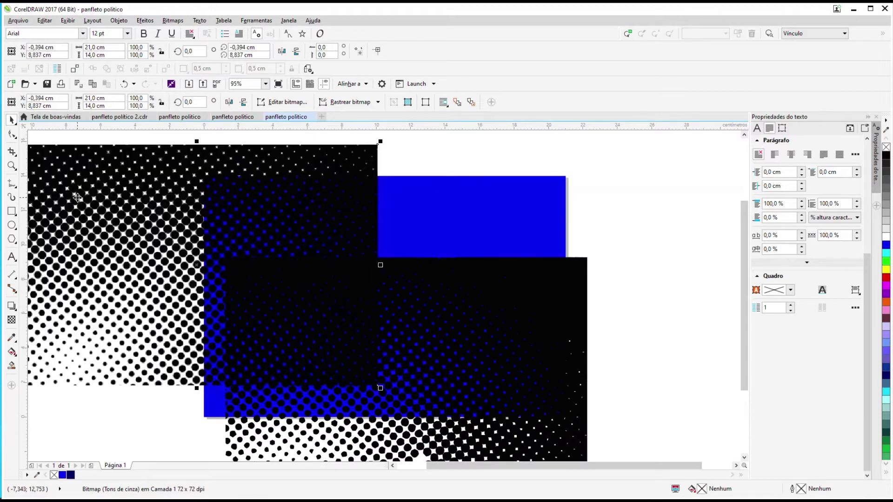
key("Delete")
Align the traced halftone group over the blue page rectangle and fill it with dark blue #000066
left_click(361, 285)
left_click_drag(379, 334, 368, 252)
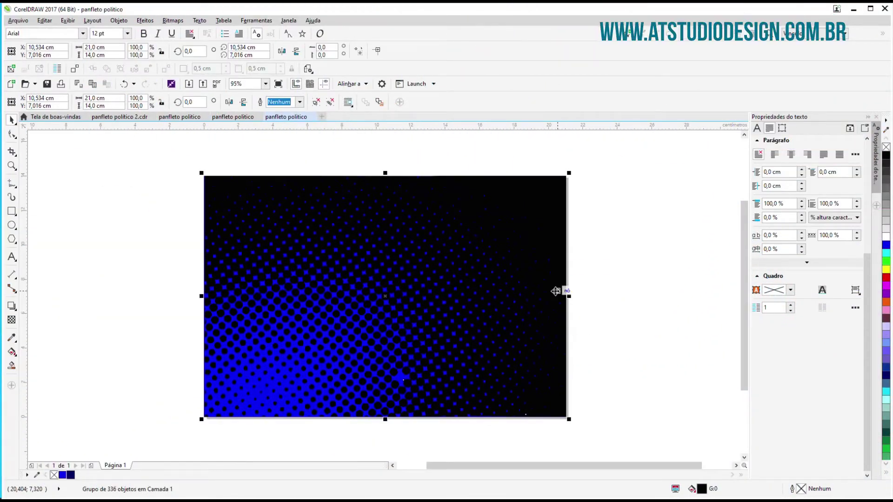
left_click(886, 376)
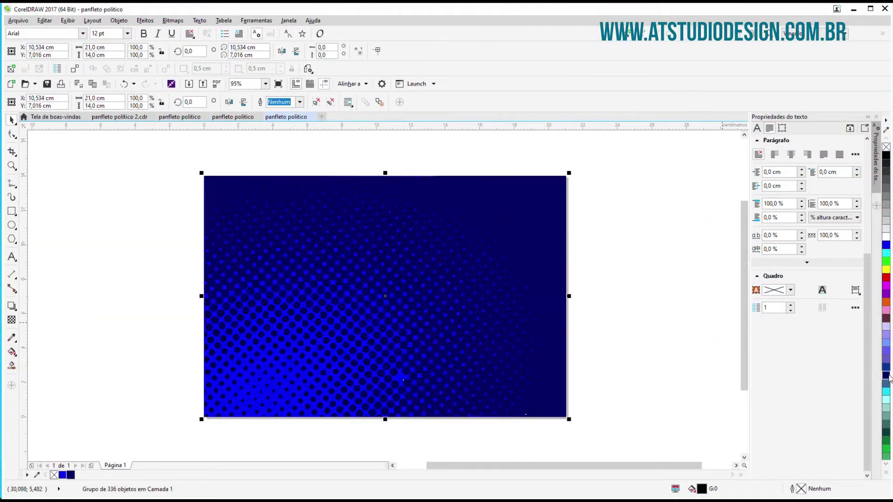
left_click(637, 366)
Try magenta, orange, lavender and light blue fills on the halftone group and return it to dark blue #000066
scroll(638, 324, "down", 2)
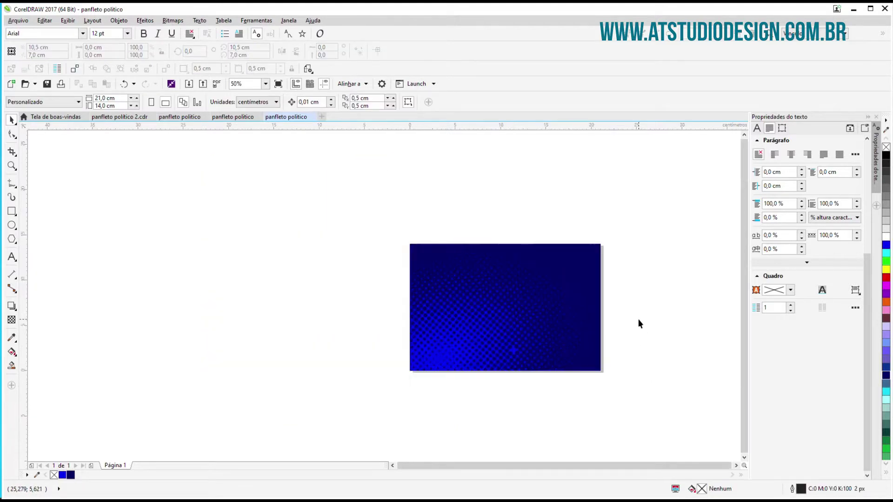
left_click(546, 333)
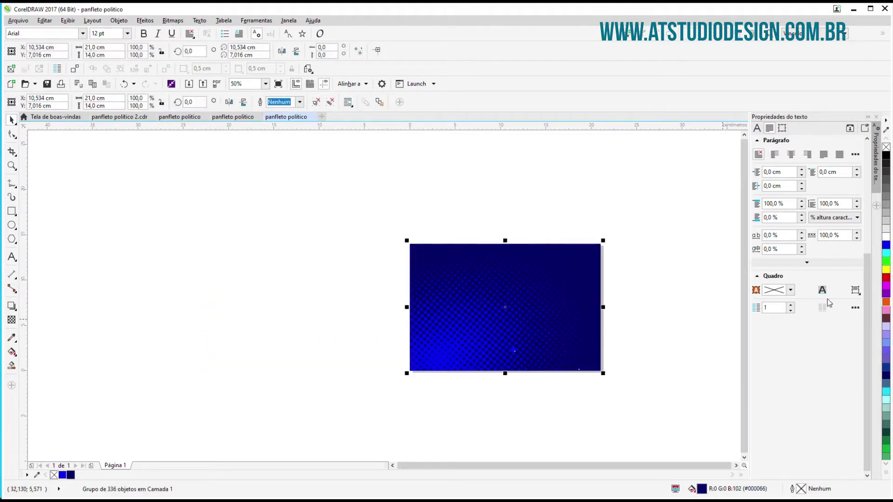
left_click(887, 285)
left_click(886, 301)
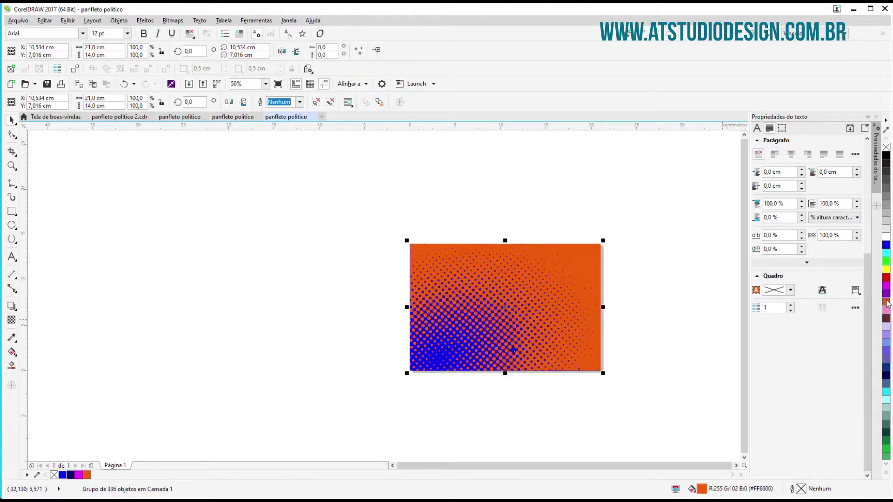
left_click(886, 327)
left_click(887, 343)
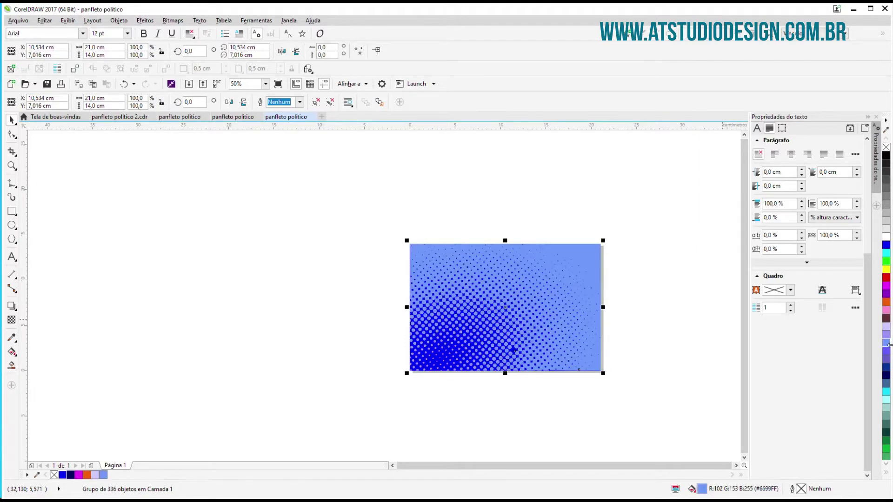
left_click(887, 370)
scroll(554, 325, "up", 2)
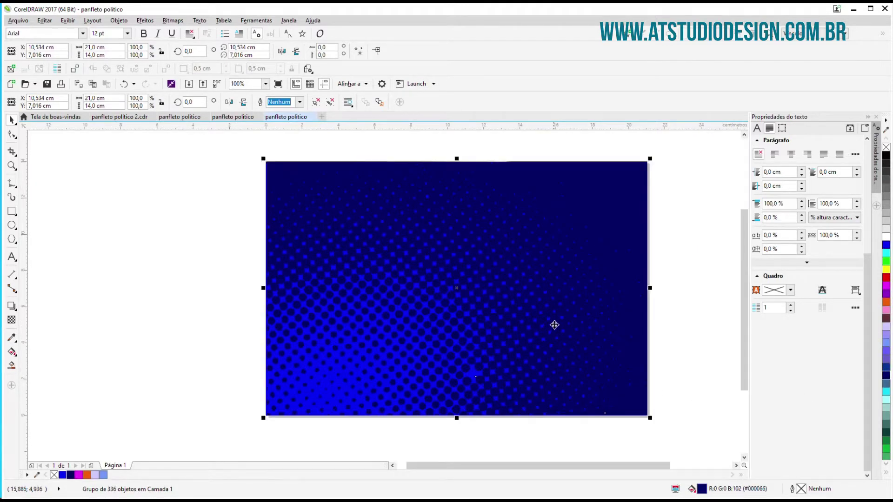
scroll(554, 325, "down", 2)
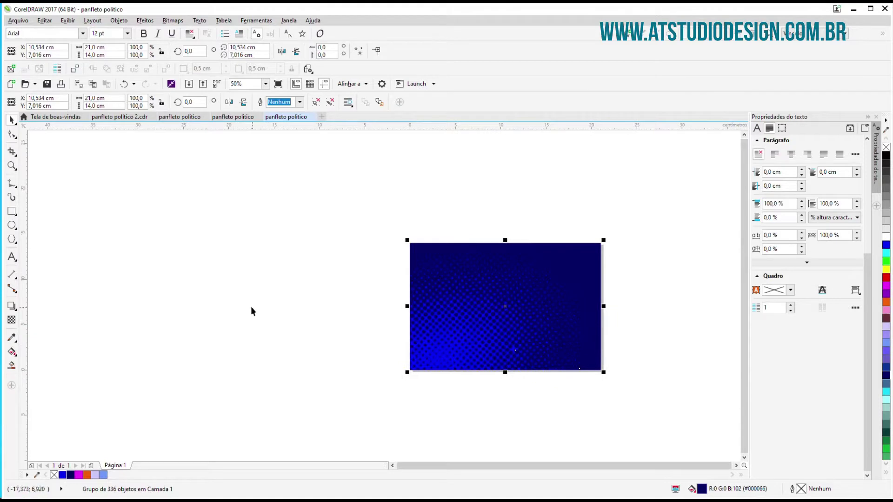
Add page margin guidelines through a user-defined guideline preset with mirrored margins of 0.3 cm
double_click(129, 126)
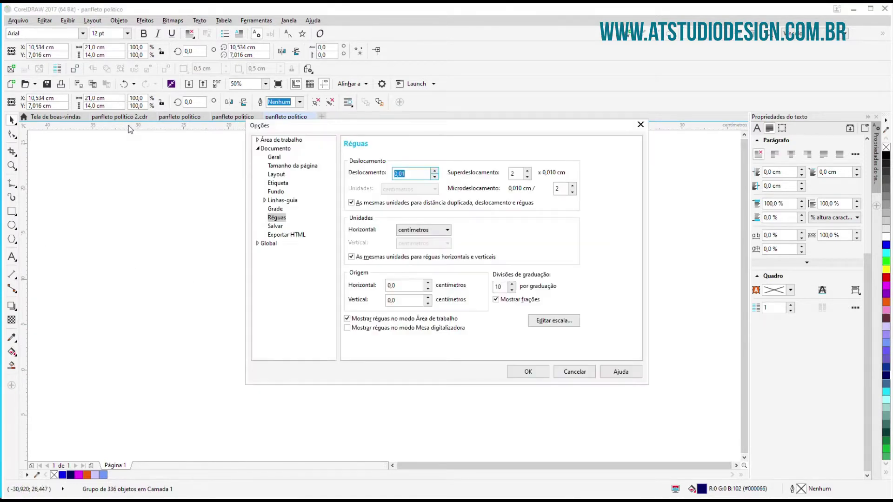
left_click(283, 201)
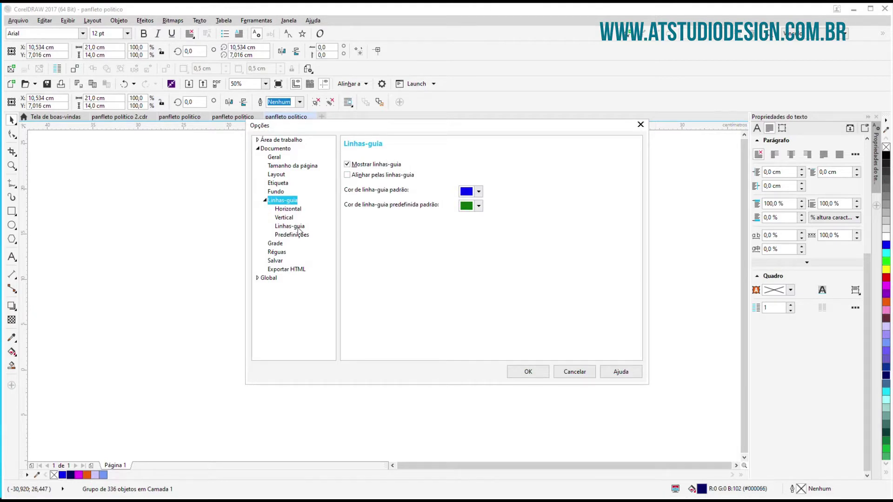
left_click(292, 235)
left_click(451, 160)
left_click(354, 177)
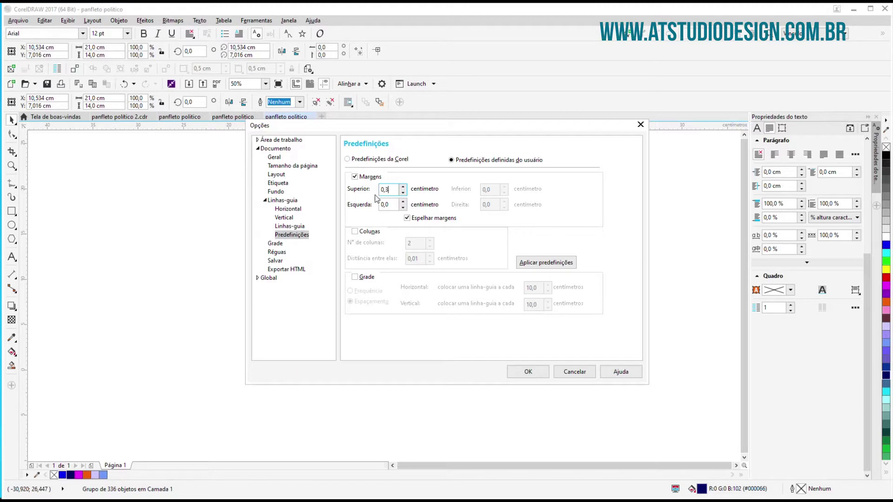
key("Tab")
left_click(528, 373)
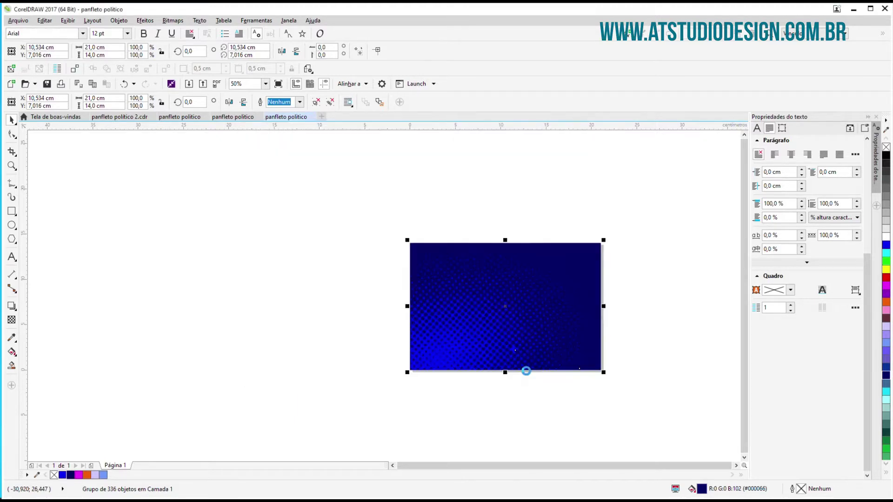
key("Escape")
scroll(560, 367, "up", 1)
scroll(290, 270, "up", 1)
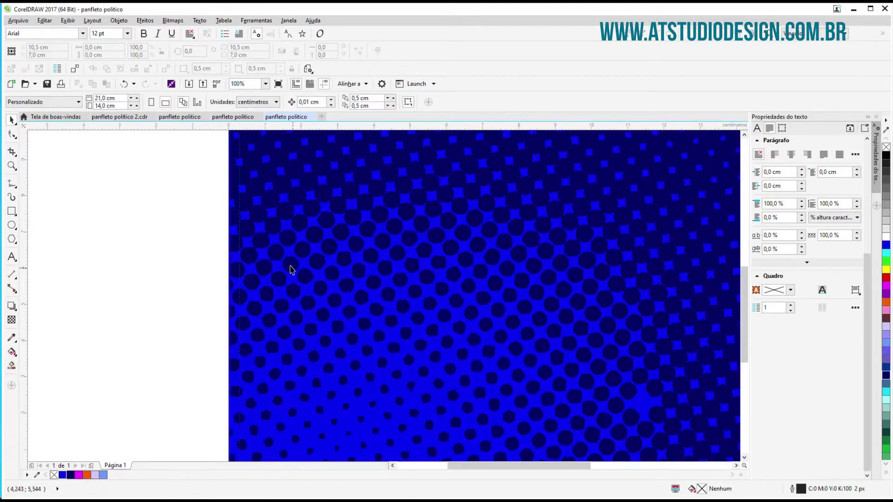
scroll(298, 273, "down", 2)
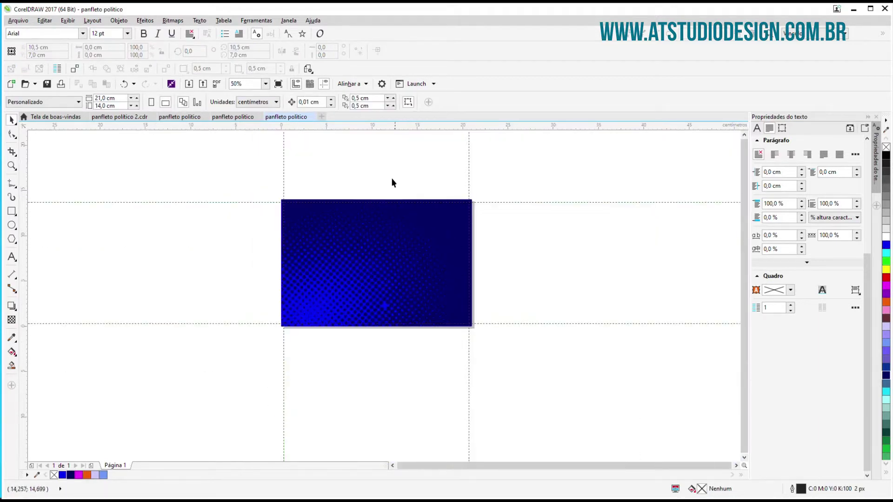
scroll(331, 189, "up", 1)
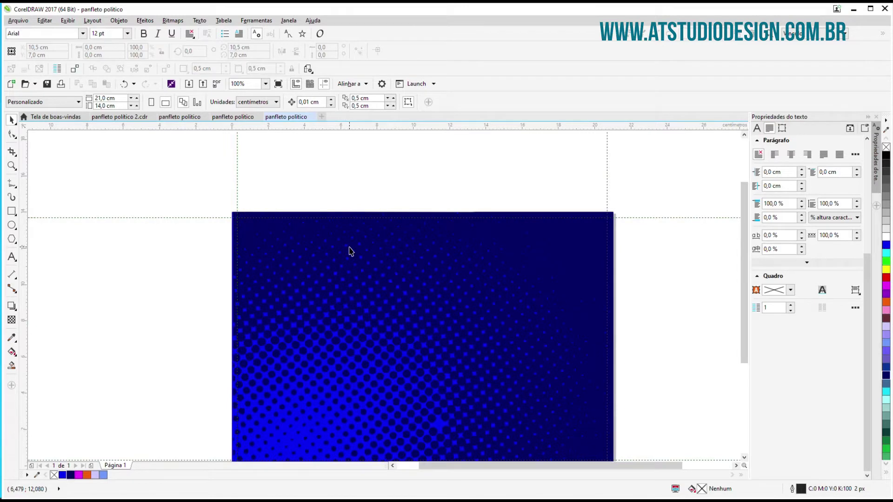
scroll(351, 196, "up", 1)
scroll(351, 196, "down", 2)
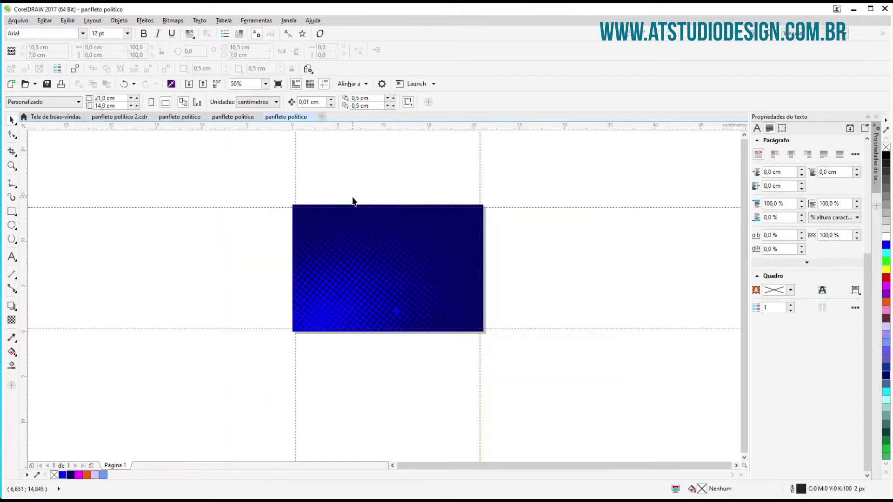
Add a vertical and a horizontal guideline crossing at the page centre, at 10.5 cm and 7.0 cm
left_click_drag(22, 233, 161, 239)
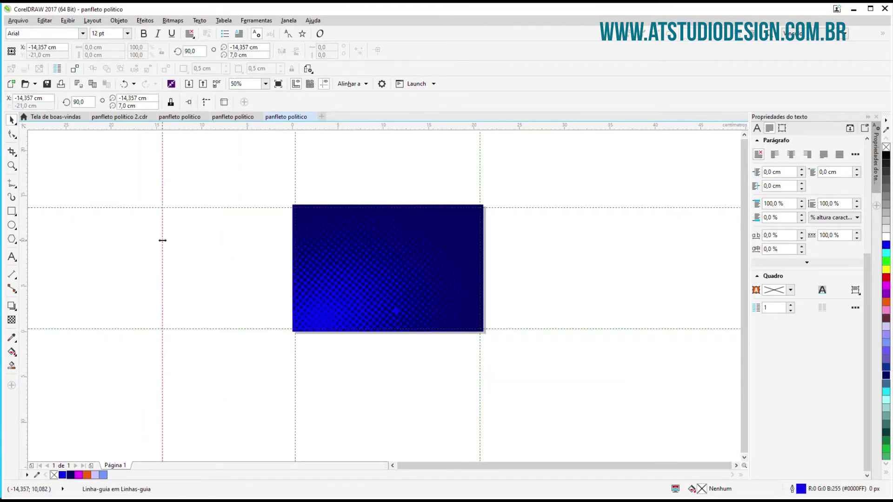
left_click_drag(178, 124, 178, 168)
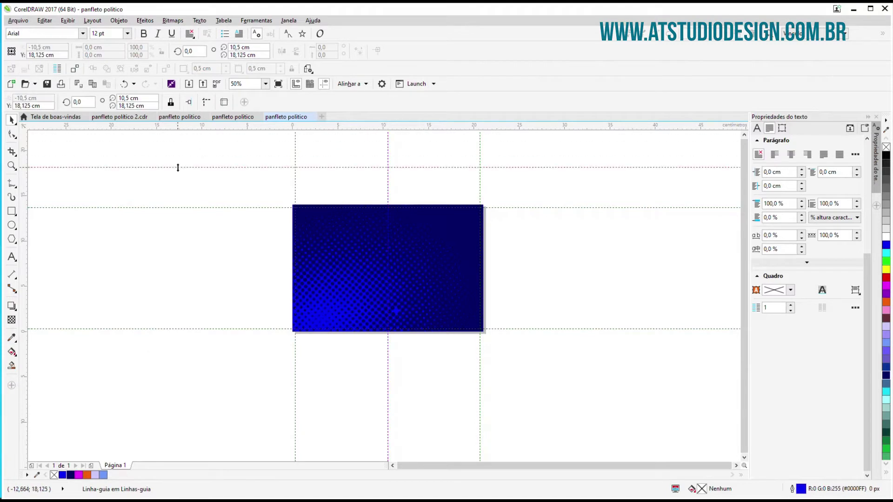
key("p")
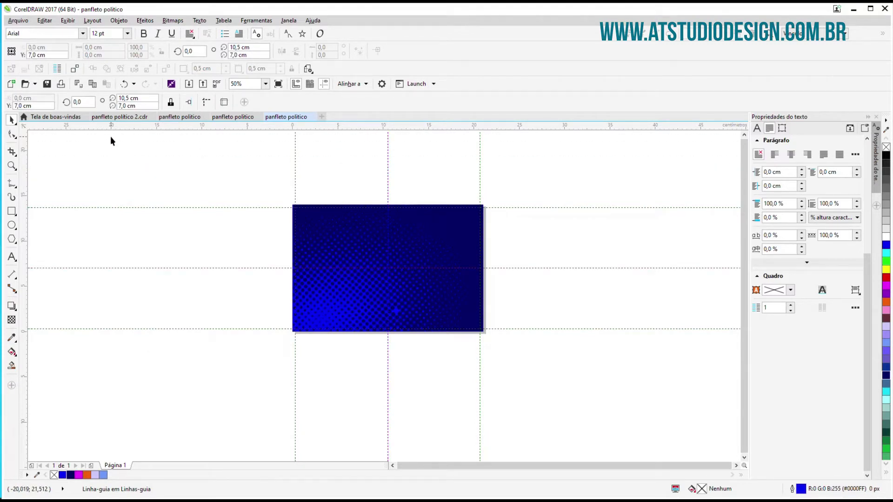
key("ctrl+i")
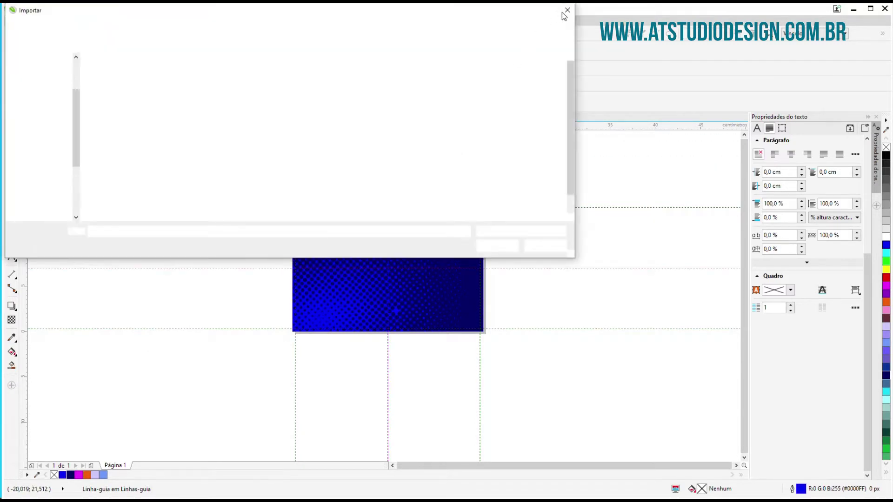
left_click(567, 10)
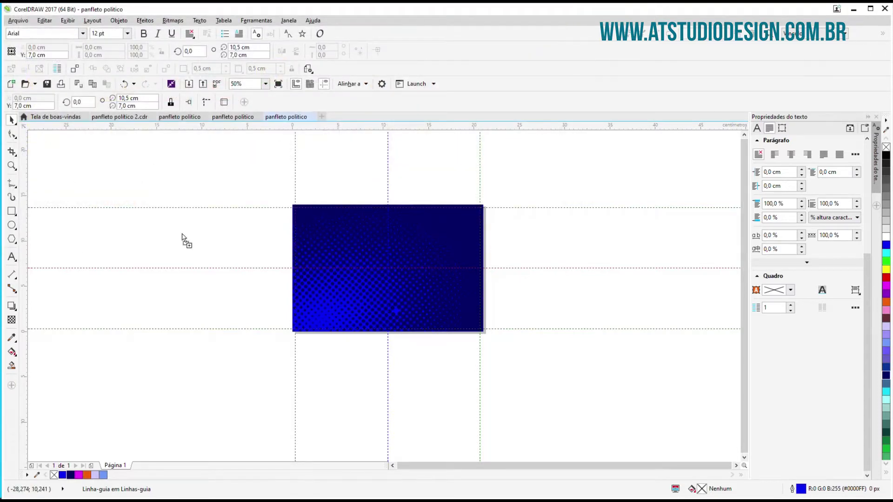
left_click(324, 263)
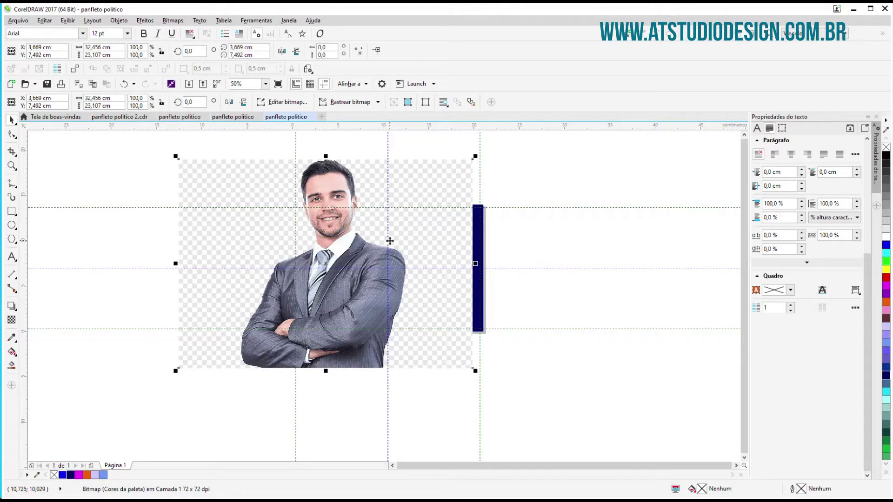
key("Delete")
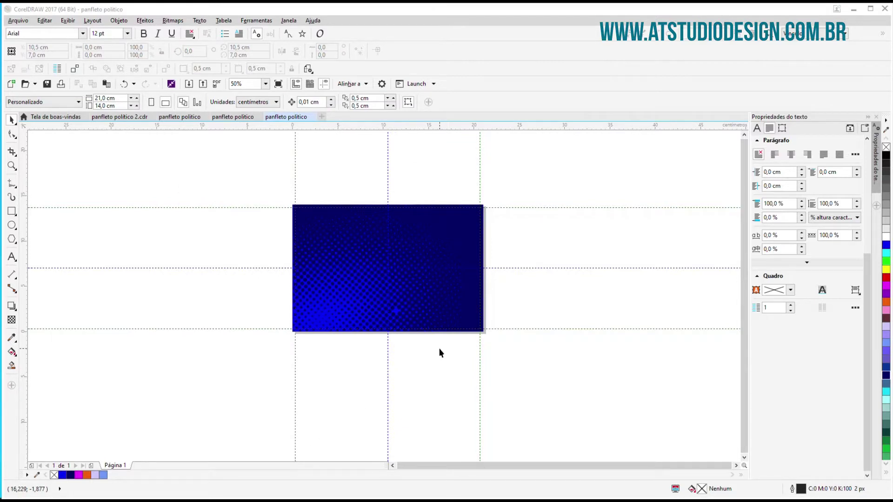
Import the cut-out photo of the politician from the file "politico 2" in the cascao folder onto the flyer
scroll(465, 361, "down", 2)
scroll(451, 313, "up", 2)
scroll(442, 223, "down", 2)
scroll(452, 190, "up", 2)
scroll(451, 174, "up", 2)
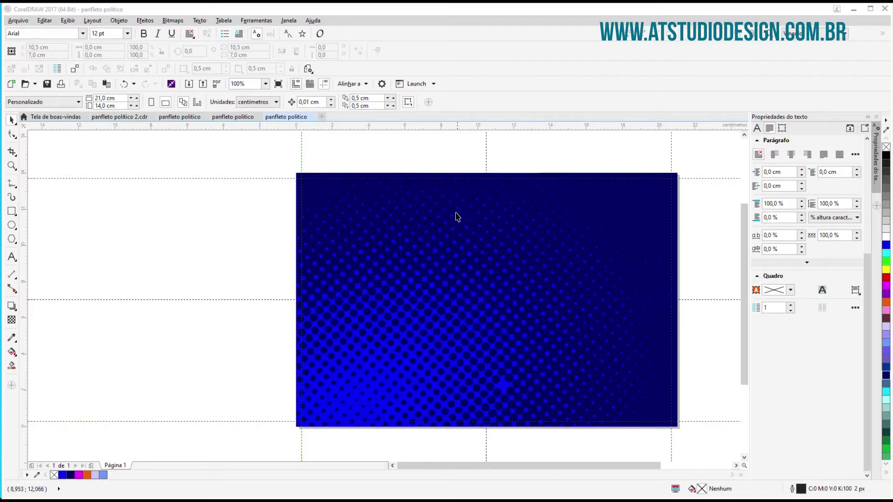
left_click(20, 21)
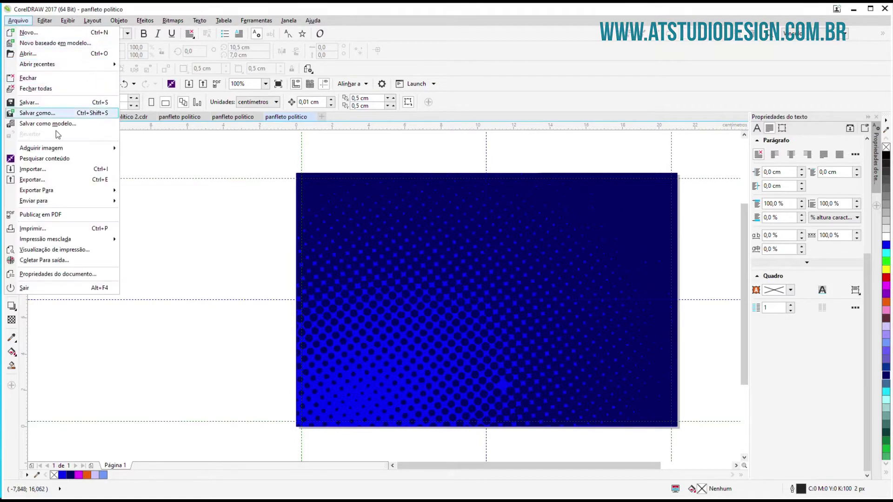
left_click(61, 171)
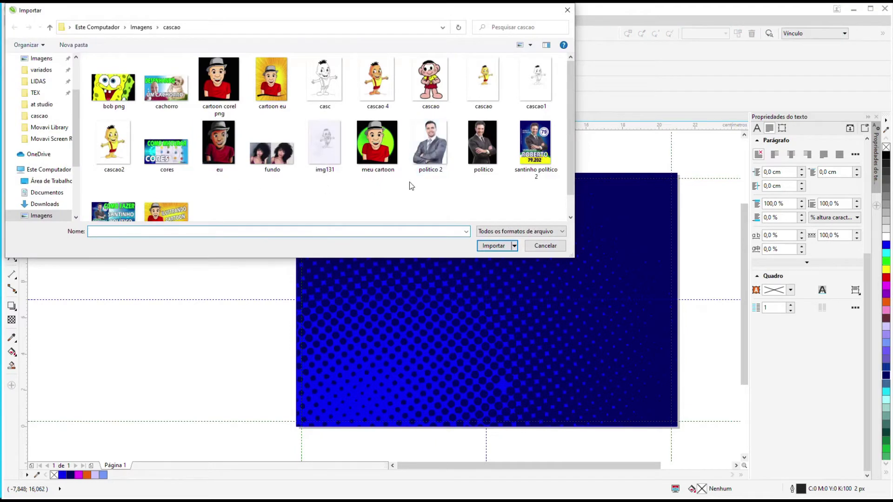
scroll(412, 184, "down", 1)
left_click(430, 119)
left_click(493, 246)
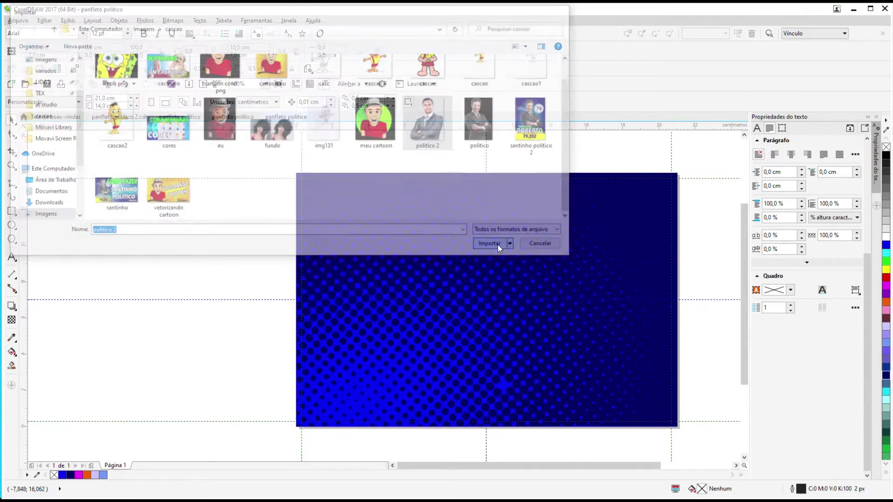
left_click(428, 268)
Move the politician's photo to the right half of the flyer, just inside the right margin and near the bottom guideline
left_click_drag(532, 381, 462, 307)
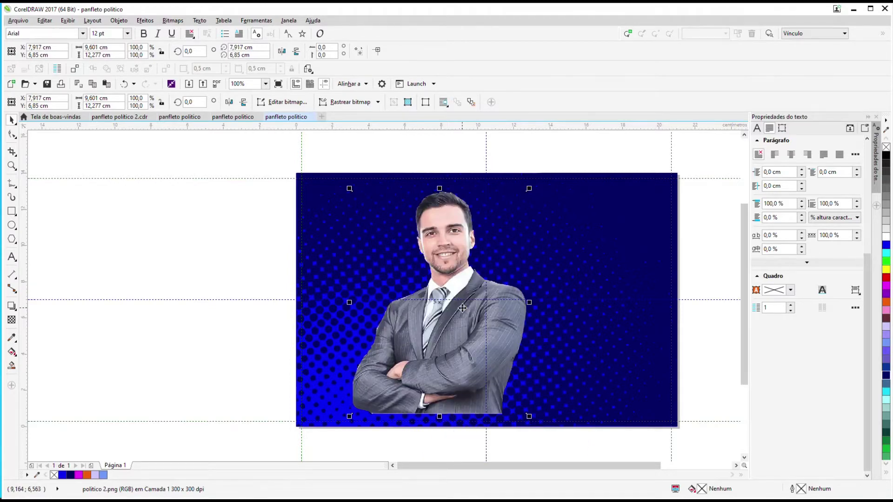
left_click_drag(462, 307, 605, 315)
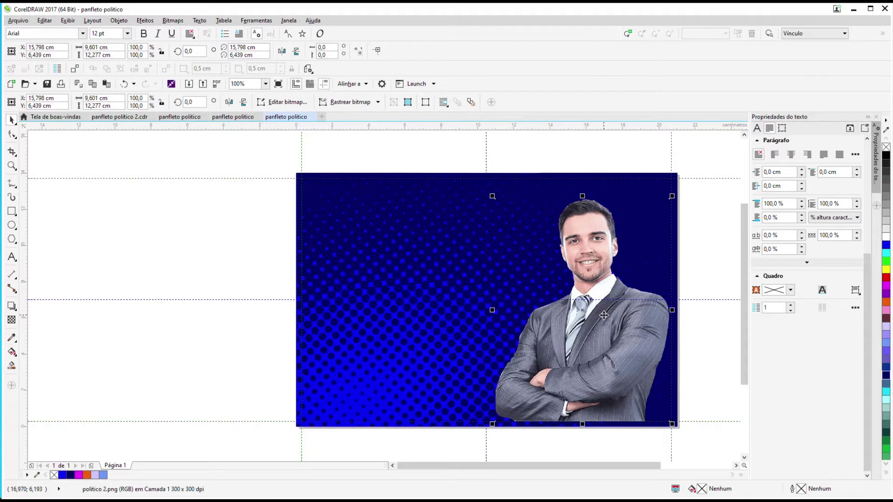
left_click_drag(604, 315, 603, 323)
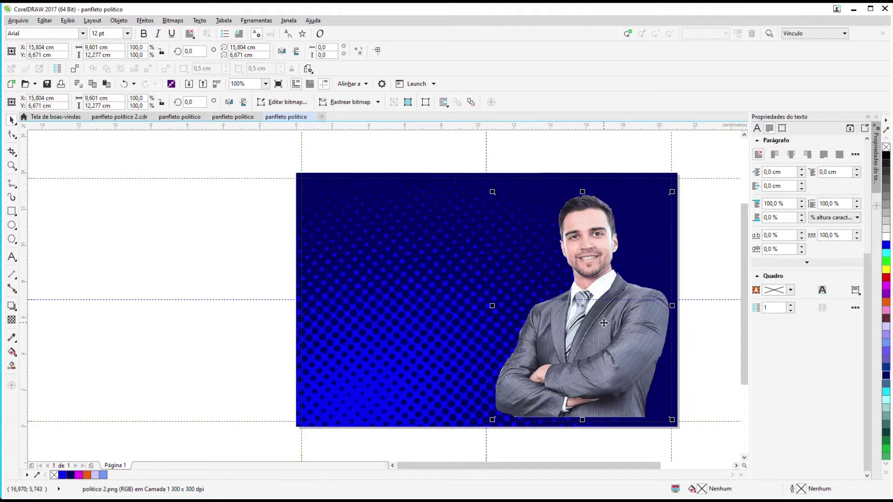
Close the two blank panfleto politico documents without saving and check the finished design in panfleto politico 2.cdr
left_click(248, 117)
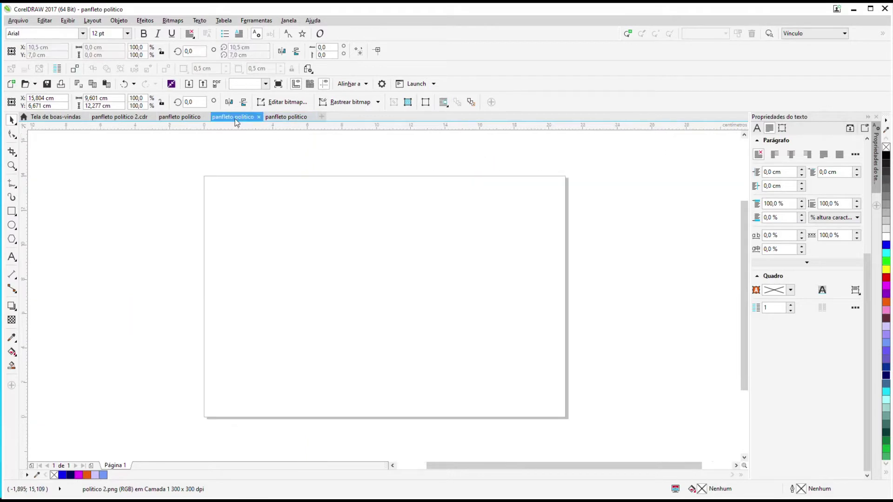
left_click(259, 118)
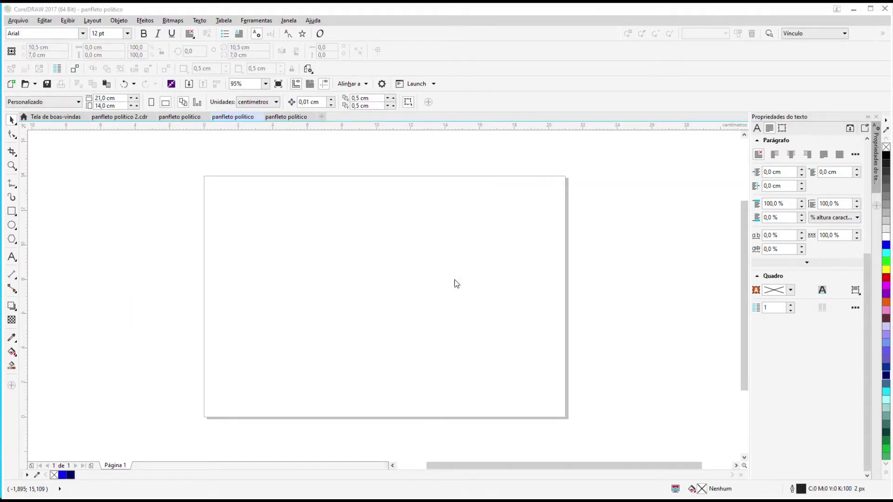
left_click(448, 282)
left_click(205, 118)
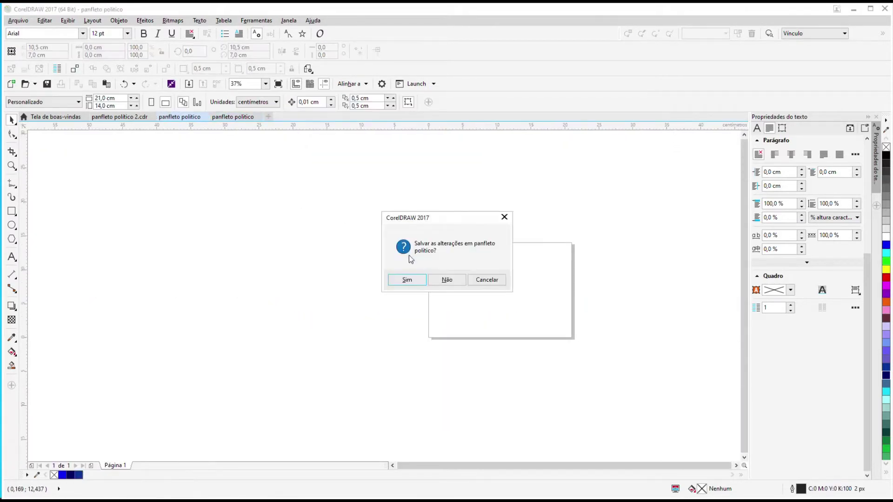
left_click(448, 280)
left_click(122, 119)
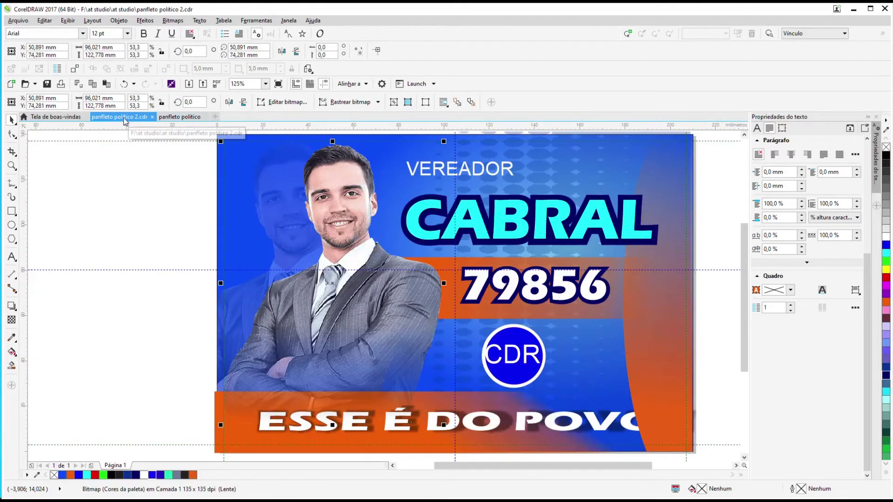
left_click(180, 118)
Add the artistic text "VEREADOR" in 24 pt Arial to the upper left area of the flyer
left_click(12, 257)
left_click(358, 233)
type("VEREA")
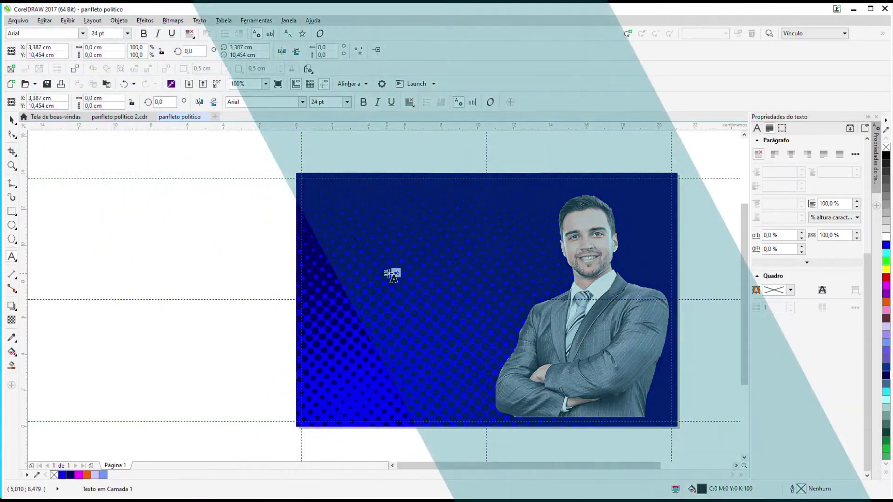
type("DOR")
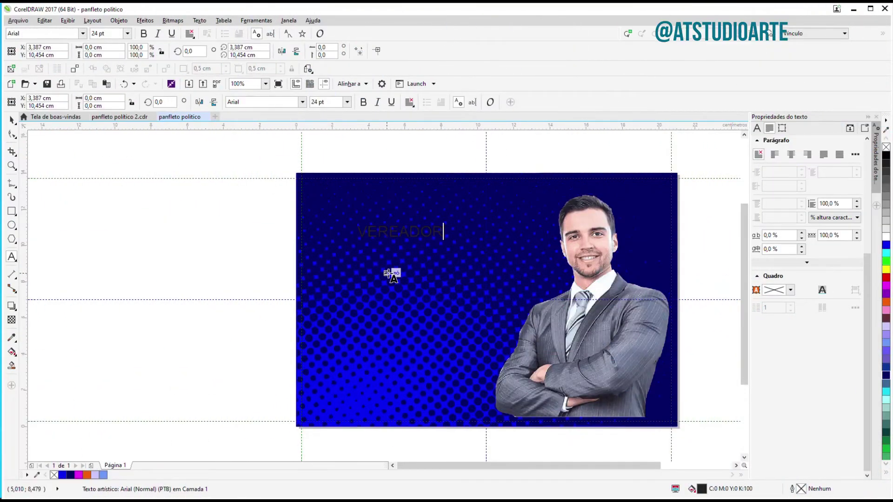
Colour the VEREADOR text white and enlarge it to about 34 pt near the top guideline
left_click(374, 237)
left_click_drag(447, 230, 487, 217)
left_click(886, 236)
left_click_drag(357, 228, 487, 229)
left_click(886, 236)
left_click(469, 229)
left_click_drag(347, 235, 487, 230)
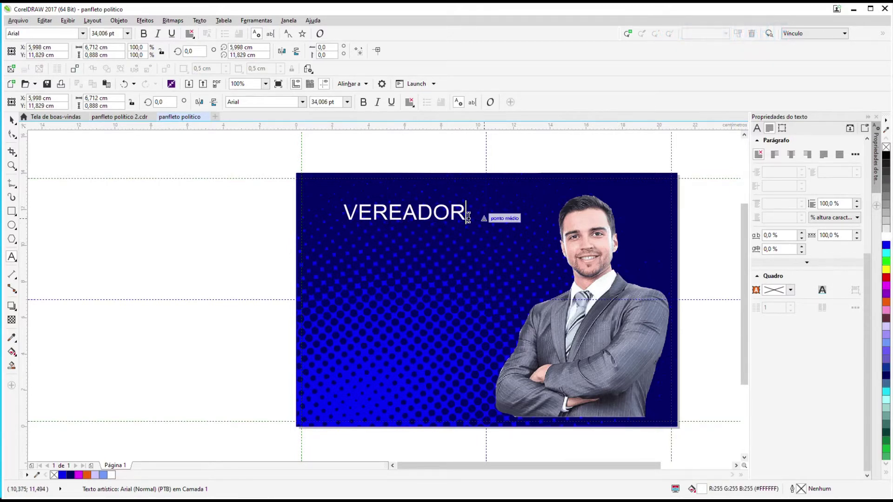
key("Escape")
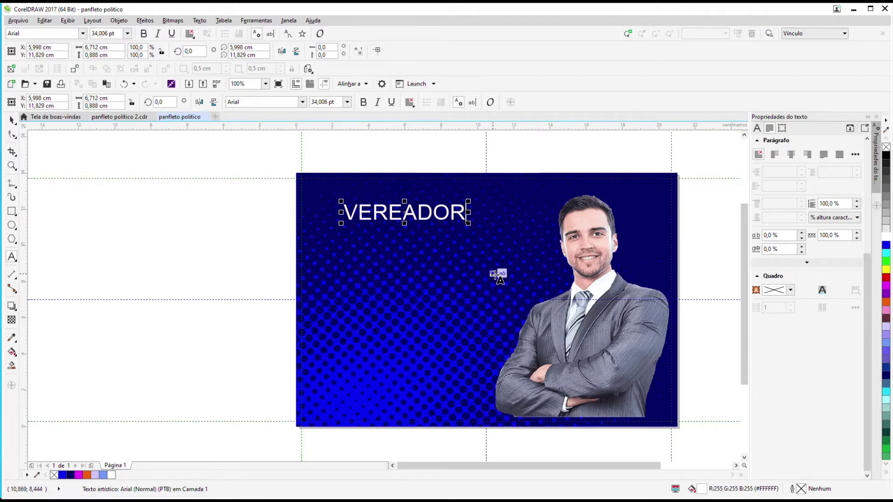
key("Escape")
Add the candidate's name in capitals as artistic text below VEREADOR, enlarged to about 65 pt
left_click(350, 275)
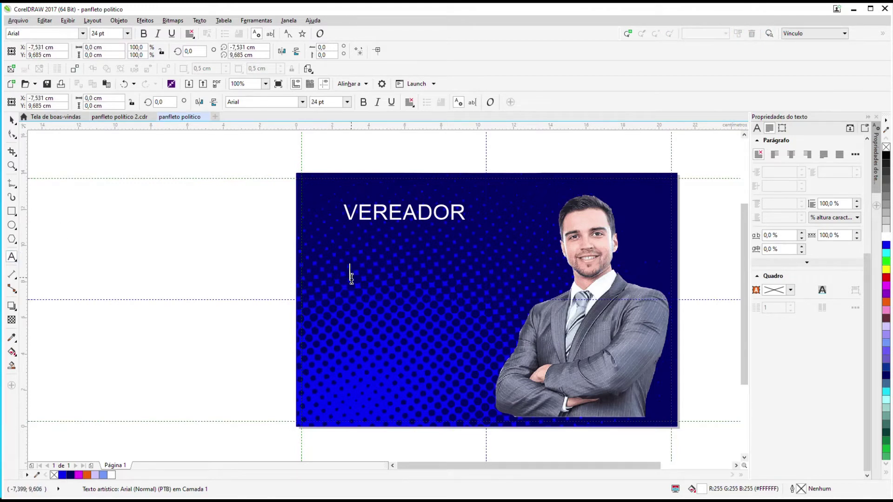
type("cabral")
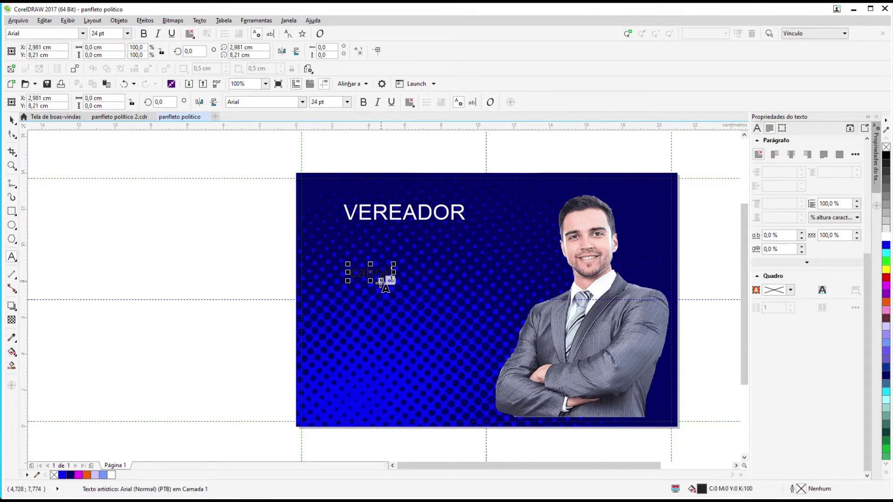
left_click_drag(393, 262, 461, 241)
left_click_drag(349, 270, 470, 266)
type("CABRAL")
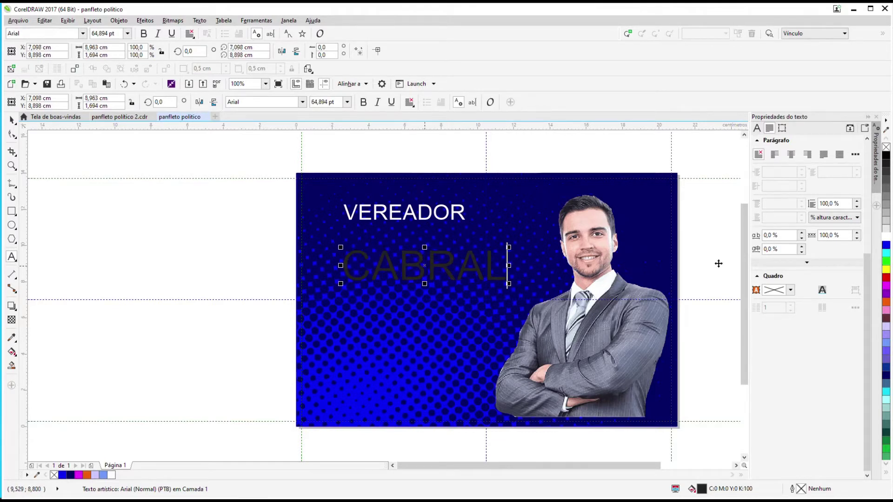
Fill the candidate's name with white and enlarge it to about 69 pt
left_click(886, 237)
left_click_drag(343, 275, 516, 242)
left_click(886, 236)
left_click(457, 282)
Set the candidate's name in Eras Bold ITC and move it directly beneath VEREADOR, beside the photo
double_click(344, 268)
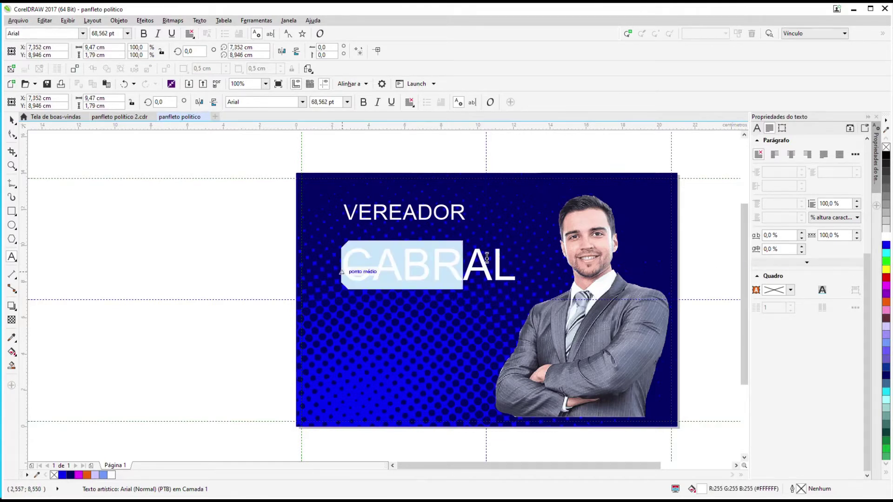
left_click(303, 102)
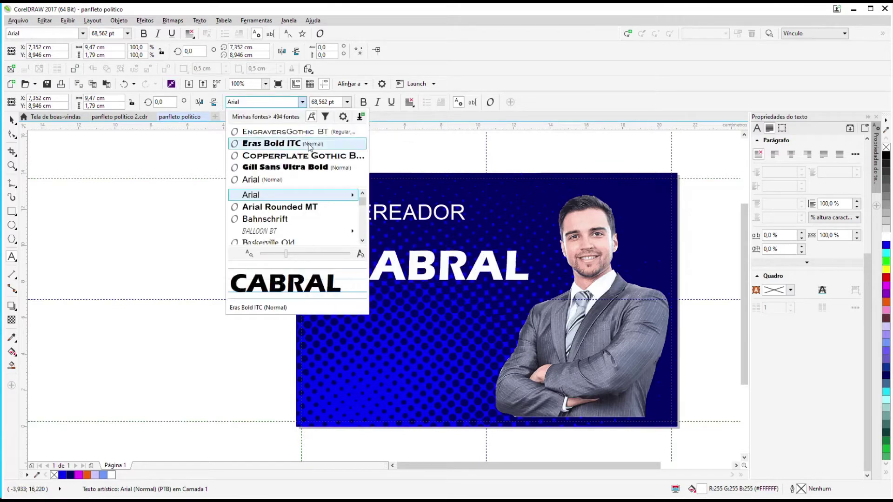
left_click(266, 144)
left_click_drag(432, 277, 458, 258)
Apply a one-step outside contour with a 0.254 cm offset to the candidate's name
left_click(19, 297)
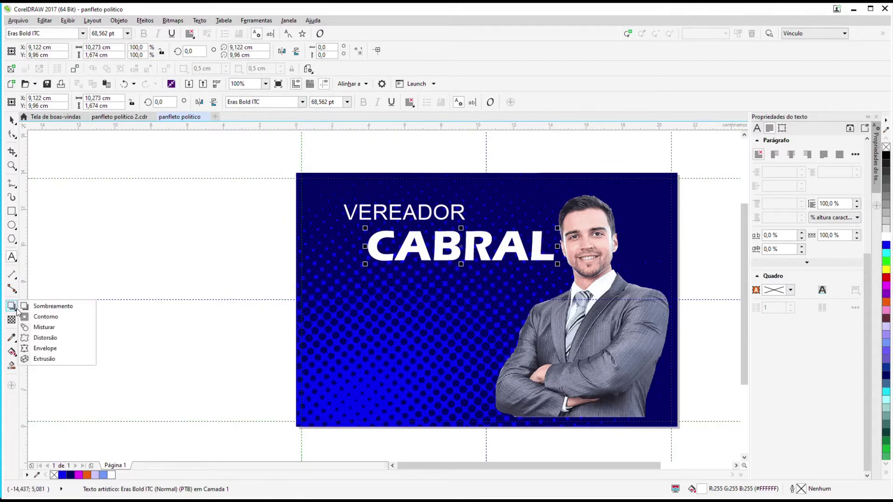
left_click(46, 315)
left_click_drag(435, 255, 492, 271)
left_click(490, 279)
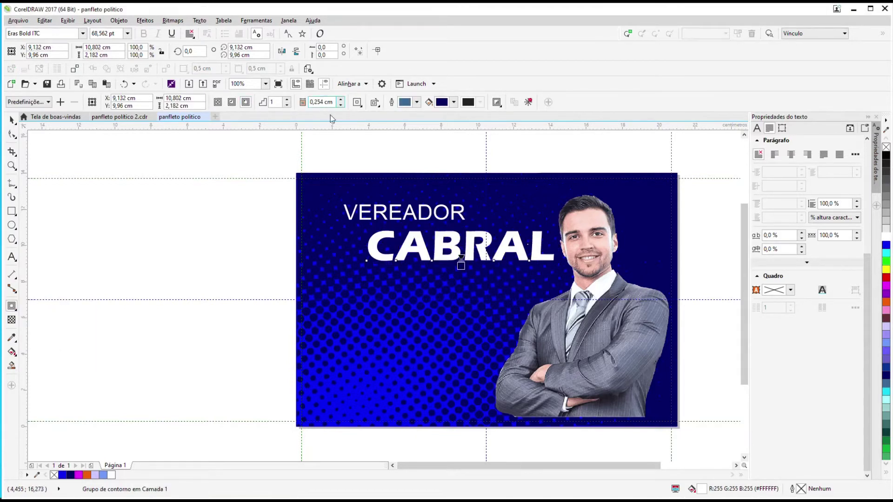
left_click(340, 100)
left_click(341, 105)
Set the fill colour of the name's contour to light blue #00CCFF, keeping the lettering white
left_click_drag(886, 392, 445, 240)
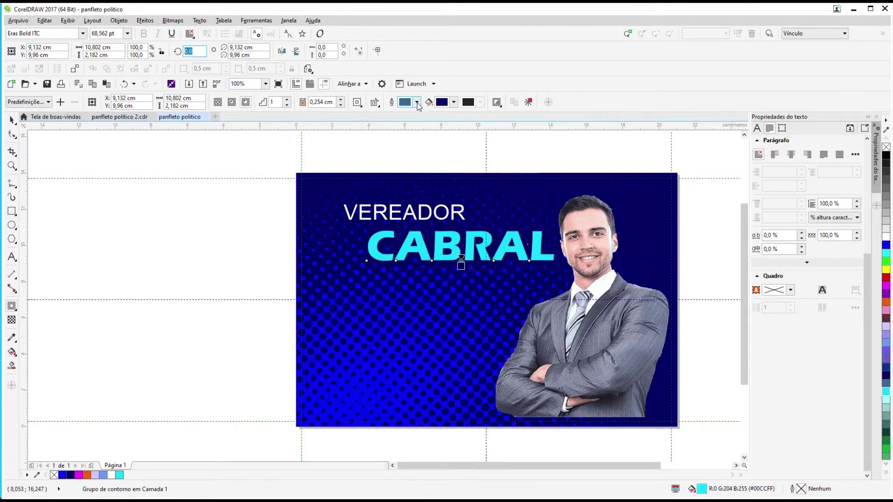
key("ctrl+z")
left_click(453, 102)
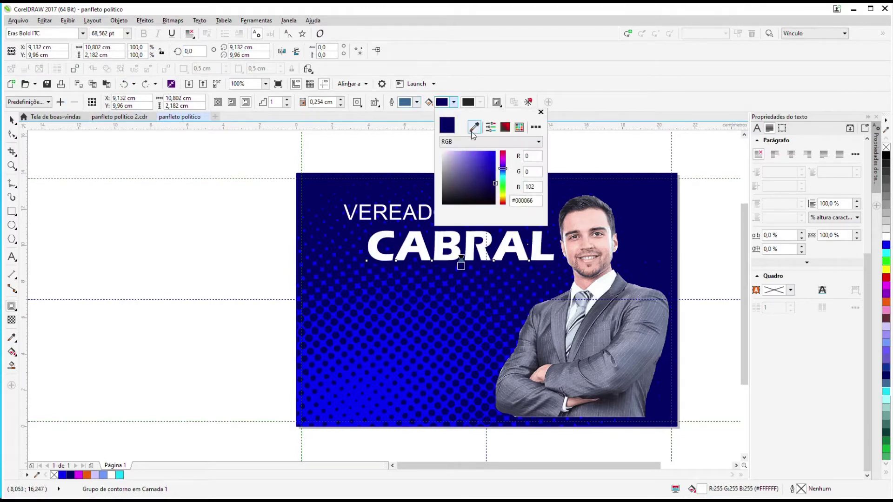
left_click(886, 392)
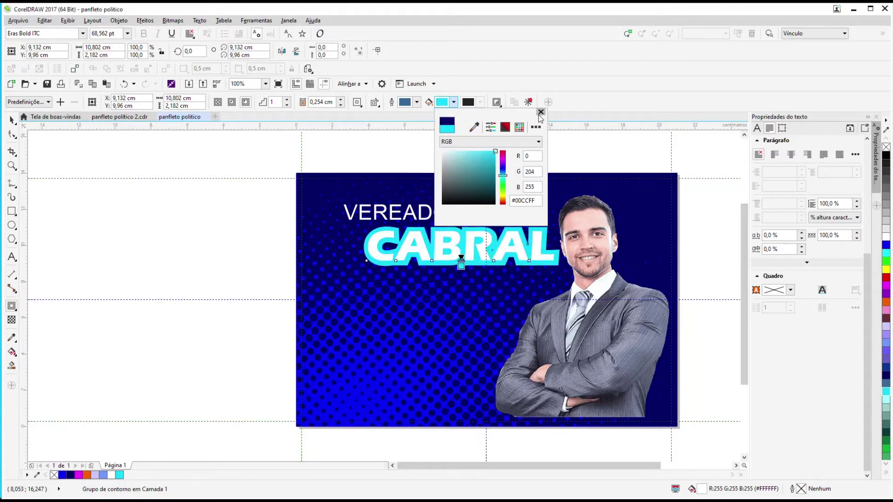
left_click(540, 112)
Reduce the contour offset around the candidate's name to 0.05 cm
left_click(340, 105)
left_click(341, 99)
left_click(341, 105)
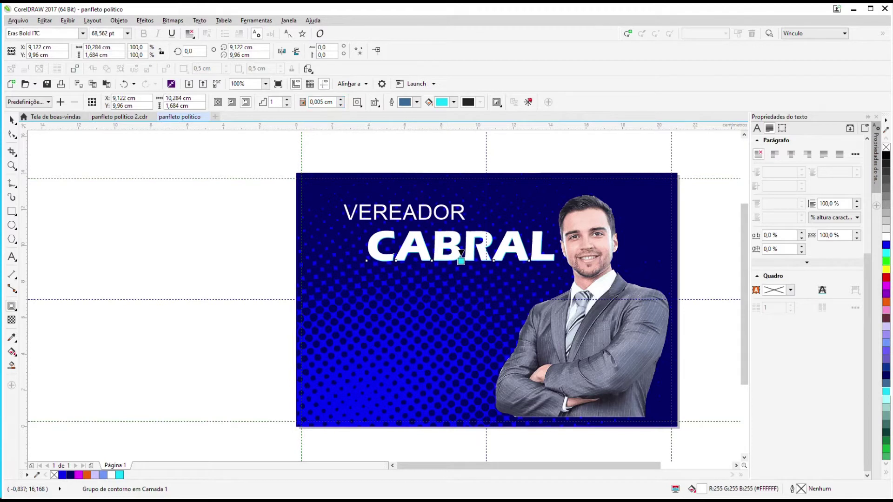
key("BackSpace")
type("9")
key("Return")
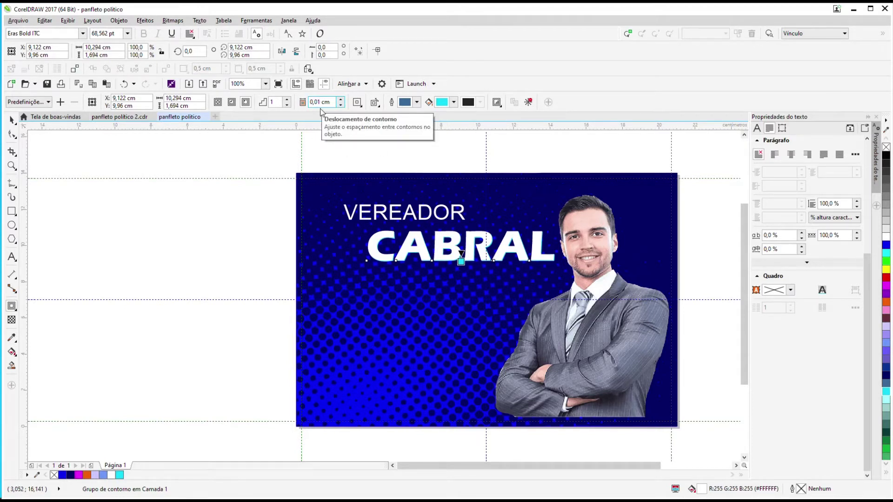
type("5")
key("Return")
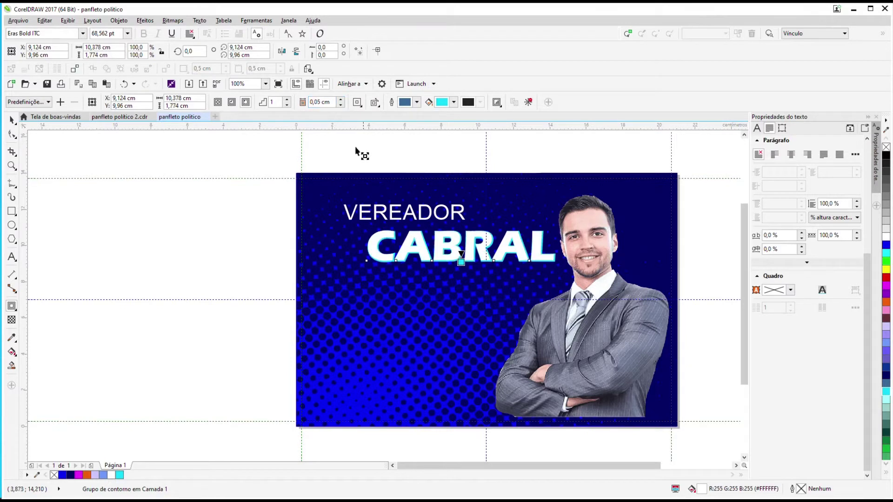
Increase the contour offset around the candidate's name to 0.12 cm
key("Return")
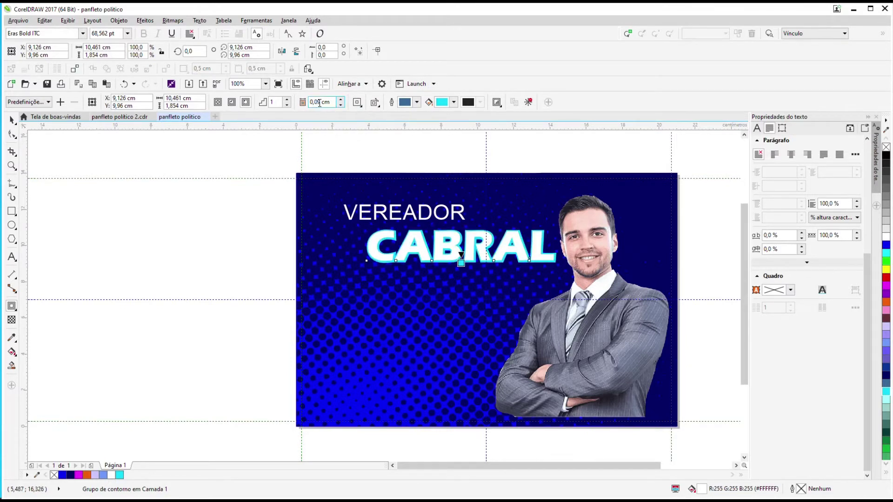
type("12")
key("Return")
key("space")
scroll(494, 255, "up", 1)
scroll(495, 253, "down", 1)
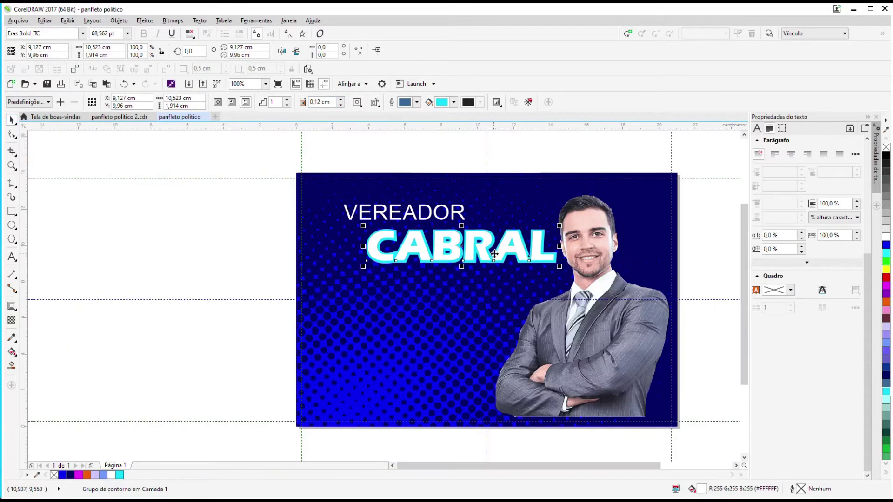
Move the VEREADOR text so it sits centred above the candidate's name
left_click(319, 213)
left_click(404, 213)
left_click_drag(405, 214, 473, 208)
left_click_drag(475, 246, 478, 246)
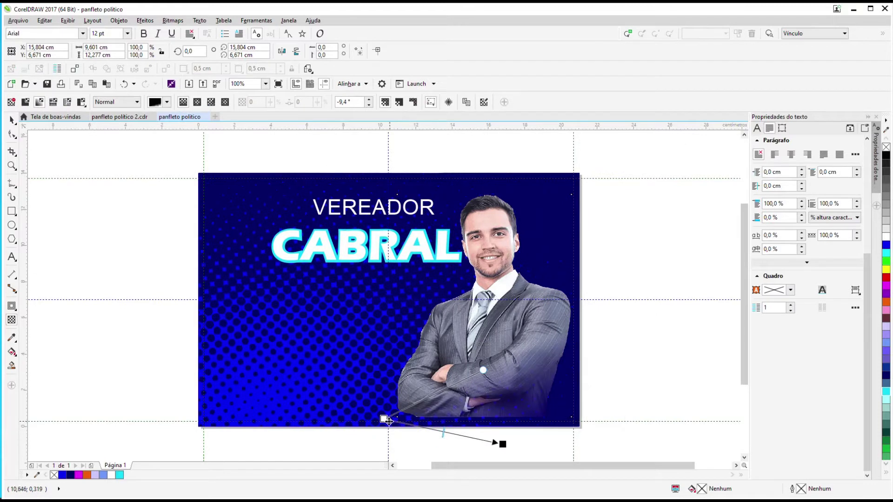
Apply a linear transparency at about -25° to the candidate's photo, fading its lower part into the background
left_click_drag(389, 421, 389, 360)
left_click_drag(500, 442, 499, 426)
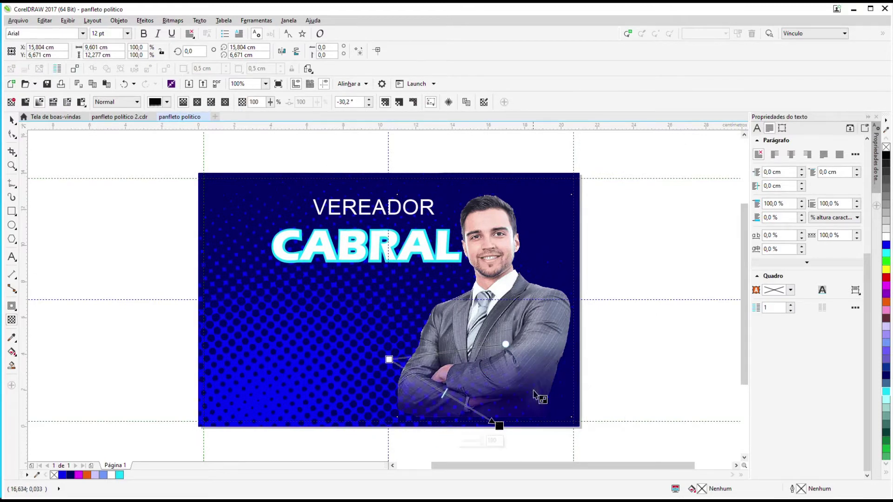
left_click(12, 120)
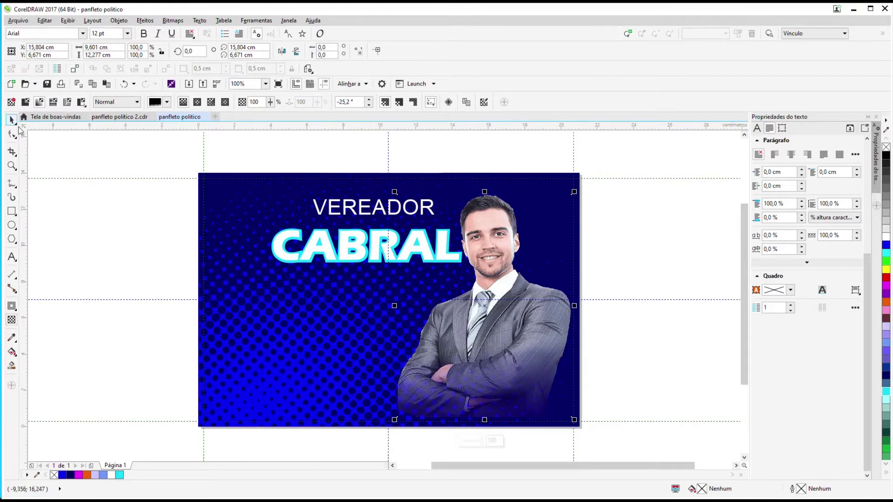
left_click(655, 282)
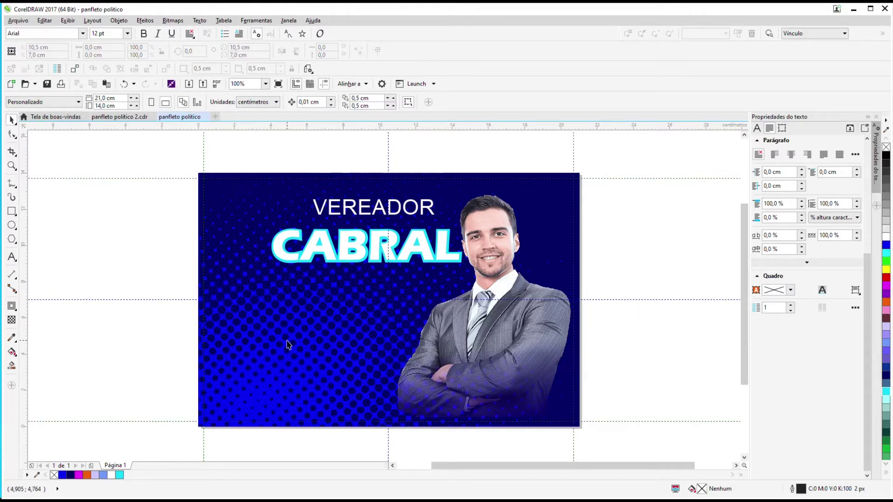
Examine the layout of the reference flyer panfleto politico 2.cdr and return to the flyer being designed
scroll(262, 317, "up", 1)
scroll(262, 317, "down", 1)
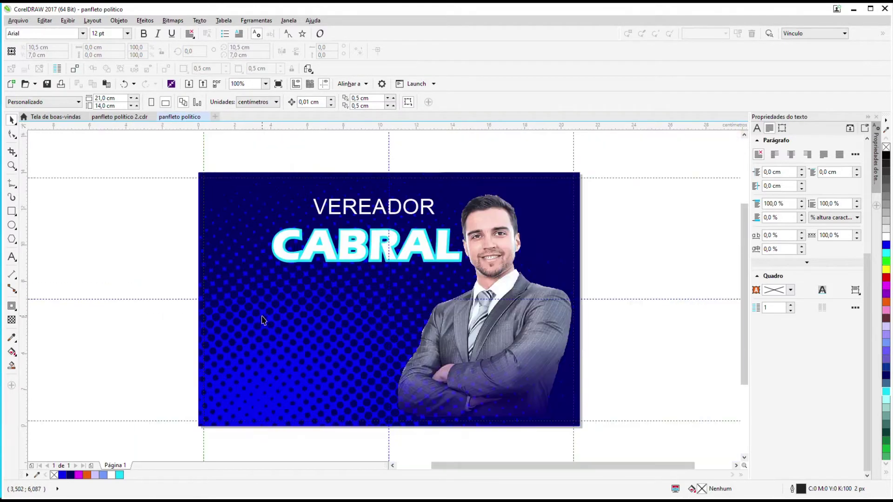
scroll(325, 343, "up", 1)
scroll(326, 342, "down", 1)
left_click(121, 117)
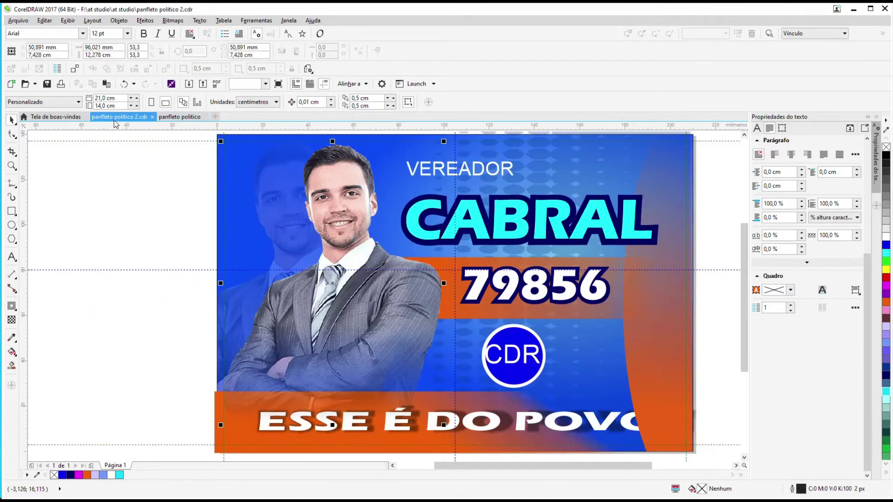
left_click(182, 118)
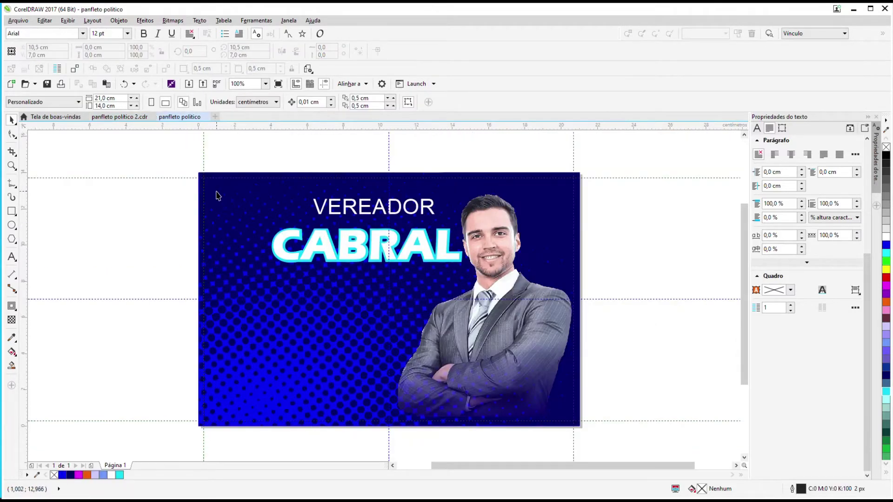
Draw a tall, narrow ellipse over the page's left edge, filled with cyan #00FFFF and without an outline
left_click(12, 225)
left_click_drag(198, 448, 276, 146)
left_click(886, 252)
right_click(886, 147)
Tilt the cyan ellipse about 9.9°, size it to about 5.7 × 16.2 cm and position it overlapping the page's left edge
left_click(12, 120)
left_click(234, 166)
left_click_drag(276, 146, 246, 142)
left_click_drag(235, 280, 216, 303)
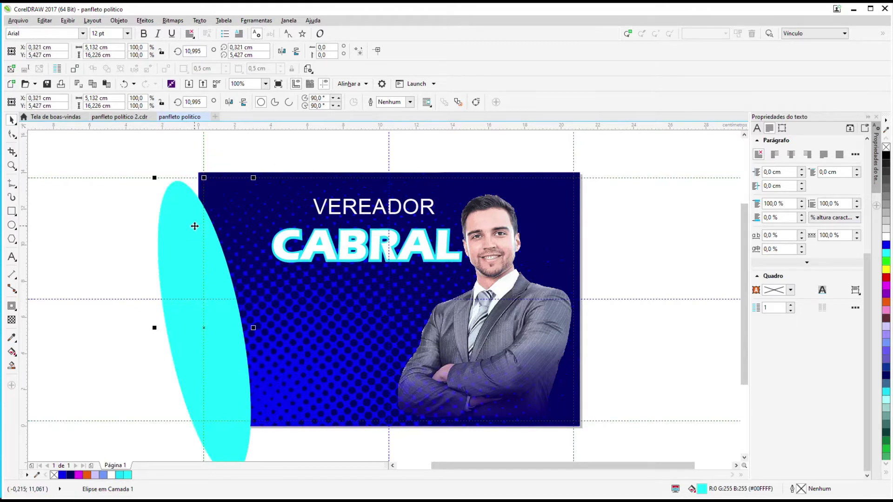
left_click_drag(253, 329, 222, 323)
scroll(222, 323, "down", 2)
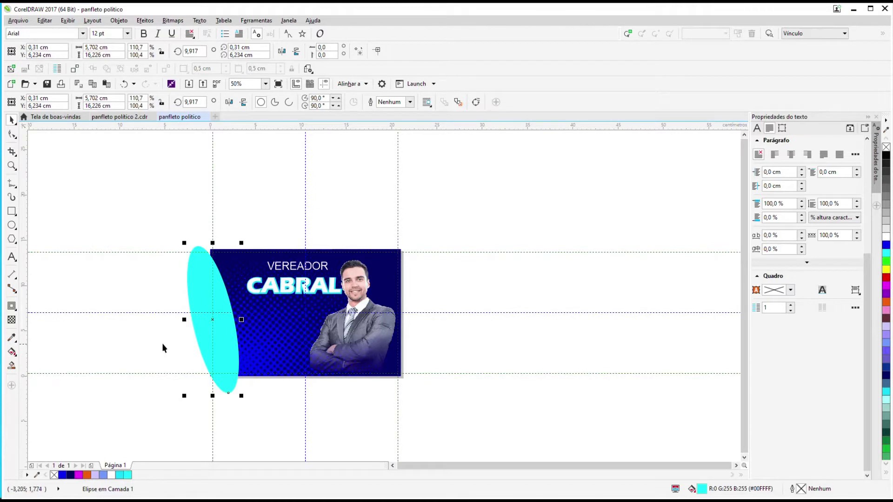
scroll(138, 339, "up", 2)
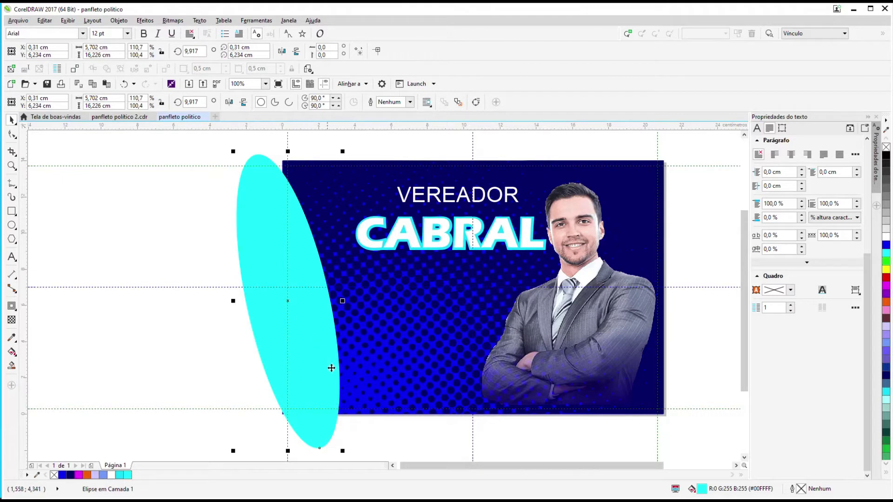
double_click(12, 212)
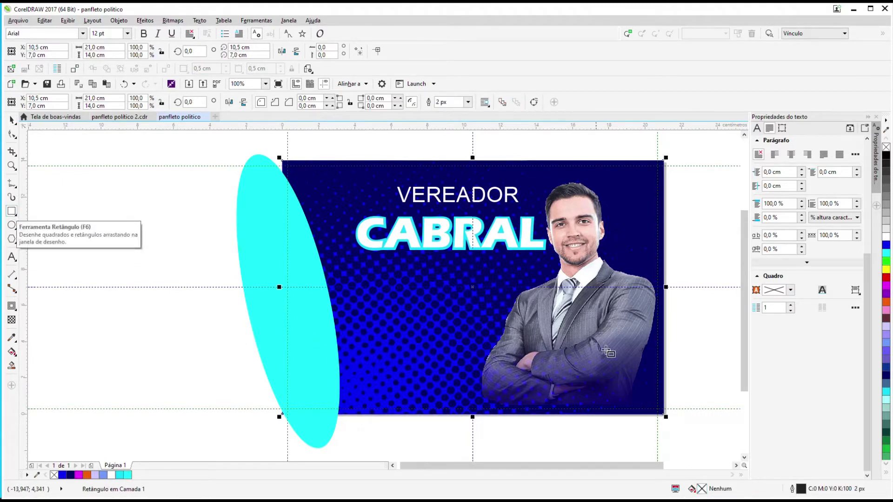
left_click_drag(472, 286, 464, 387)
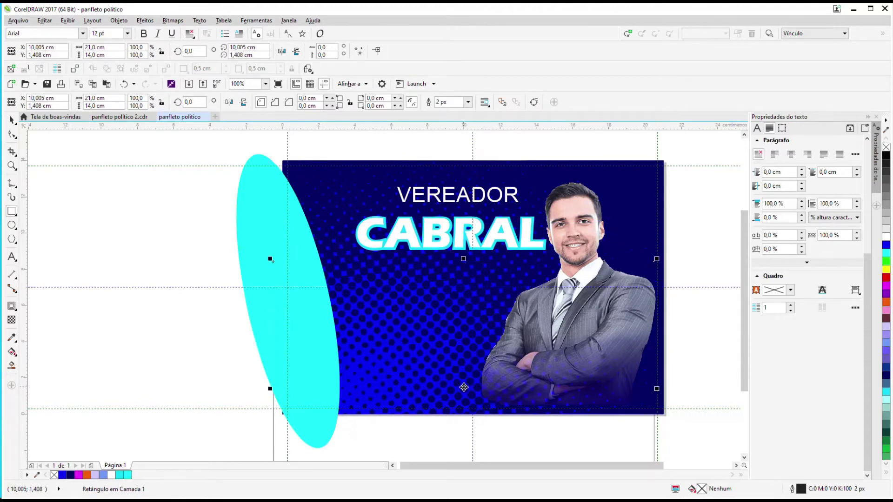
key("Delete")
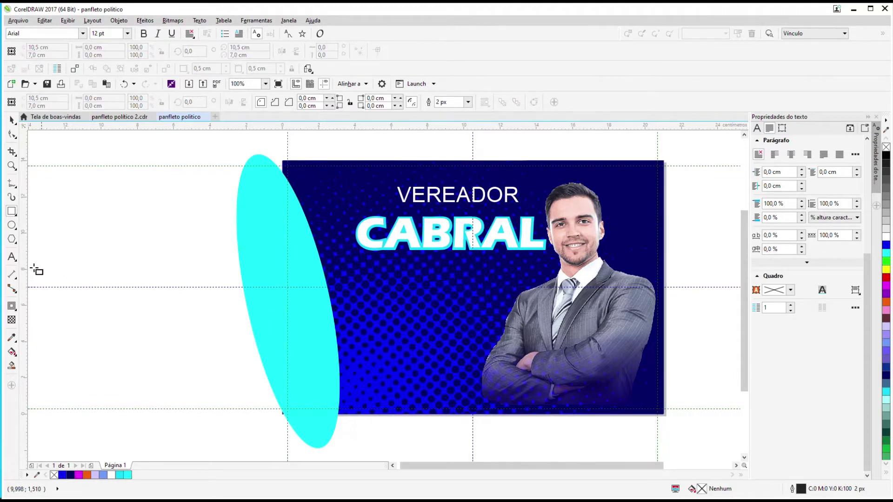
Create a page-sized rectangle, bring it to the front and smart-fill the area where it overlaps the cyan ellipse
double_click(12, 212)
right_click(473, 289)
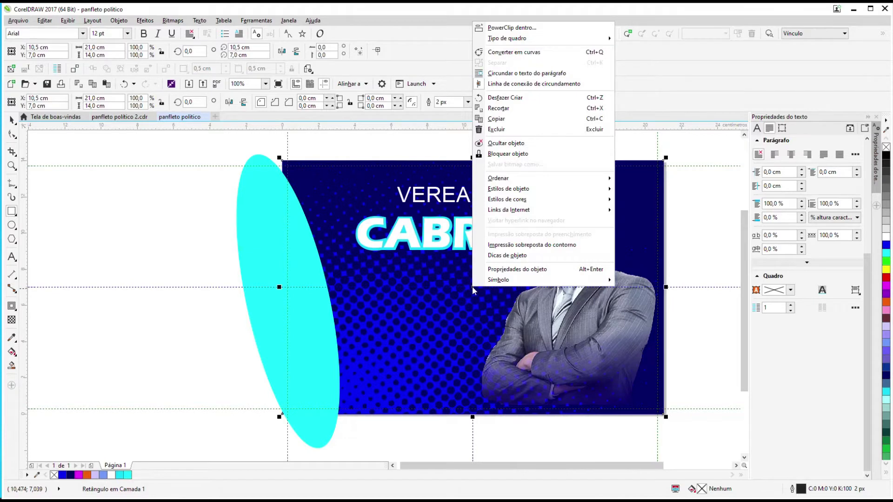
mouse_move(539, 178)
left_click(638, 180)
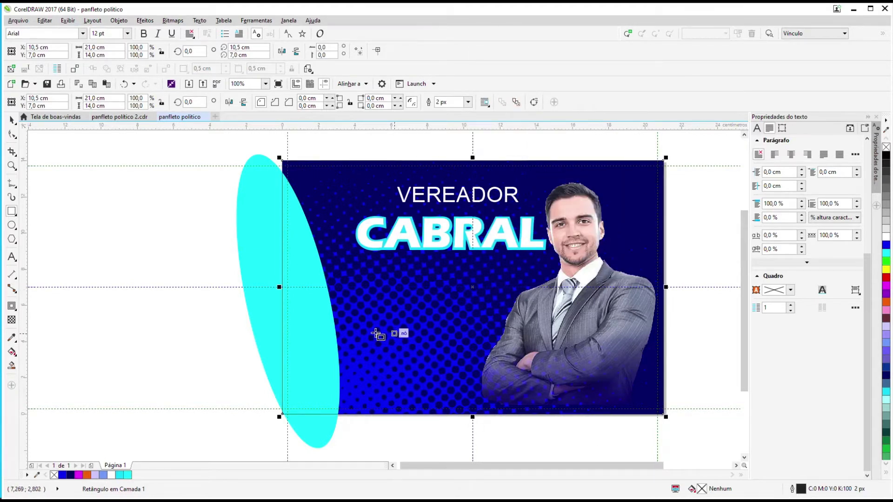
left_click(11, 366)
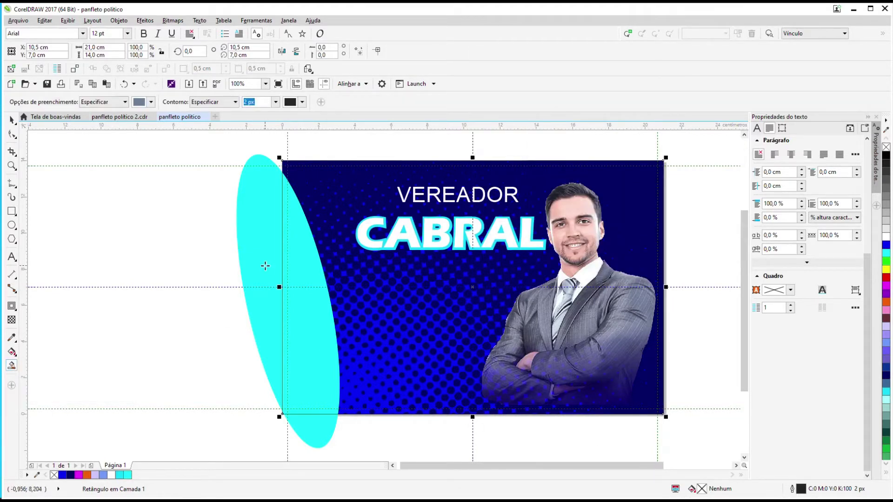
left_click(296, 275)
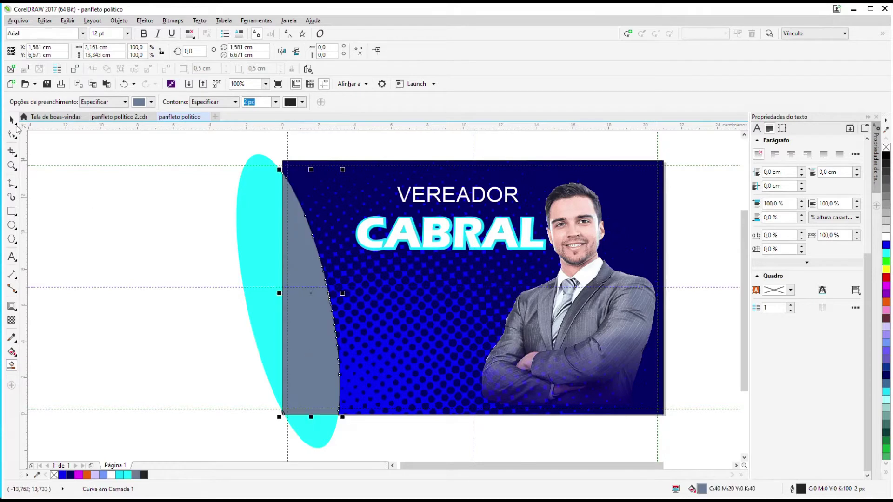
Move the original cyan ellipse away from the page and delete it, keeping the smart-filled curved shape
key("space")
left_click(266, 269)
left_click_drag(266, 270, 155, 261)
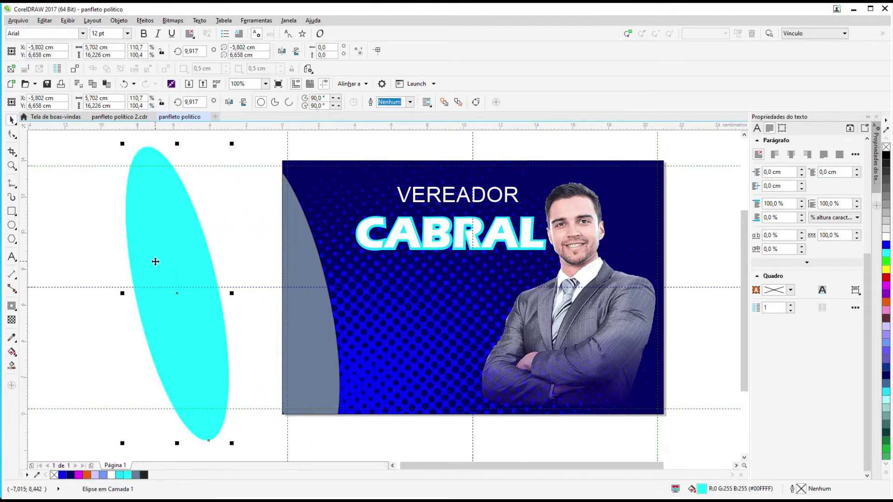
key("Delete")
Remove the outline from the curved shape along the page's left edge, keeping the shape in place
left_click(321, 315)
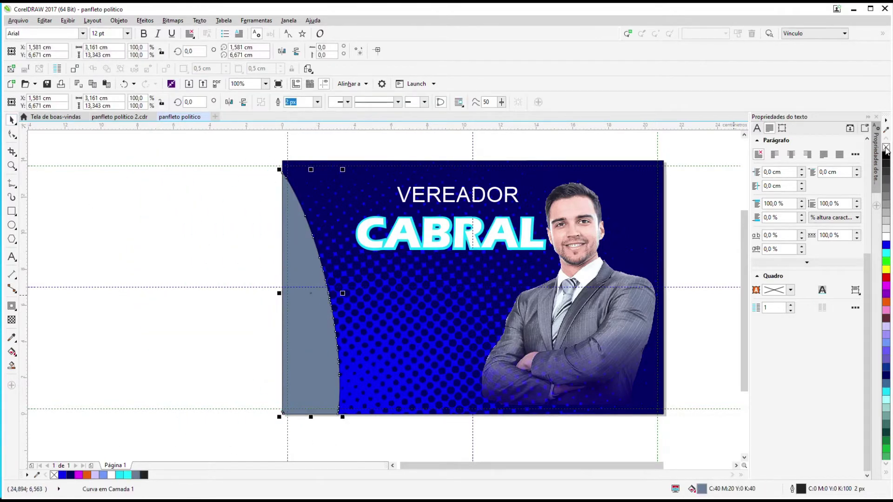
scroll(325, 274, "up", 5)
left_click_drag(321, 270, 279, 329)
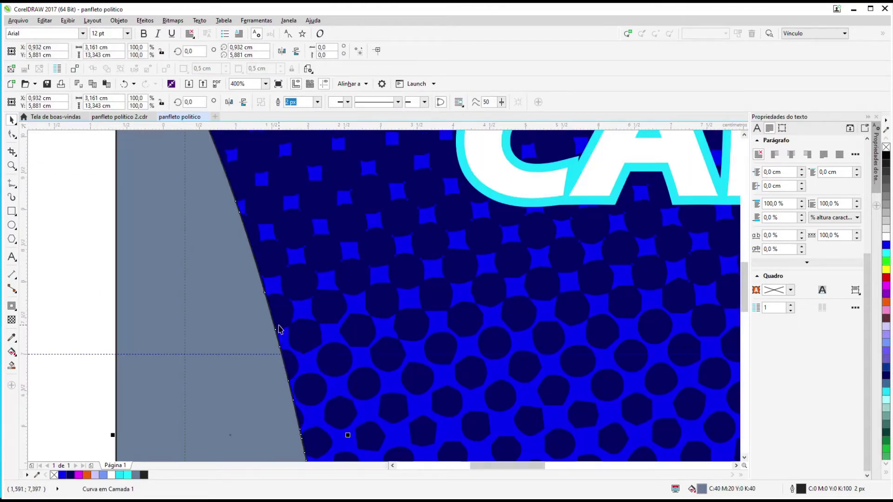
key("ctrl+z")
key("Escape")
left_click(313, 316)
right_click(884, 148)
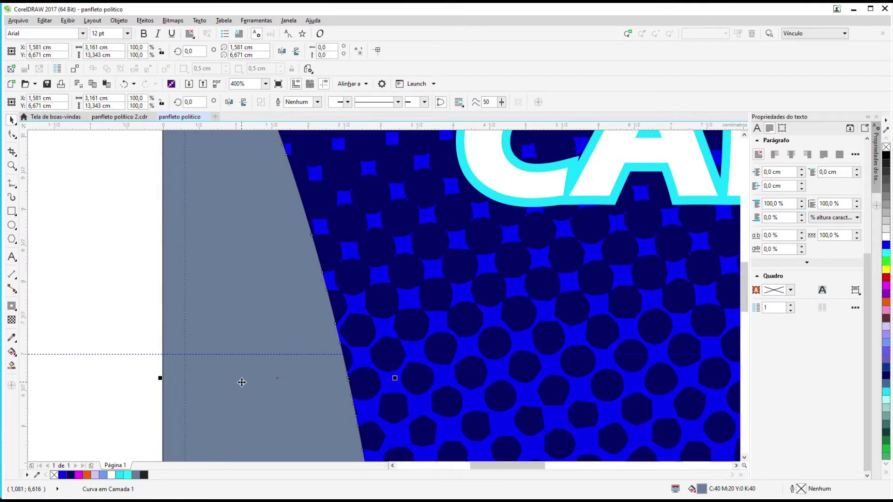
scroll(202, 381, "down", 4)
scroll(222, 400, "up", 2)
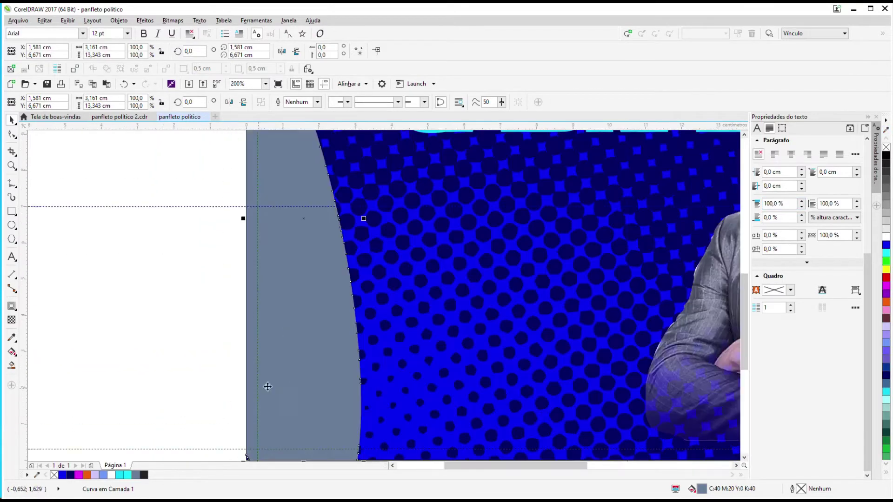
scroll(289, 343, "down", 1)
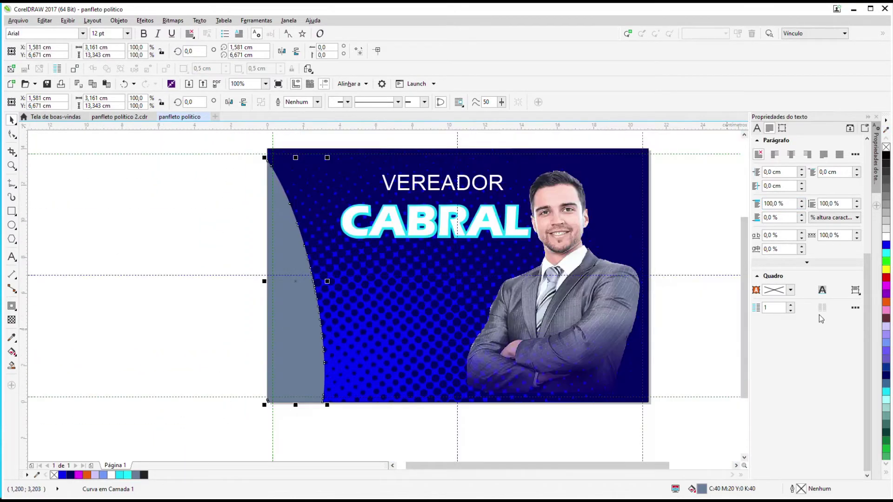
Fill the curved shape with cyan #00FFFF and apply a linear transparency that fades it out toward the top
left_click(62, 475)
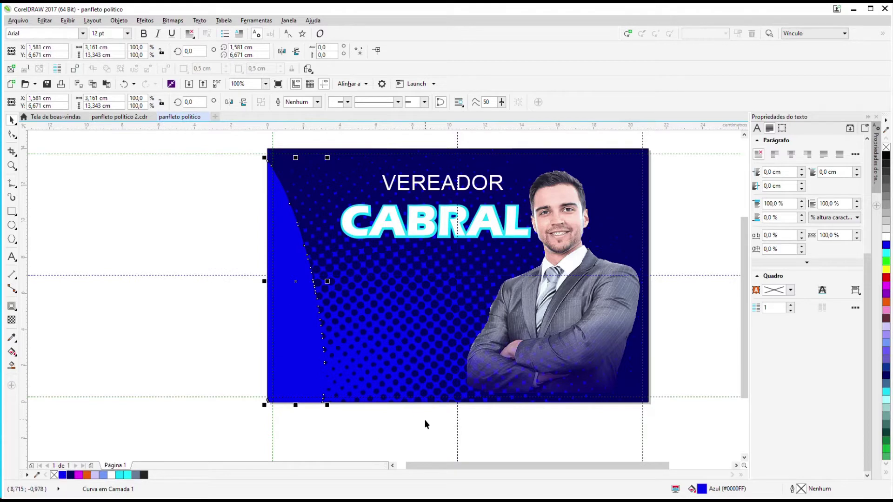
left_click(885, 253)
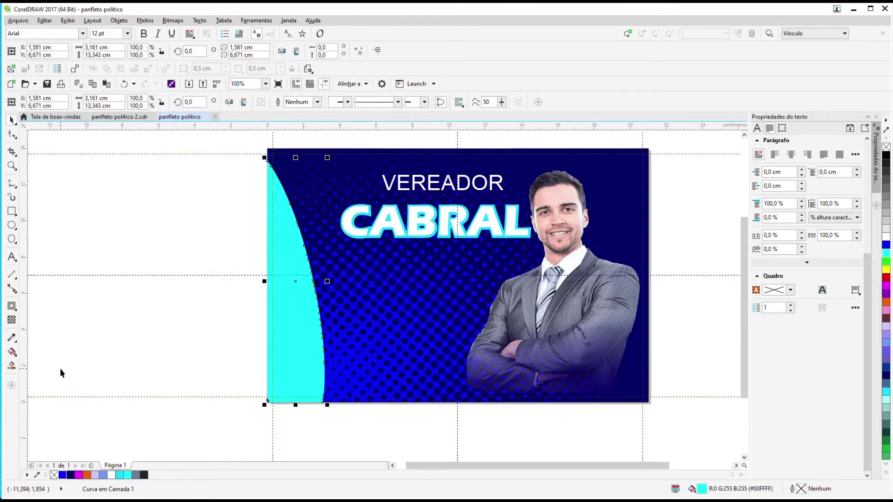
left_click(12, 351)
left_click_drag(290, 379, 318, 201)
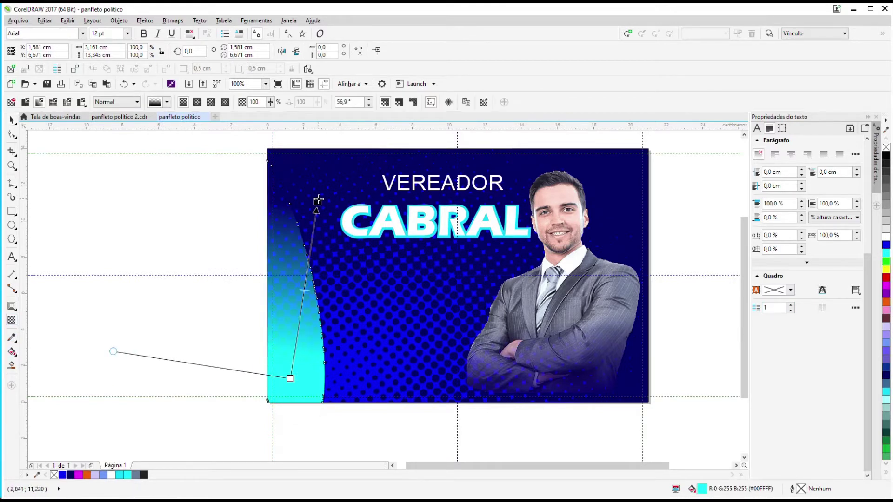
left_click_drag(290, 378, 366, 409)
left_click(12, 120)
left_click(105, 246)
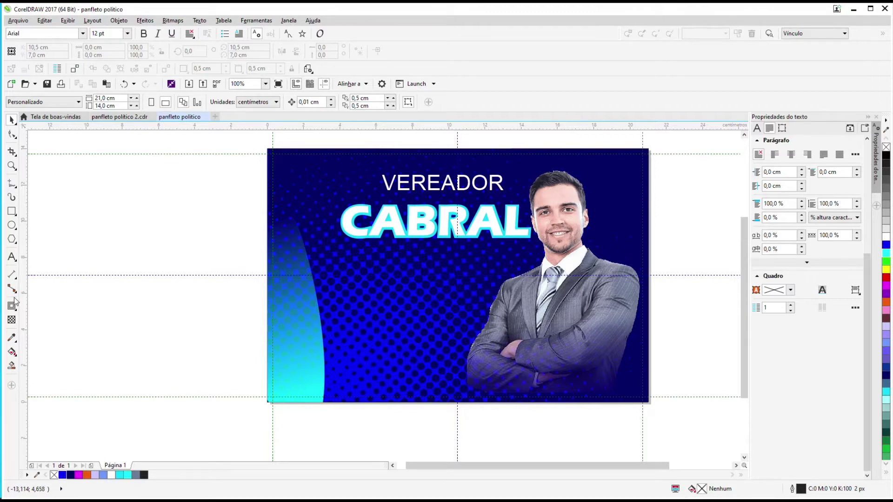
Draw a circle about 3.5 cm in diameter on the blank area beside the page, fill it blue #0000FF and duplicate it
left_click(12, 225)
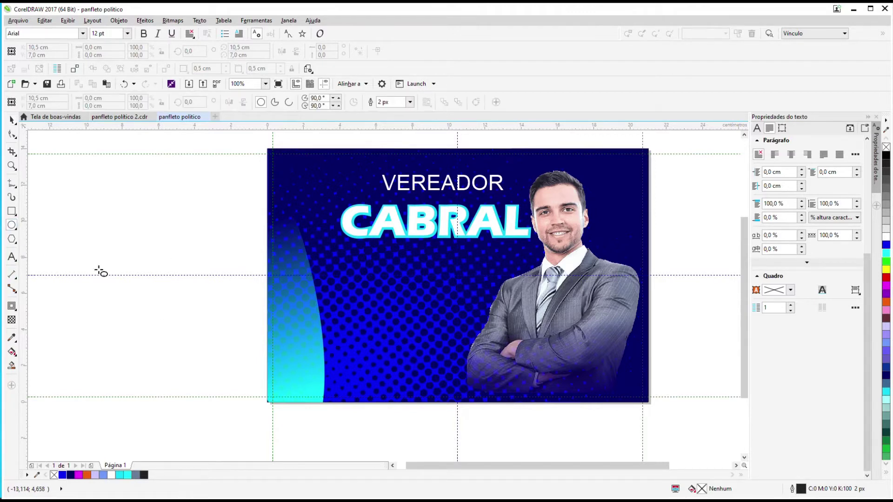
left_click_drag(109, 329, 168, 262)
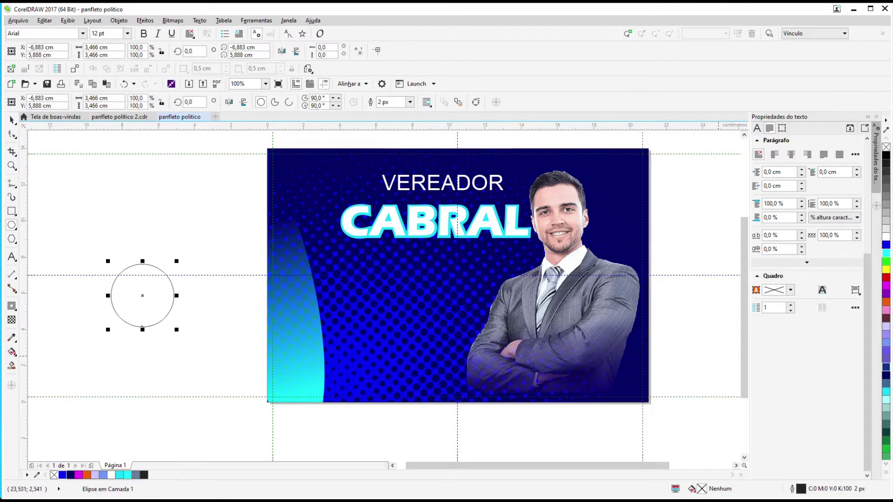
left_click(886, 247)
key("ctrl+d")
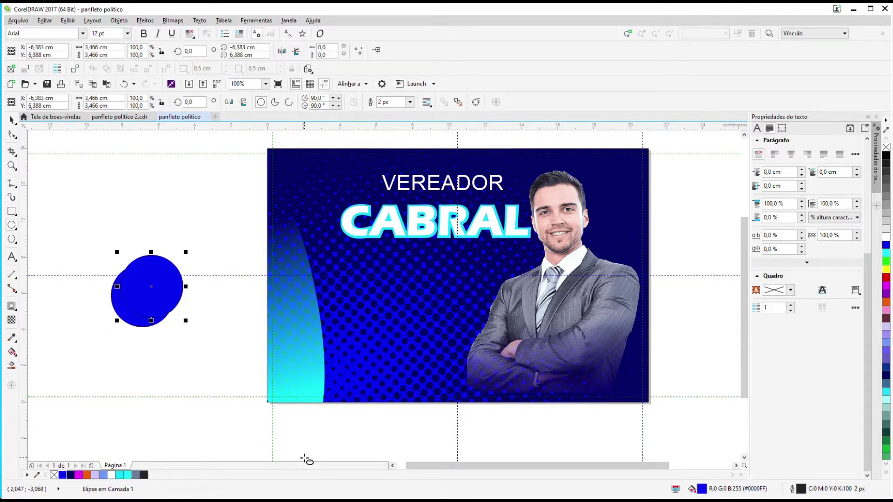
Centre the duplicate circle on the original, scale it to about 2.9 cm, fill it white and remove its outline
left_click(191, 258)
key("space")
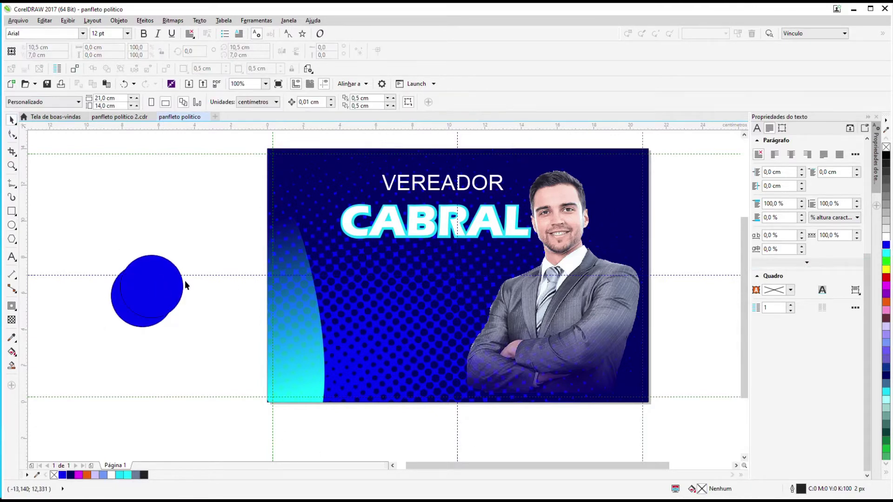
left_click(181, 280)
left_click_drag(188, 253, 145, 293)
left_click(886, 236)
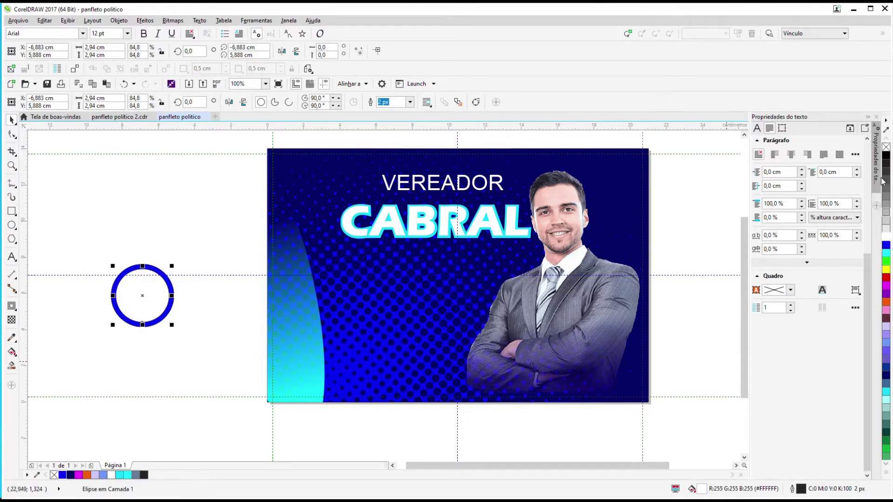
right_click(885, 147)
left_click(106, 325)
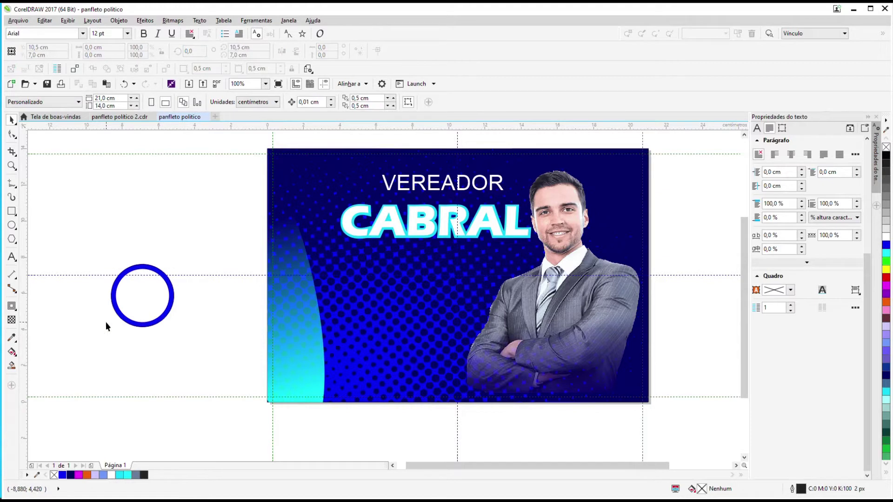
Remove the outline of the larger blue circle and place the bold text "CDR" in the centre of the badge
left_click(129, 324)
left_click(885, 148)
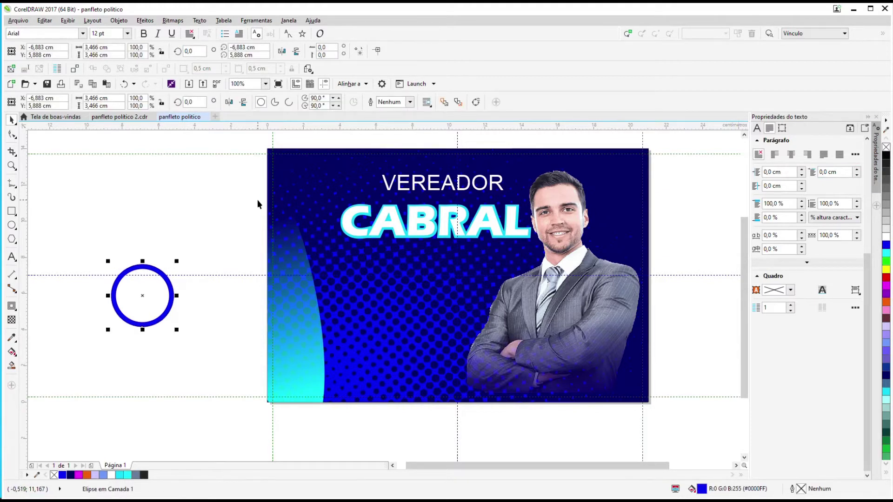
left_click(171, 247)
left_click(96, 208)
type("CD")
left_click_drag(99, 204, 171, 279)
key("ctrl+b")
left_click(188, 358)
Move the whole badge onto the cyan curve in the page's lower-left corner and scale it down to fit there
left_click_drag(90, 239, 186, 356)
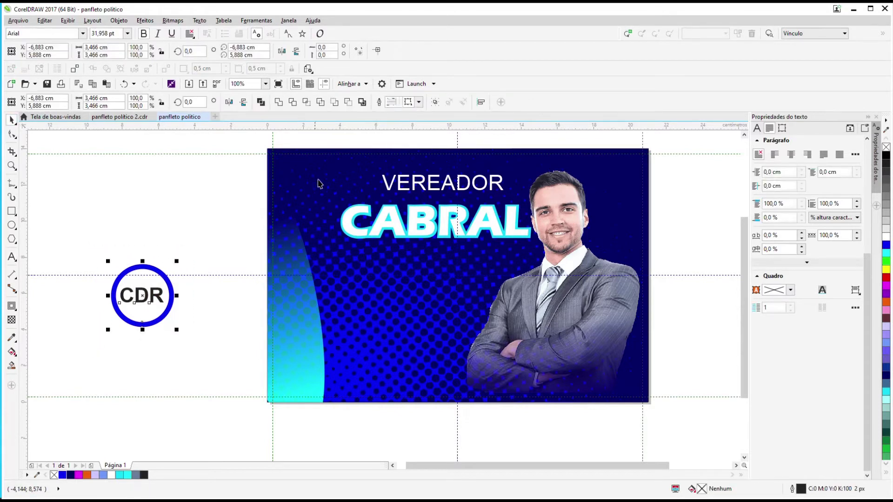
left_click_drag(162, 326, 323, 390)
left_click_drag(337, 326, 331, 329)
left_click(249, 444)
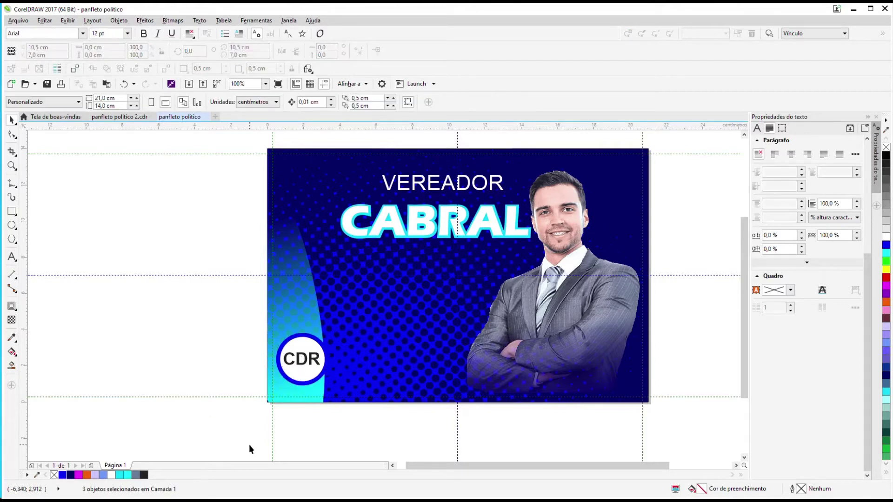
Colour the badge's "CDR" text blue #0000FF
scroll(299, 367, "up", 2)
left_click(298, 366)
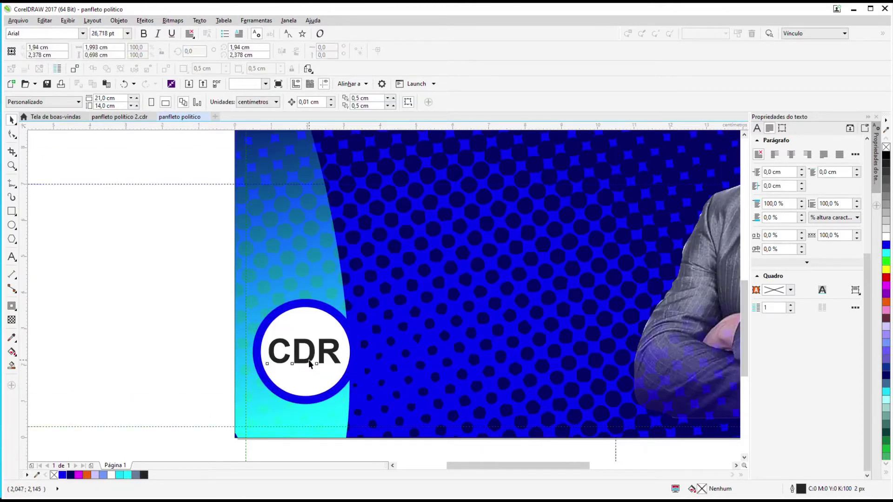
left_click(127, 297)
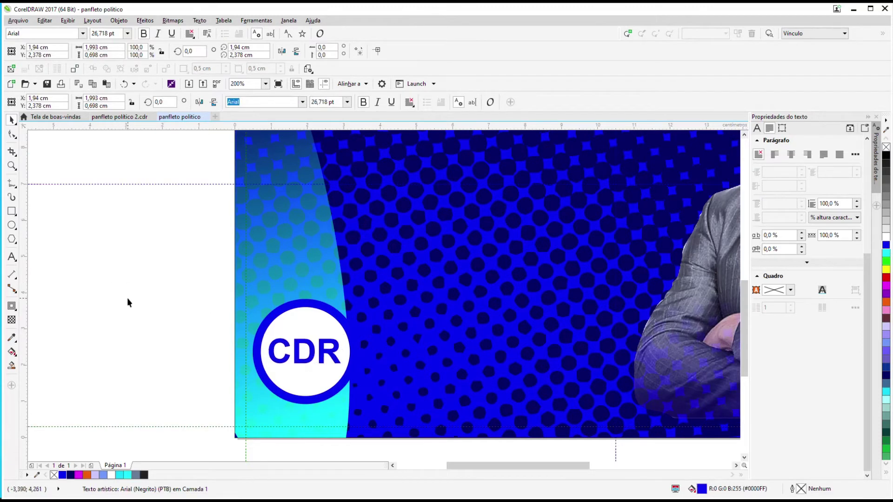
Apply a linear transparency to the badge's white inner circle so that it fades out toward the top
scroll(127, 297, "down", 4)
scroll(144, 306, "up", 2)
left_click(207, 303)
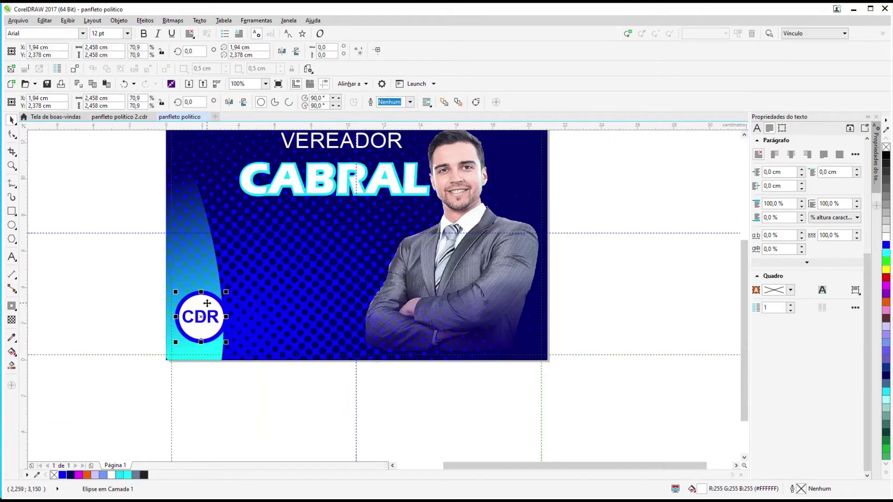
left_click(13, 320)
left_click_drag(199, 331, 205, 301)
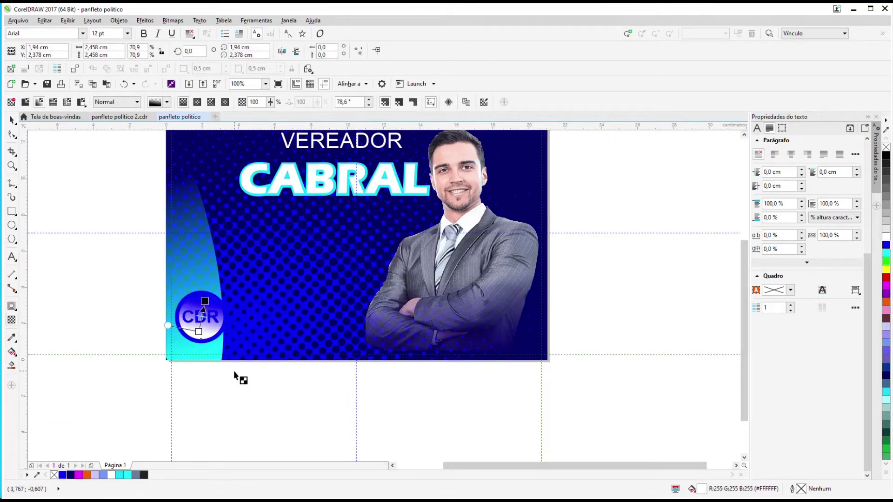
left_click(12, 120)
left_click(182, 386)
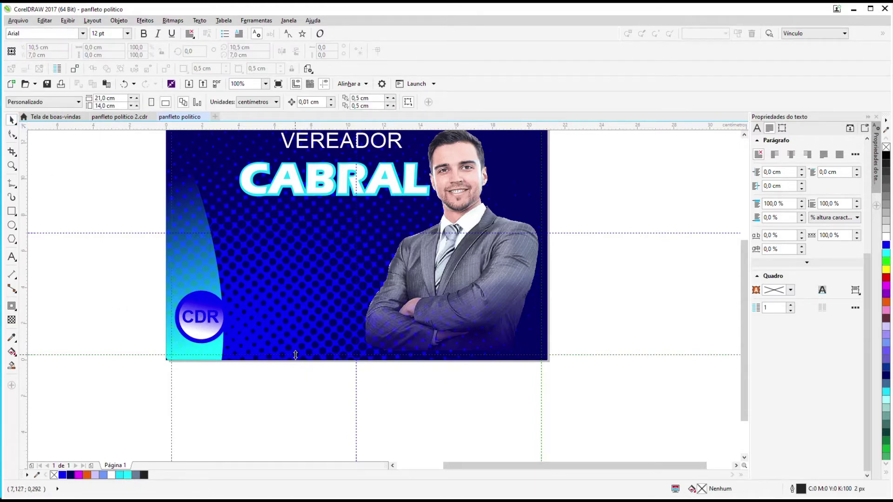
Duplicate the cyan curved shape, rotate the copy 90° and place it along the page's bottom edge
left_click(197, 275)
left_click_drag(197, 274, 390, 294)
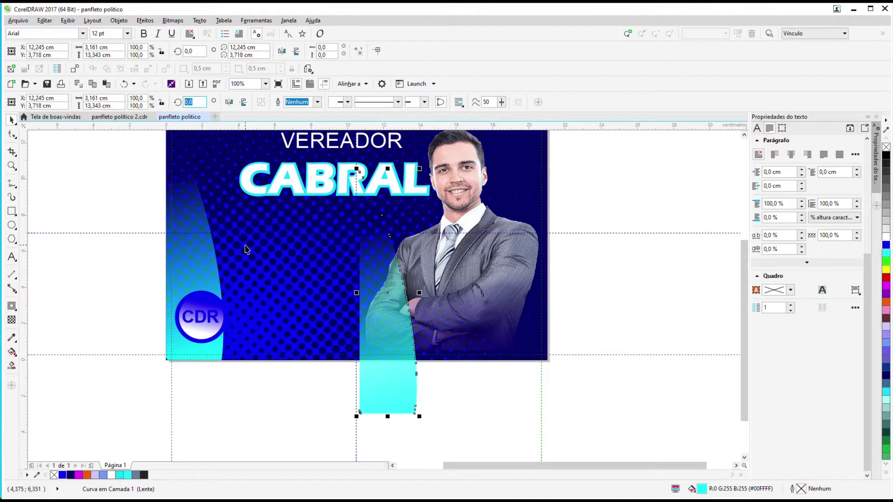
type("90")
key("Return")
left_click_drag(405, 297, 310, 335)
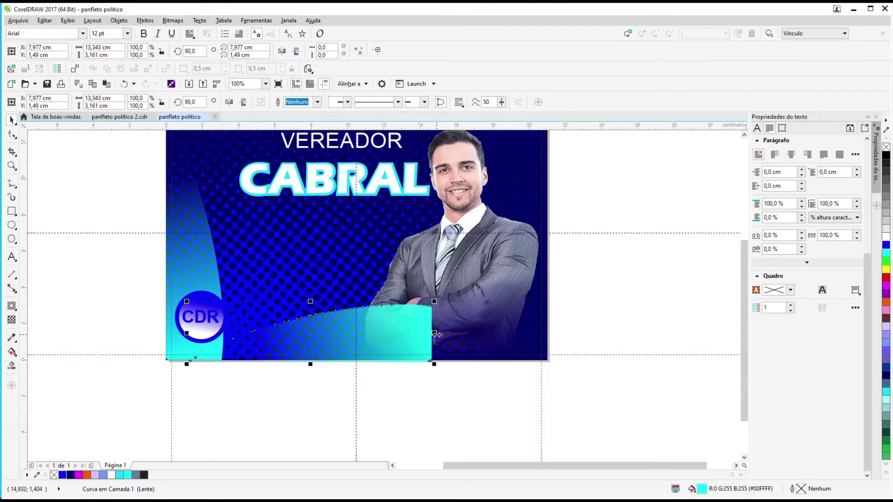
Stretch the bottom curve horizontally to the page's right edge, making it about 19.7 cm wide
left_click(508, 343)
left_click(510, 443)
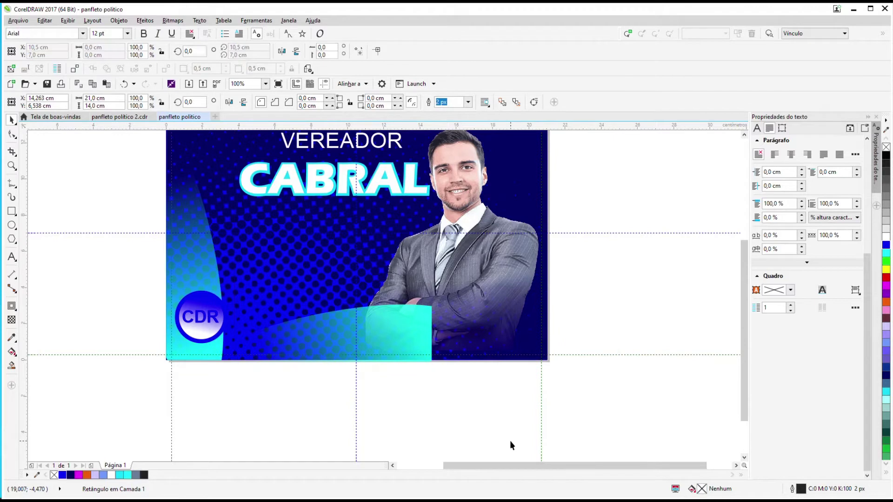
left_click(380, 335)
left_click_drag(434, 333, 550, 332)
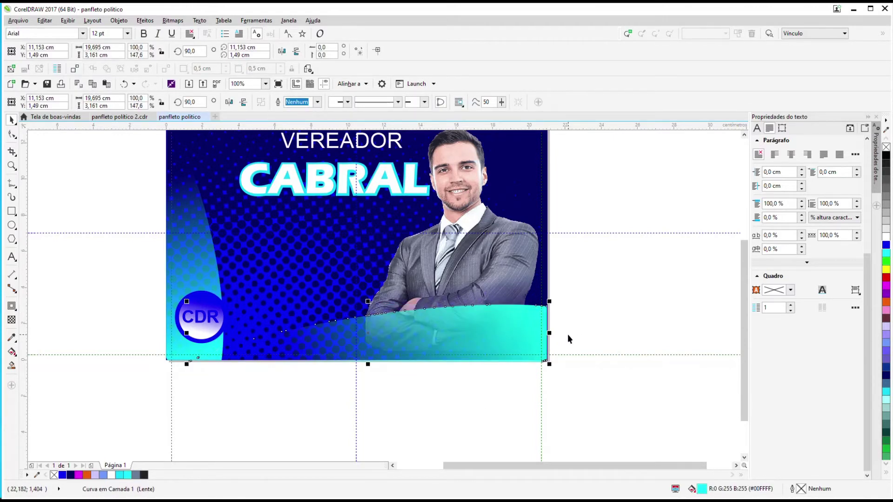
Apply a linear transparency to the bottom curve, fading from solid cyan on the right toward the badge on the left
left_click(11, 319)
left_click_drag(251, 310, 614, 291)
scroll(614, 291, "down", 3)
left_click_drag(606, 335, 576, 325)
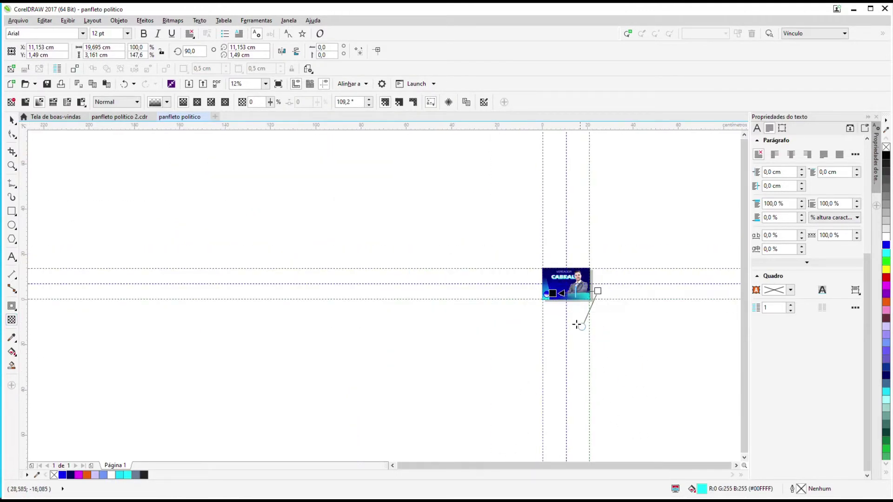
scroll(581, 321, "up", 5)
scroll(586, 321, "down", 2)
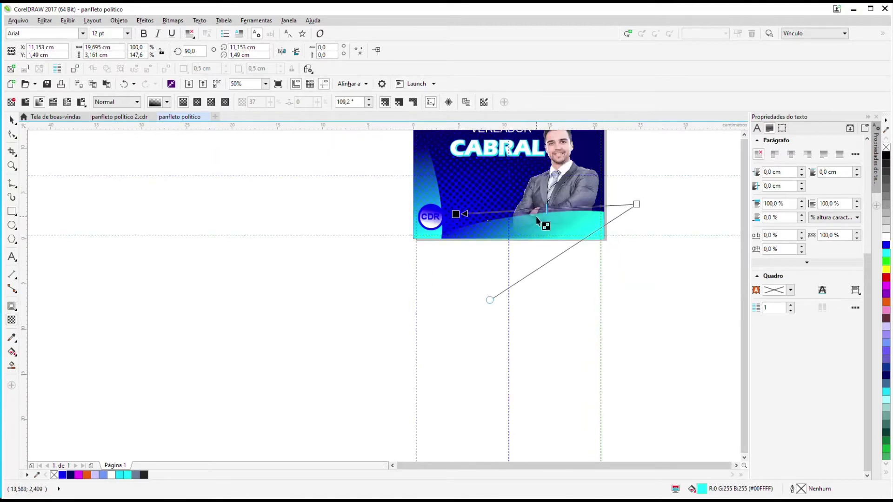
scroll(536, 216, "up", 2)
left_click_drag(377, 209, 318, 208)
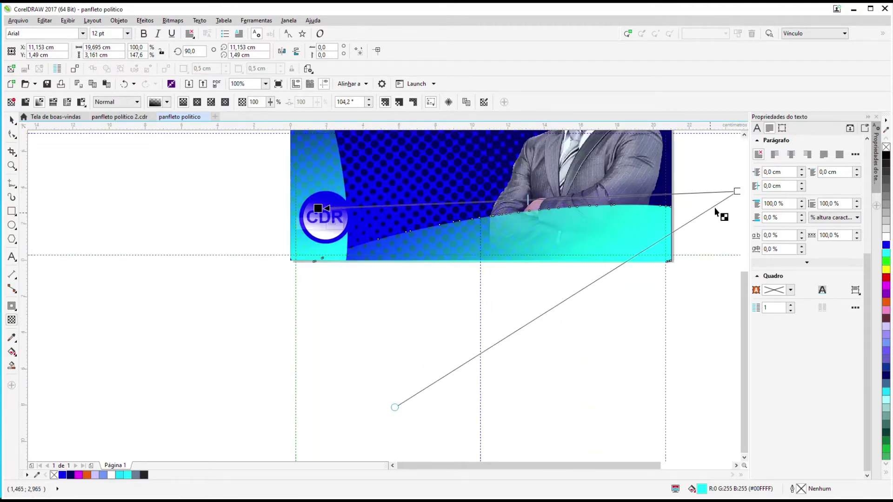
Reposition and tilt the bottom curve's transparency gradient so that its upper part fades and its lower right stays solid cyan
left_click_drag(737, 191, 625, 233)
left_click_drag(698, 262, 752, 233)
left_click_drag(377, 421, 594, 268)
left_click_drag(319, 208, 302, 200)
left_click_drag(476, 325, 303, 338)
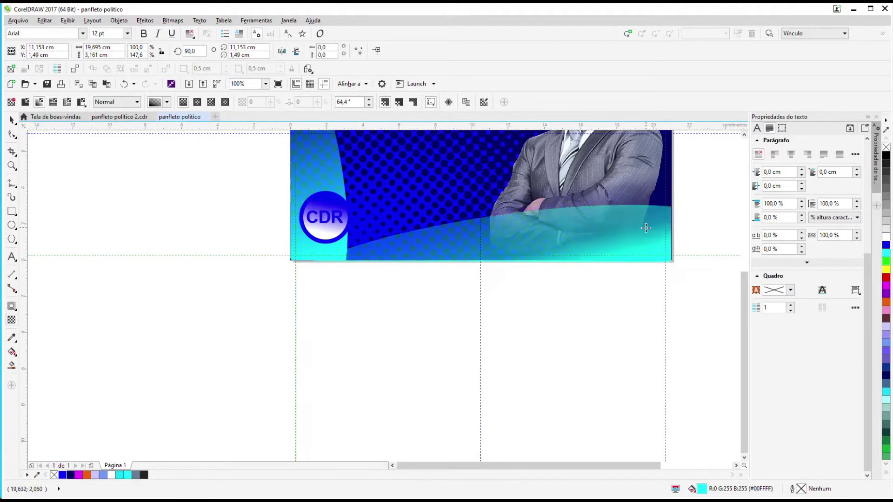
scroll(454, 343, "down", 1)
left_click(12, 120)
Refine the tilt of the bottom curve's transparency so that more of its lower edge shows solid cyan
scroll(536, 247, "up", 1)
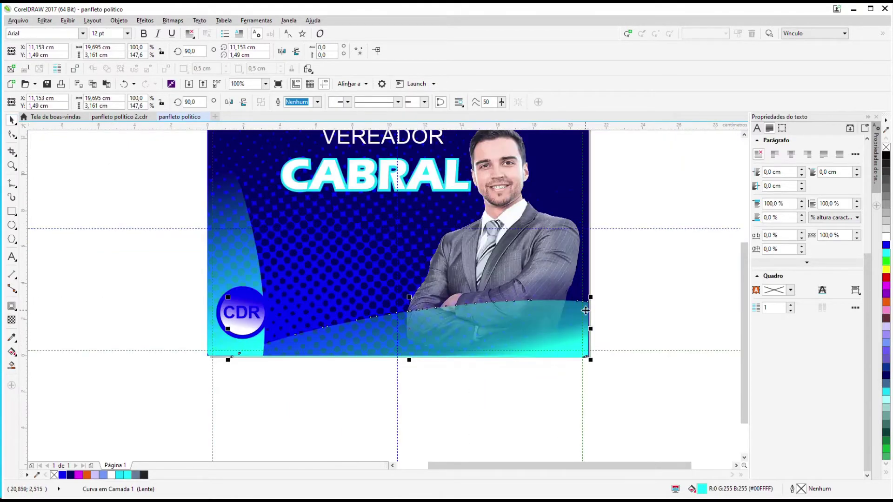
scroll(473, 329, "down", 1)
scroll(455, 366, "up", 1)
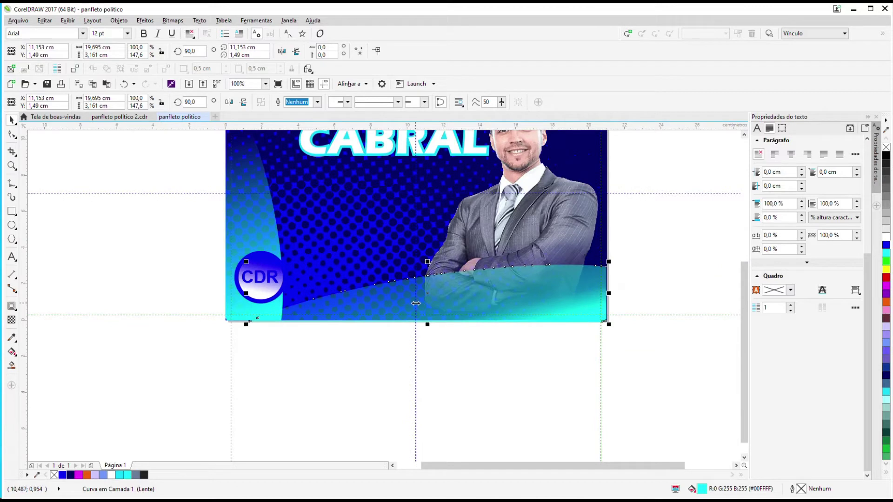
left_click(416, 305)
left_click(11, 320)
left_click(454, 295)
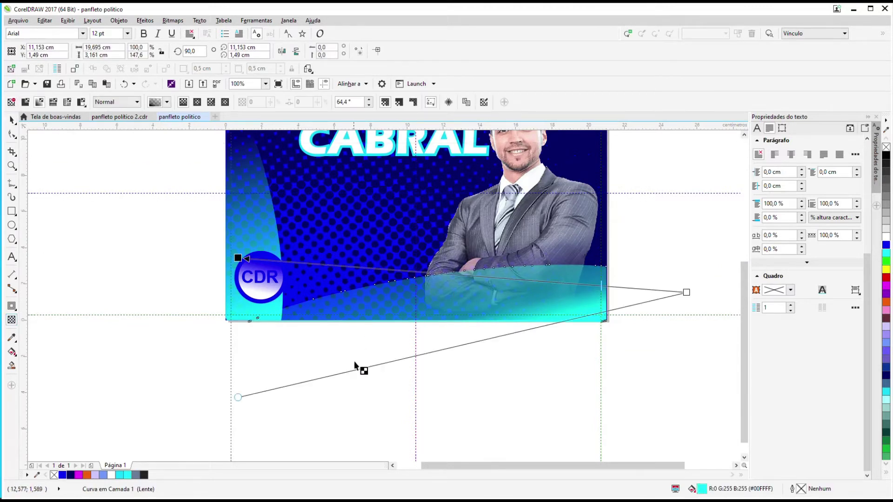
left_click_drag(239, 398, 265, 361)
left_click_drag(238, 259, 257, 223)
left_click_drag(276, 323, 292, 353)
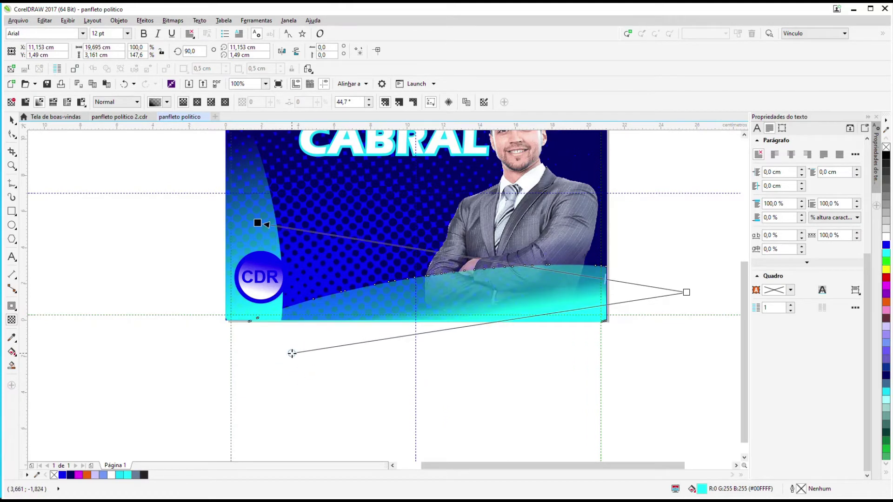
left_click(11, 120)
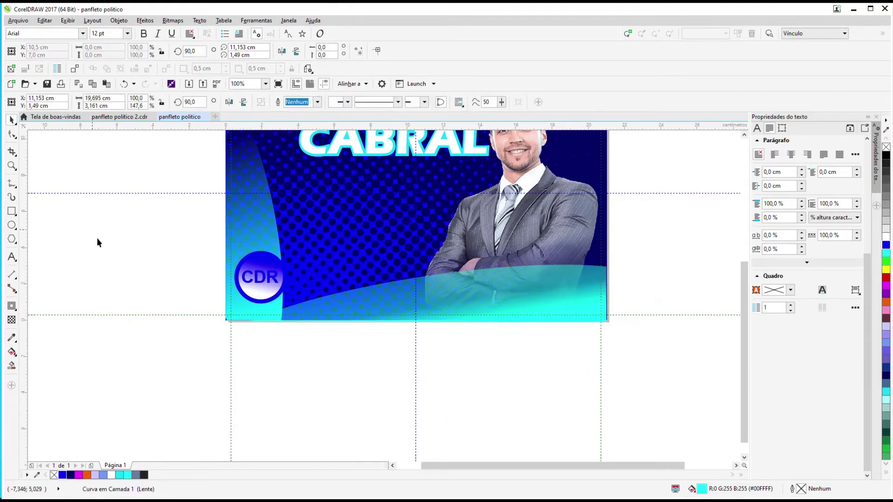
left_click(97, 239)
Duplicate the bottom curve, place the copy across the middle of the page and nudge it slightly left toward the page edge
scroll(437, 390, "down", 1)
scroll(394, 352, "up", 2)
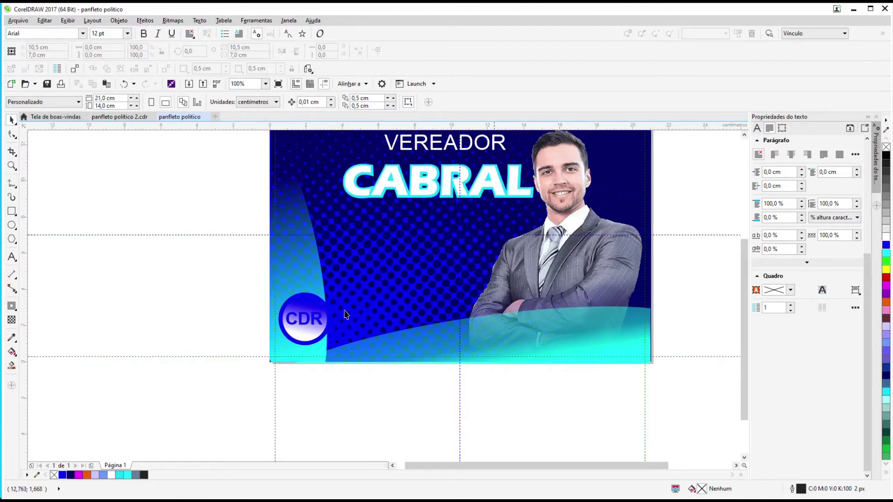
left_click(589, 337)
left_click_drag(588, 338, 587, 245)
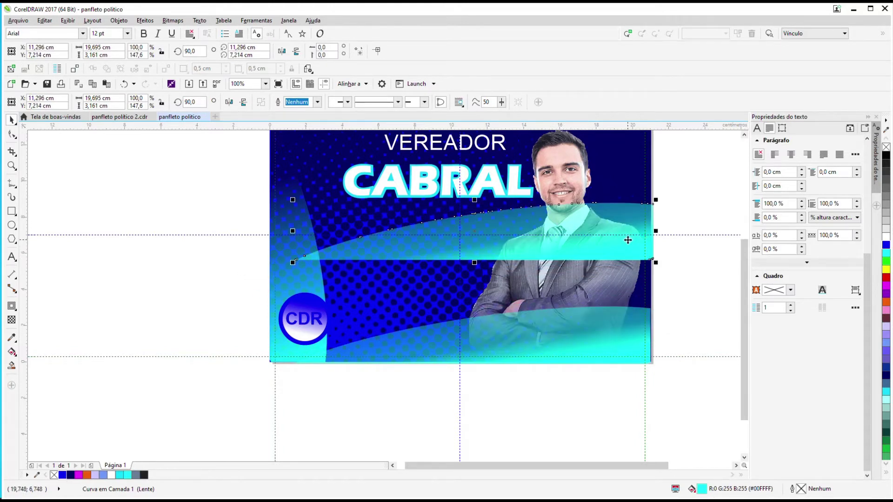
key("Left")
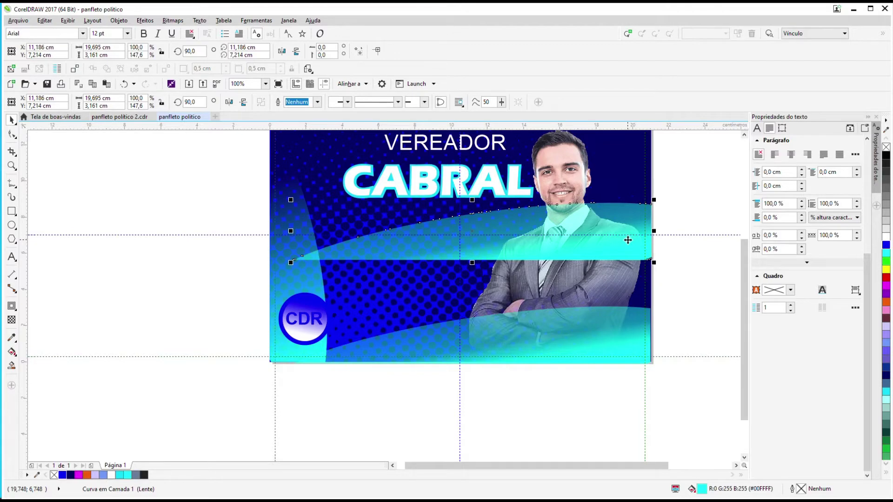
left_click(564, 171)
left_click(564, 170)
left_click(727, 158)
left_click_drag(570, 163, 587, 160)
left_click(124, 84)
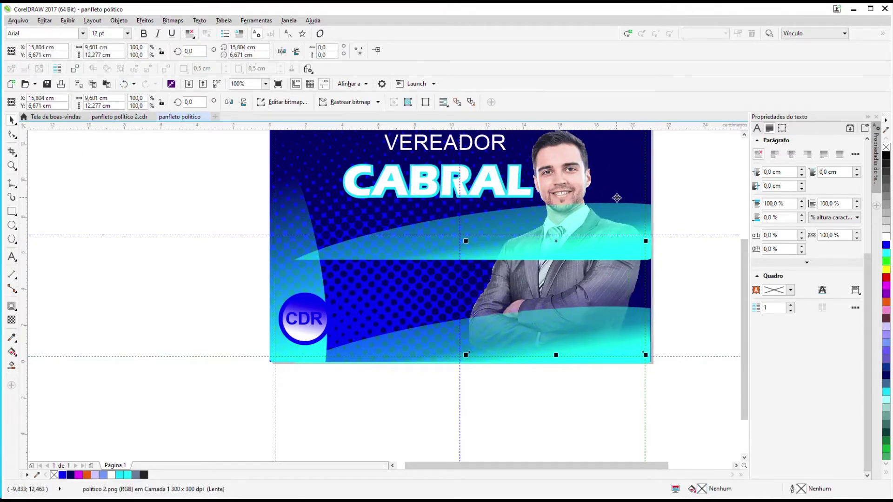
right_click(564, 176)
left_click(708, 364)
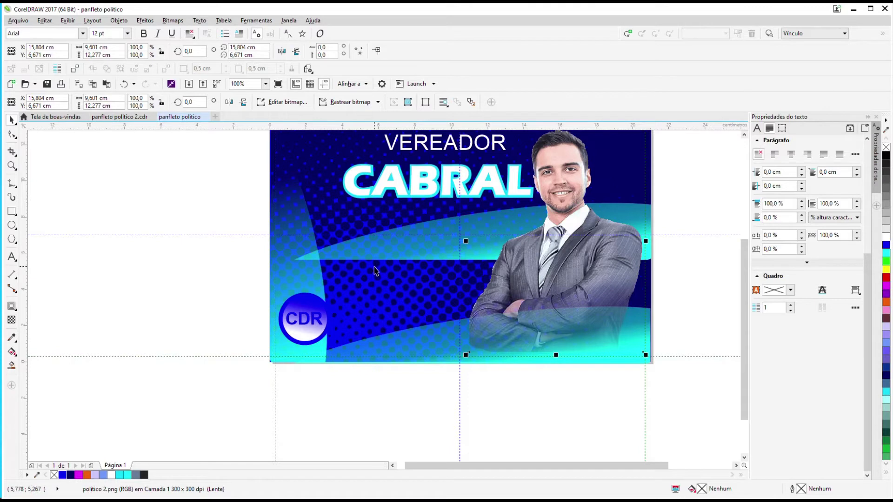
left_click(124, 83)
Reorder the candidate photo so that it sits directly in front of the middle cyan curve
left_click(565, 159)
right_click(565, 159)
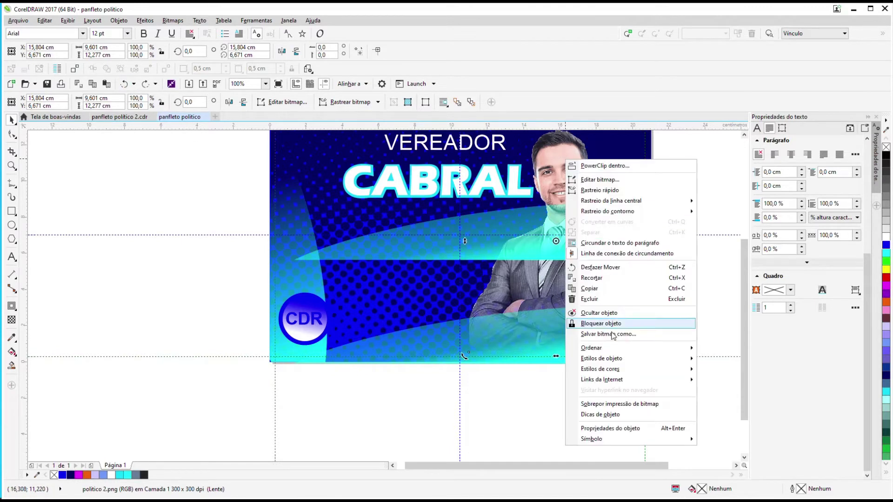
mouse_move(593, 348)
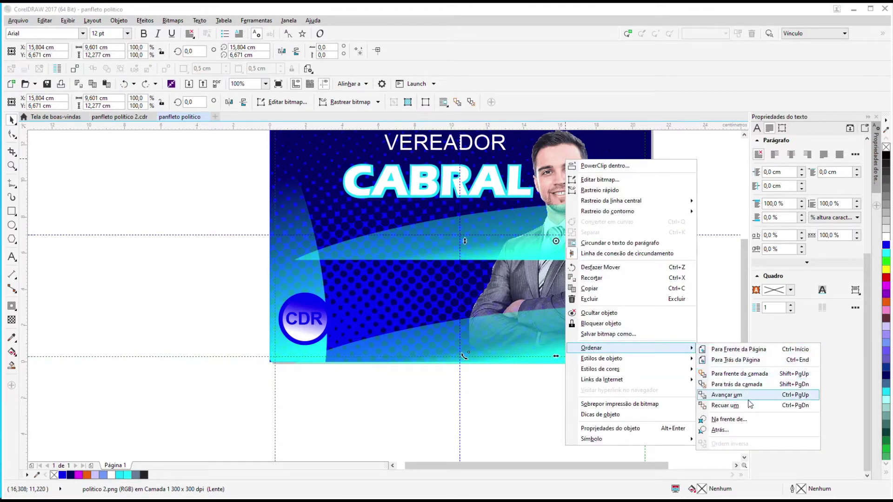
left_click(729, 419)
left_click(595, 255)
left_click(264, 268)
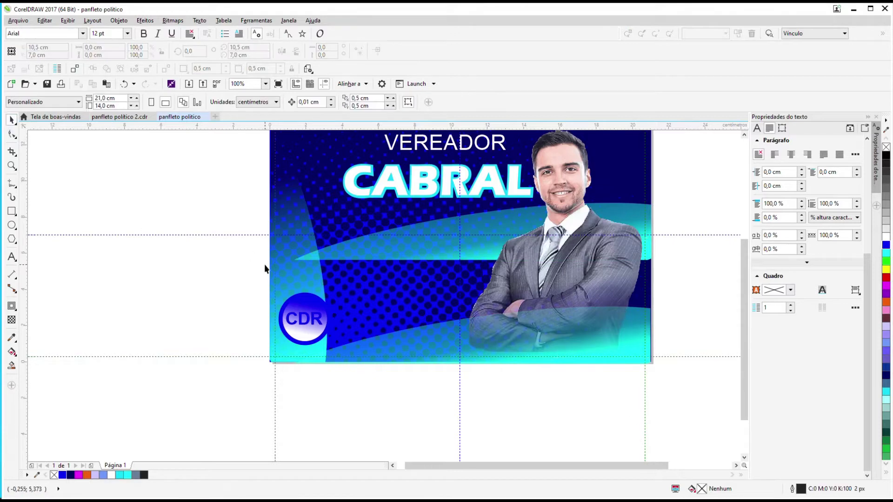
Add the text "79.456" below the flyer's title and enlarge it to about 49 pt
left_click_drag(744, 260, 744, 243)
key("shift+F4")
left_click_drag(531, 466, 507, 468)
left_click(119, 117)
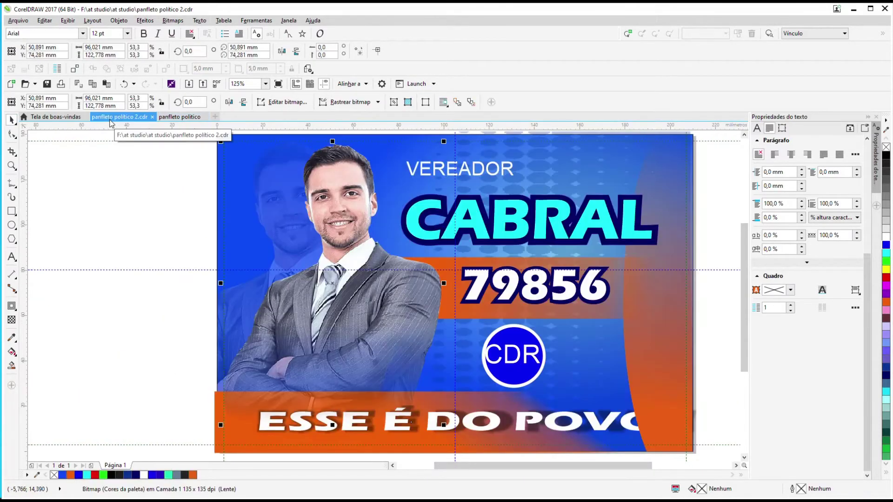
left_click(179, 117)
key("F8")
left_click(414, 305)
type("79.456")
left_click_drag(472, 290, 533, 273)
left_click_drag(412, 294, 548, 289)
Set the number text in Eras Bold ITC, fill it white and centre it beneath the title
left_click(302, 102)
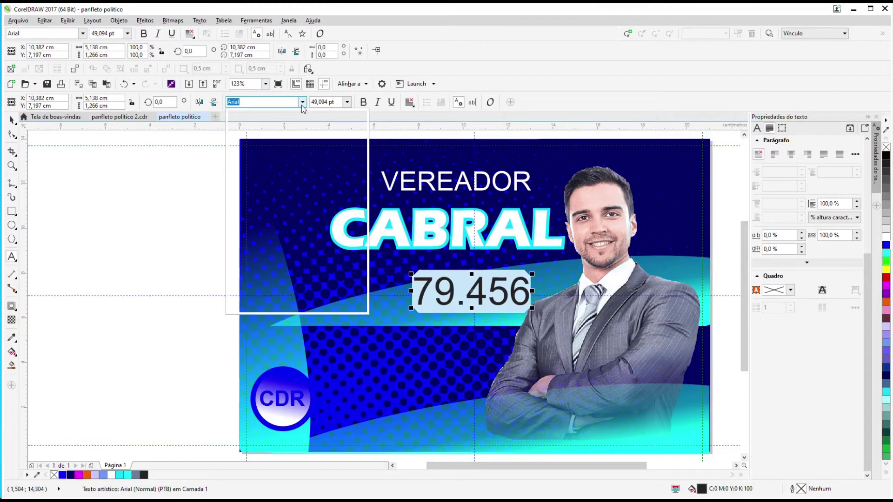
left_click(288, 115)
left_click(885, 237)
left_click(279, 286)
key("ctrl+space")
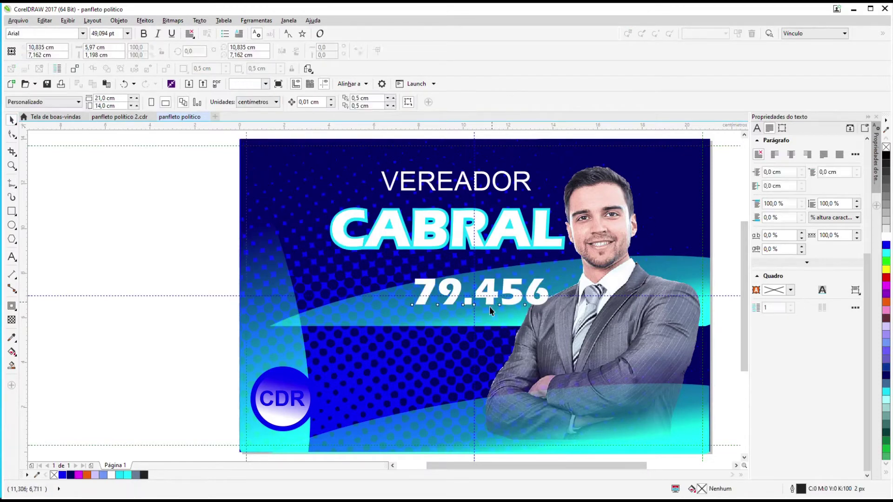
left_click_drag(488, 295, 470, 300)
Apply a one-step outside contour of 0.12 cm to the number text and fill the contour with dark navy blue
left_click(12, 306)
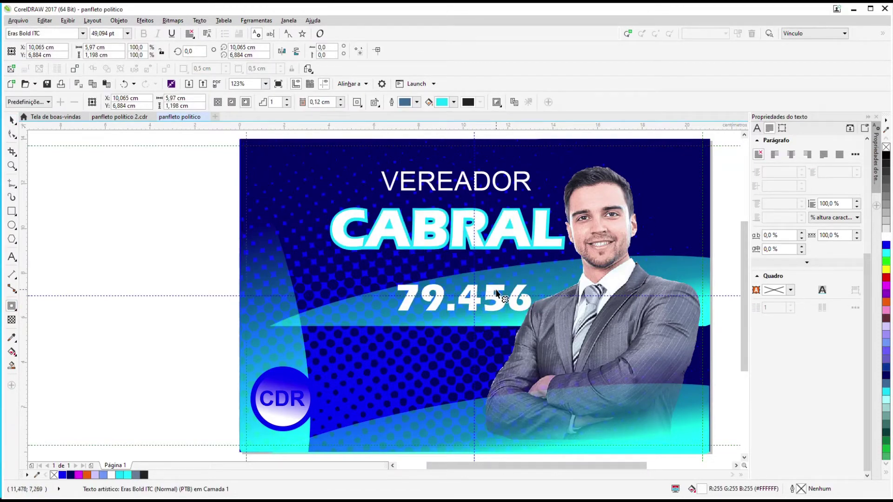
left_click(245, 101)
left_click(454, 102)
left_click(474, 126)
left_click(70, 475)
left_click(181, 270)
left_click(11, 120)
left_click_drag(472, 296, 218, 292)
key("Delete")
Duplicate the contoured number onto the bottom curve and change the copy's wording to "ESSE É DO POVO"
left_click_drag(230, 257, 549, 369)
key("ctrl+d")
left_click_drag(467, 287, 488, 430)
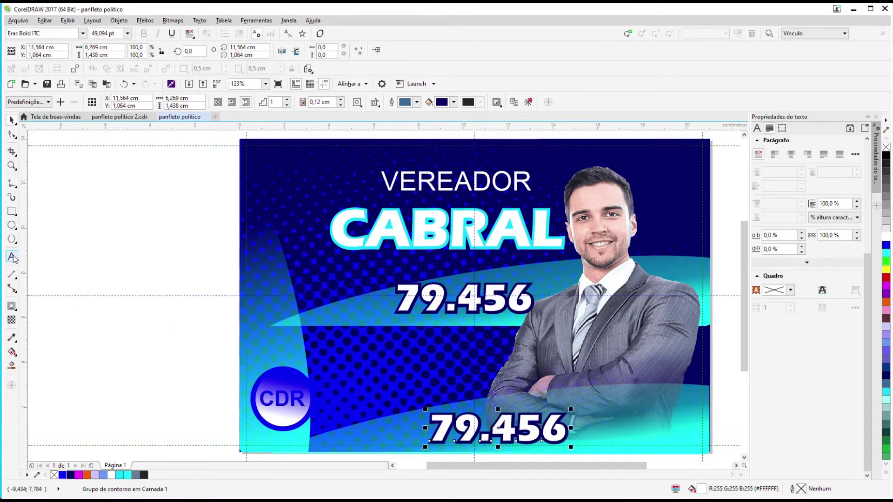
left_click(12, 256)
type("ESSE É DO POVO")
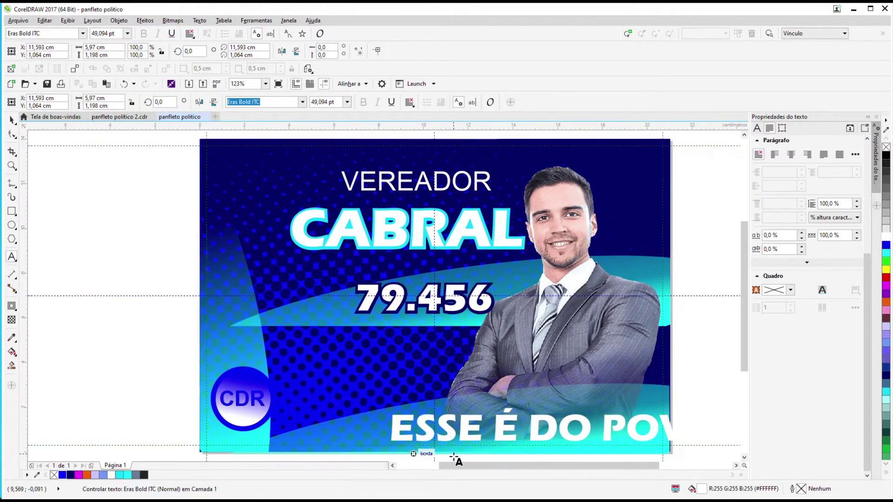
Move the white slogan text "ESSE É DO POVO!" leftward until it fits fully within the page on the lower curve
key("ctrl+space")
left_click_drag(564, 425, 477, 422)
scroll(477, 420, "down", 1)
scroll(484, 433, "up", 1)
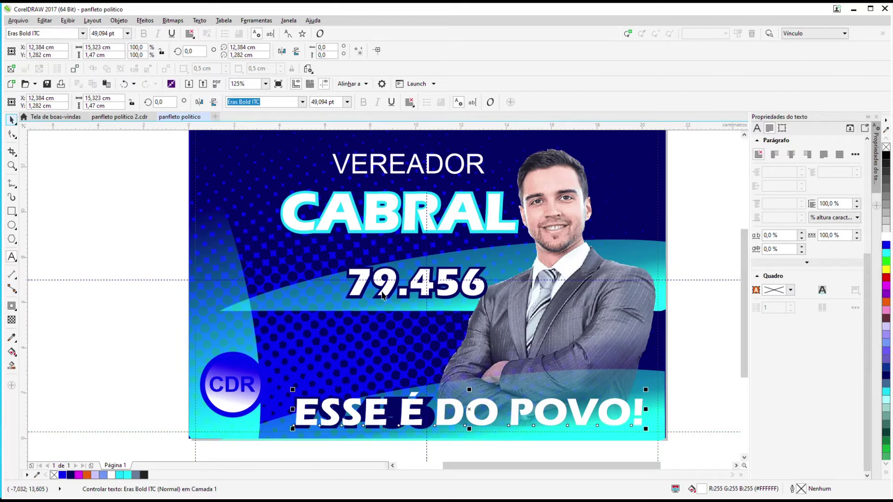
scroll(390, 296, "down", 1)
scroll(422, 360, "up", 1)
Reduce the slogan together with its navy contour to about 45 pt and position it over the lower cyan curve
left_click_drag(608, 330, 540, 334)
left_click(124, 84)
left_click(595, 336)
left_click_drag(404, 353, 444, 344)
left_click_drag(578, 327, 609, 323)
scroll(455, 415, "down", 2)
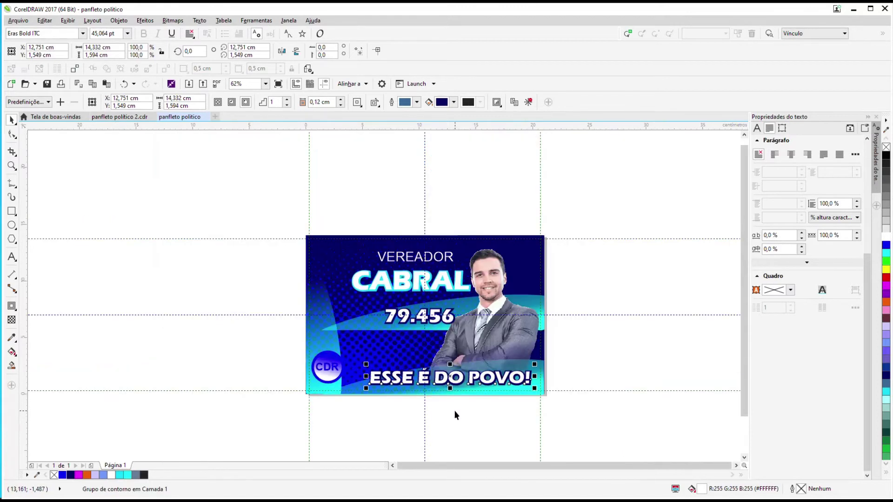
scroll(427, 290, "up", 2)
Select the contoured title and the word VEREADOR above it and shift both slightly down
left_click(421, 283)
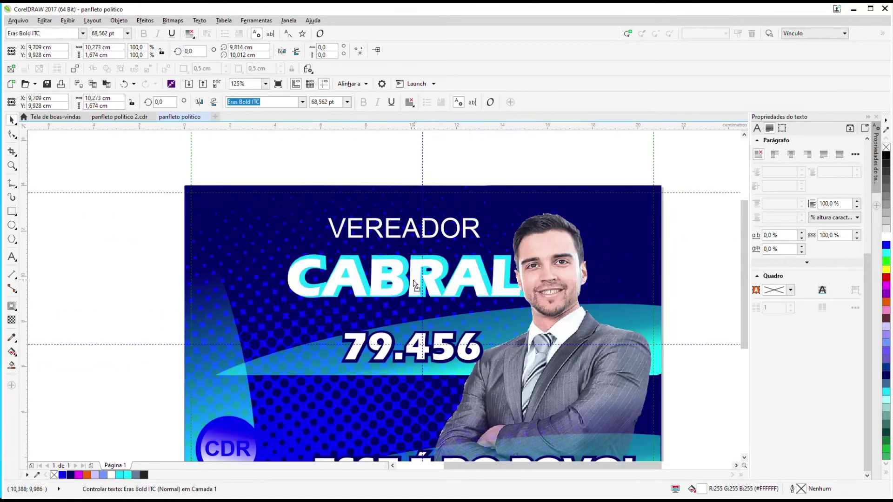
left_click(416, 235)
scroll(491, 278, "down", 2)
left_click(463, 419)
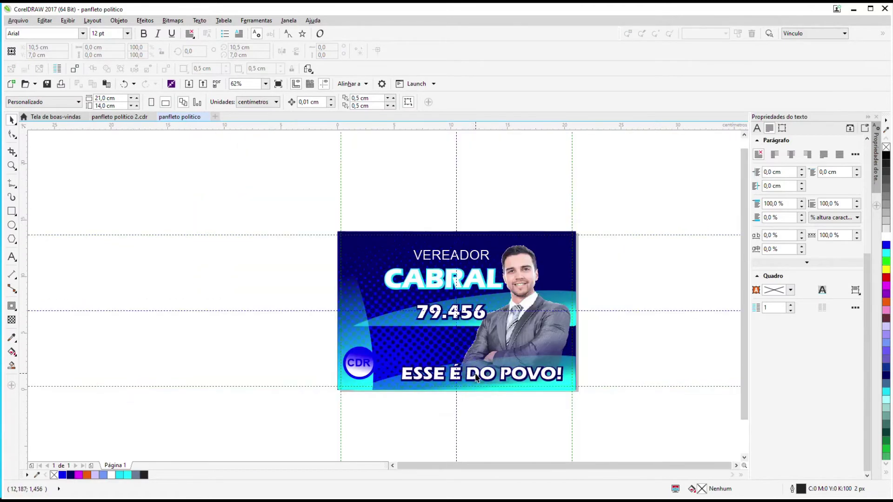
Add the text "Mantenha a cidade limpa!" in 12 pt Arial on the empty area beside the flyer
key("F8")
left_click(185, 283)
type("MANT")
scroll(190, 286, "up", 2)
left_click(182, 267)
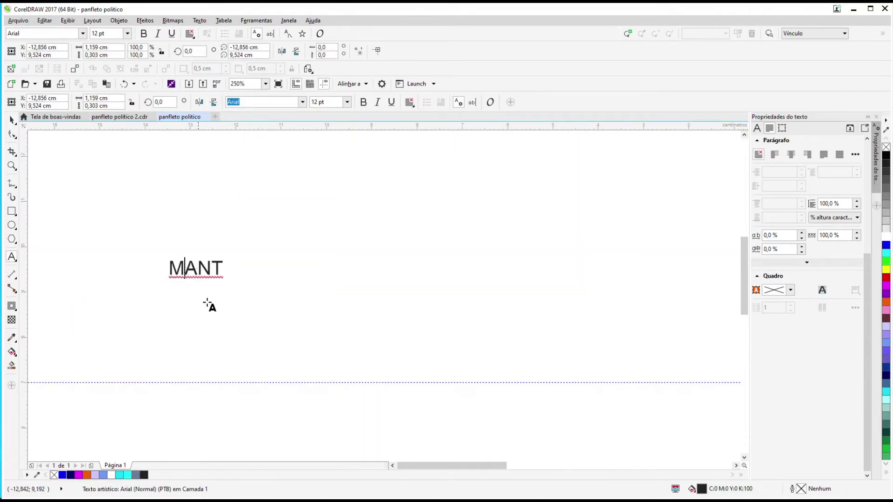
type("antenha a cidade limpa!")
key("Delete")
key("Delete")
key("Delete")
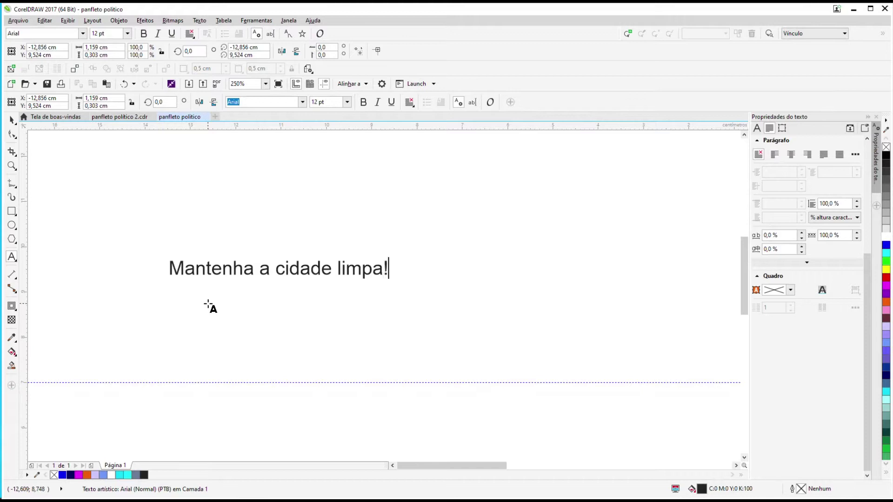
Move the "Mantenha a cidade limpa!" text to the flyer's left side and rotate it about 90° to read upward
scroll(240, 302, "down", 2)
left_click_drag(252, 294, 394, 303)
scroll(393, 301, "up", 1)
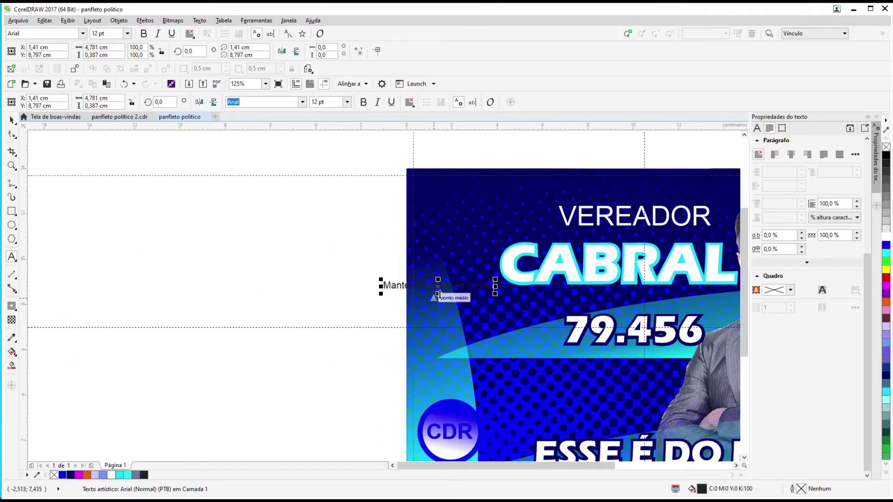
left_click(12, 120)
left_click(437, 285)
left_click_drag(496, 279, 432, 217)
scroll(434, 281, "down", 1)
scroll(437, 315, "up", 1)
Fill the vertical text white, enlarge it to about 17 pt and place it above the CDR badge along the left margin
left_click_drag(436, 307, 429, 349)
left_click_drag(436, 274, 427, 264)
left_click_drag(419, 266, 411, 265)
left_click(425, 263)
left_click_drag(436, 185, 433, 184)
key("Escape")
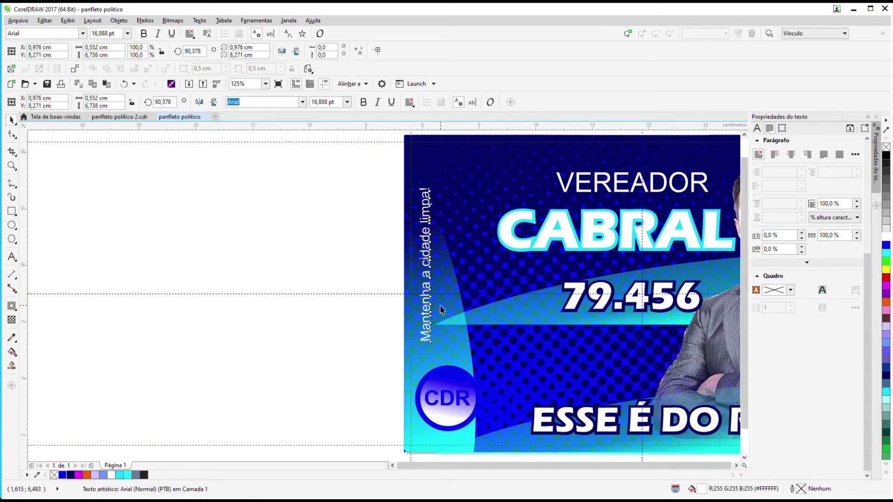
scroll(442, 298, "down", 1)
scroll(440, 298, "up", 1)
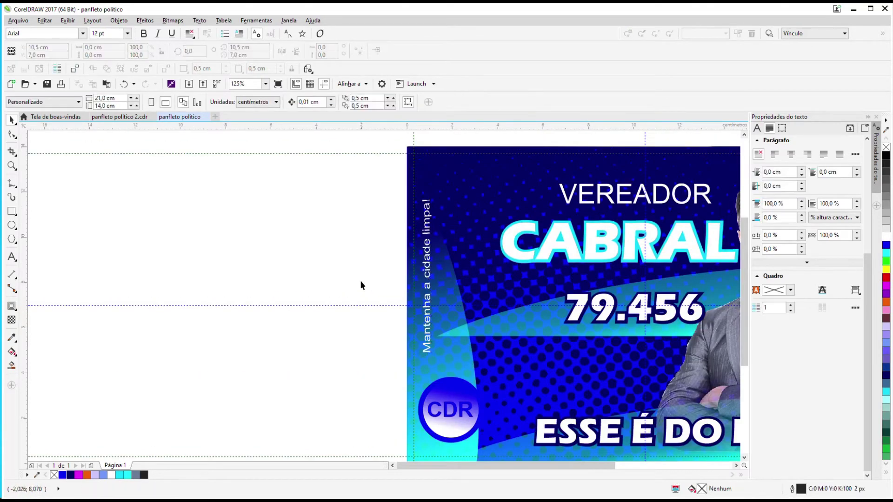
scroll(360, 283, "down", 1)
key("F4")
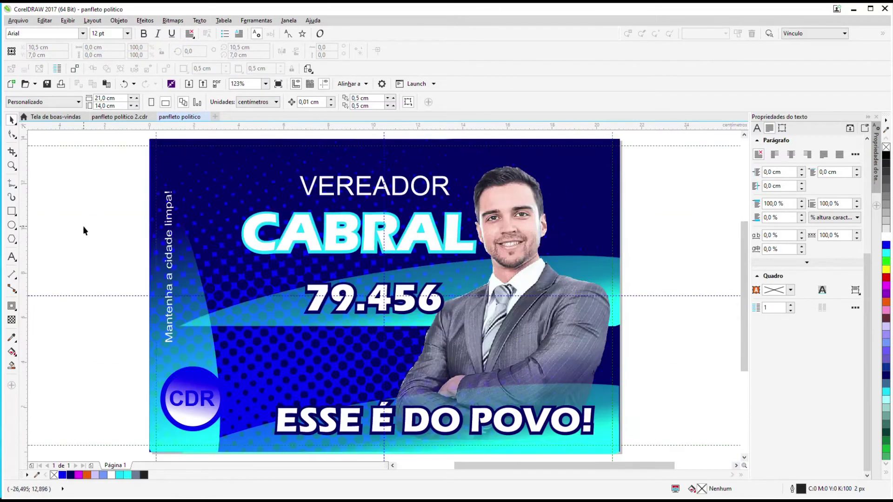
left_click(393, 467)
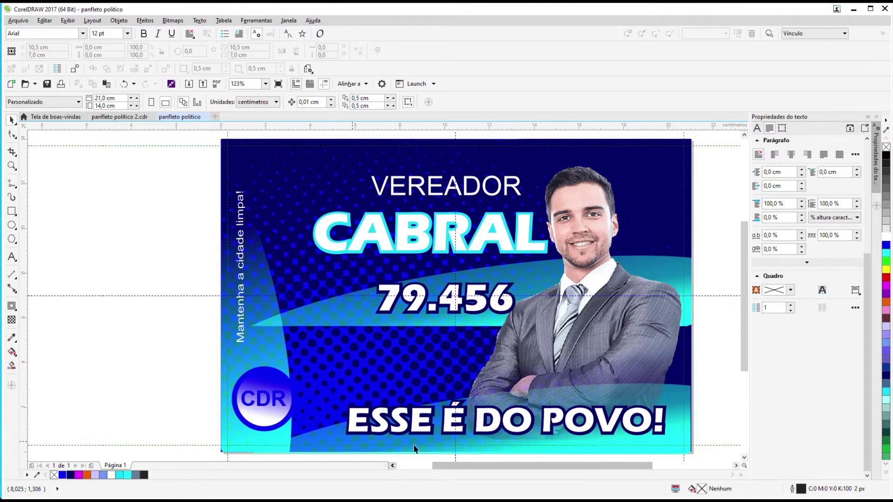
scroll(473, 353, "down", 2)
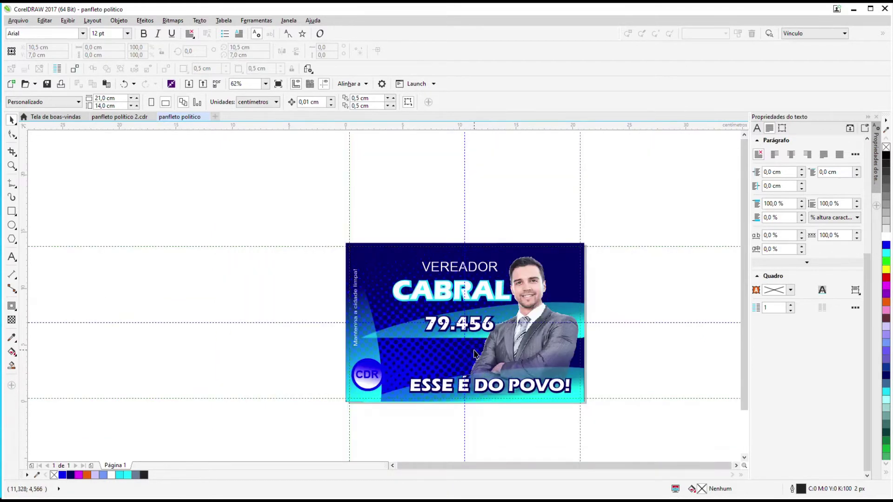
left_click(465, 218)
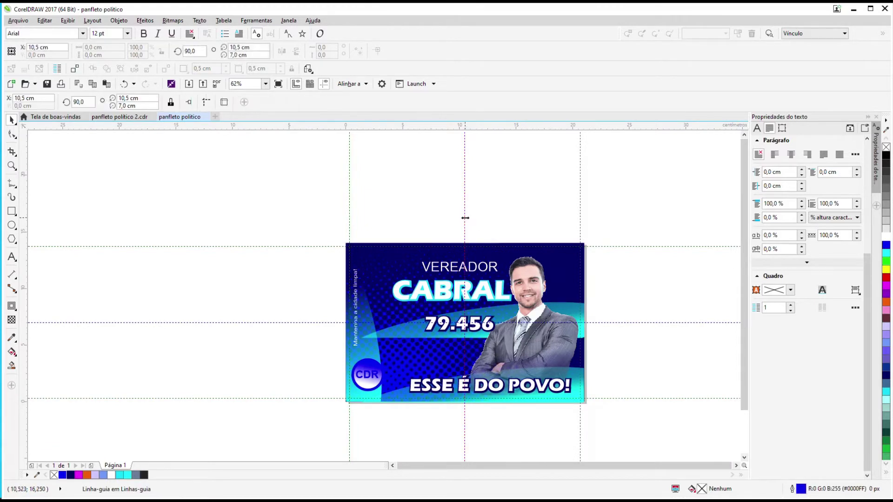
key("Delete")
left_click(126, 84)
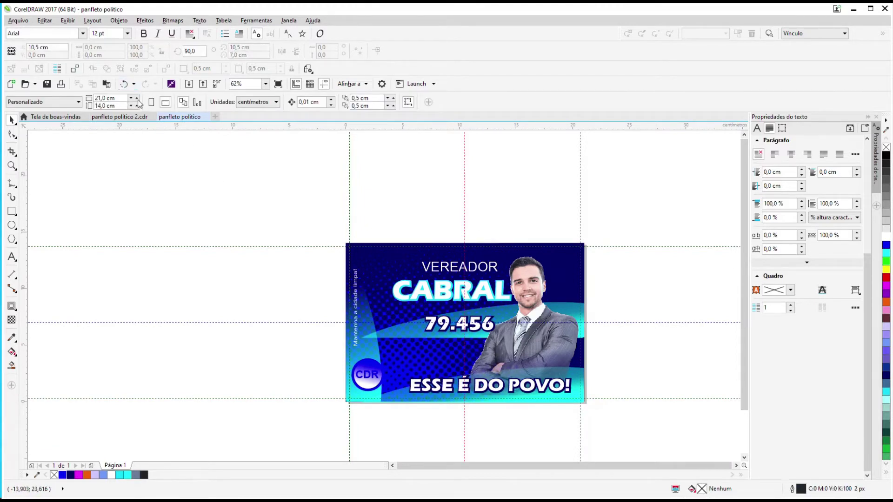
key("ctrl+z")
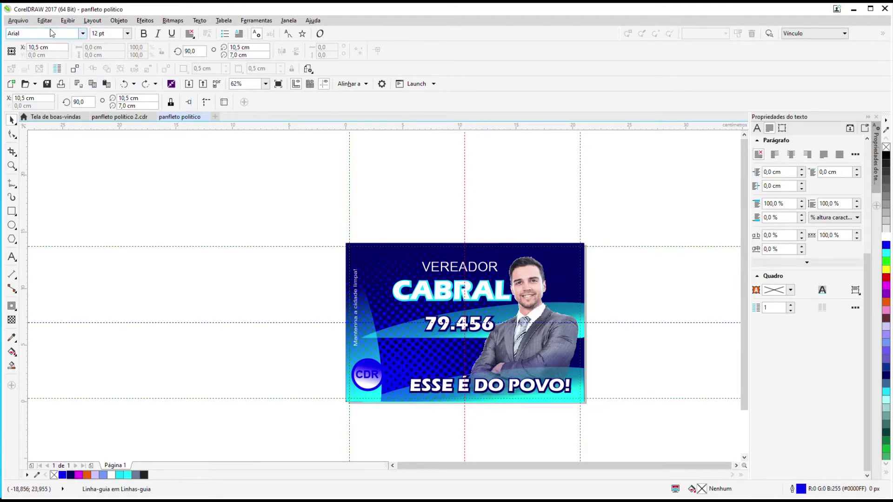
Save the flyer as panfleto politico 2.cdr in the inner at studio folder on drive F:
left_click(21, 22)
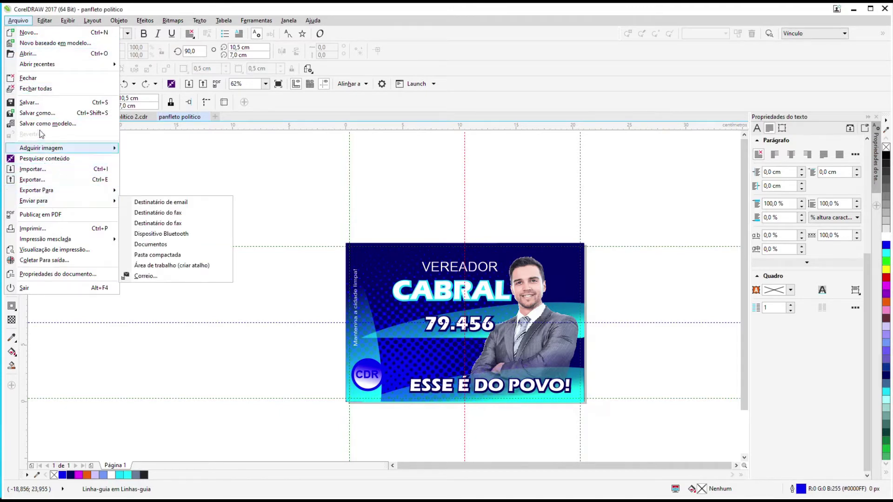
left_click(43, 106)
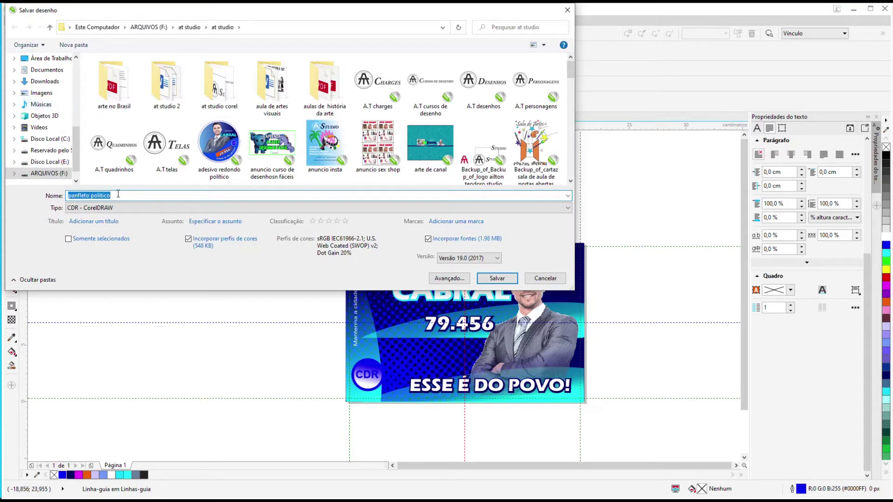
left_click(126, 197)
left_click(487, 281)
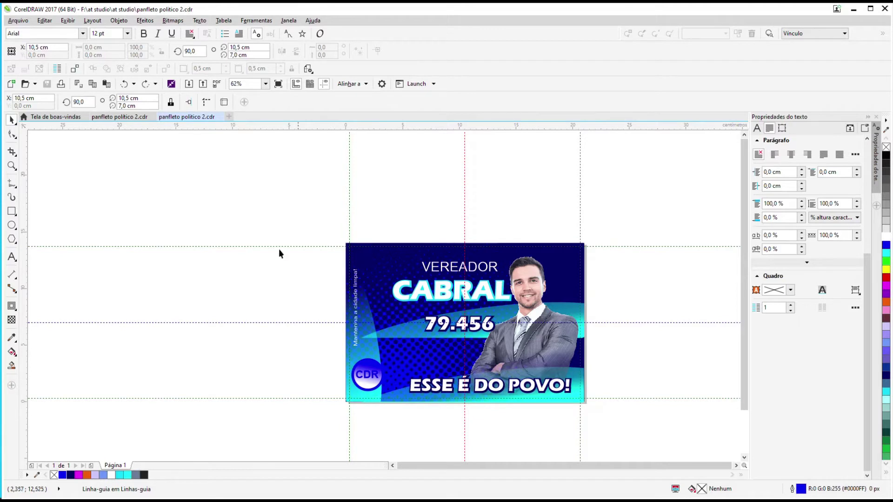
Create a new document named "cartão visita politico", 9 cm wide and 5 cm high, in CMYK at 300 dpi
left_click(19, 20)
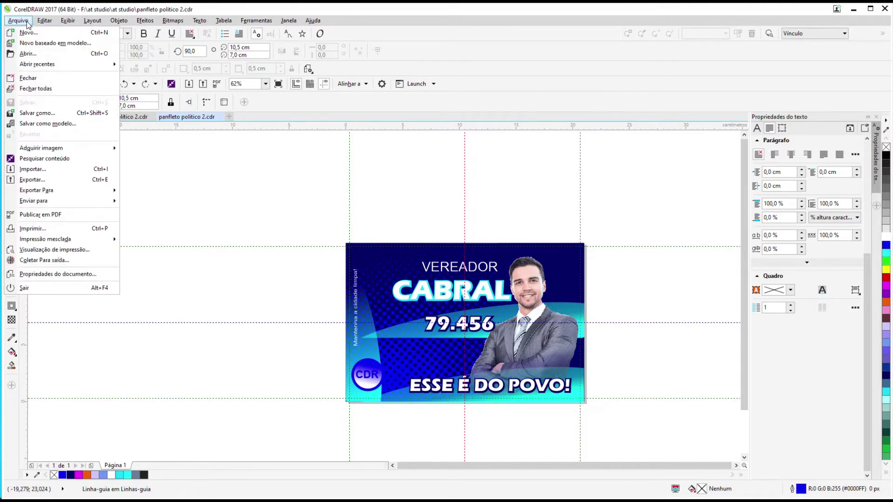
left_click(28, 32)
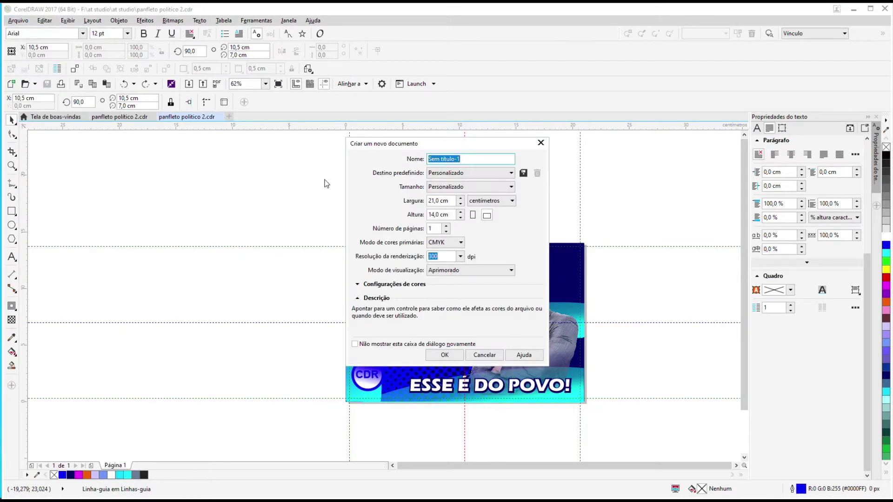
type("cartão visita politico")
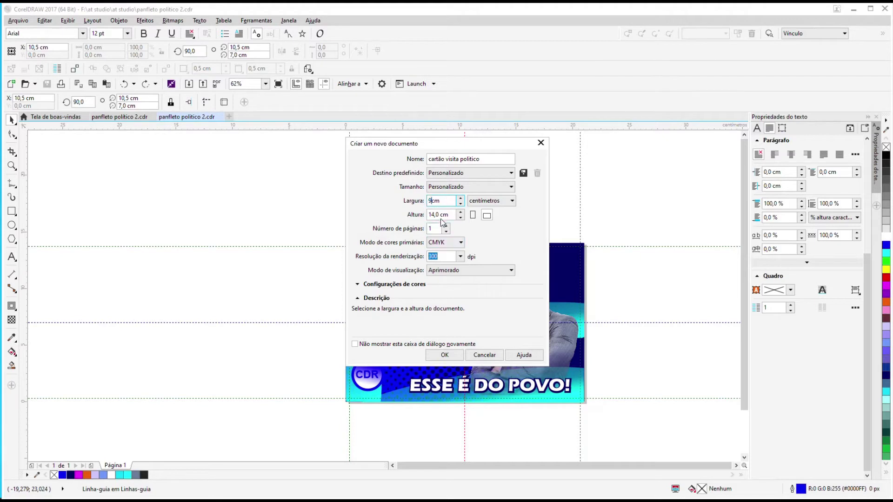
key("Tab")
type("5")
left_click(445, 354)
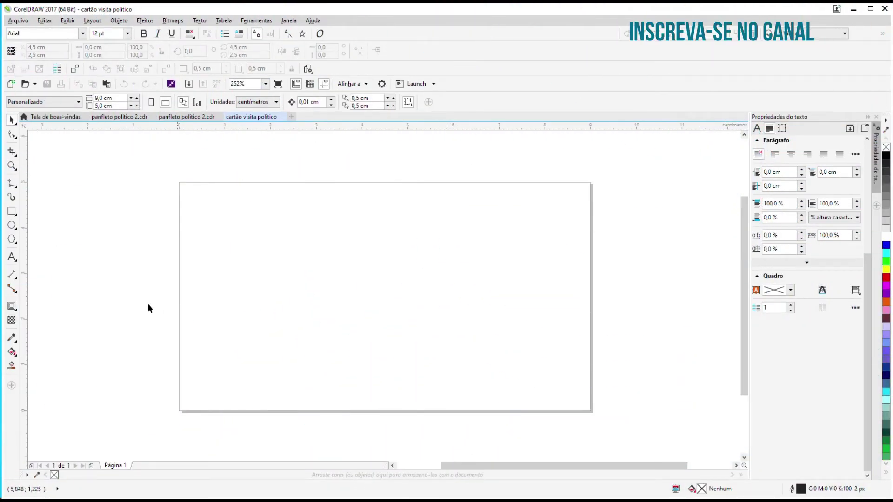
Cover the card page with a blue 9 × 5 cm rectangle without outline and add an offset copy in dark navy
double_click(22, 211)
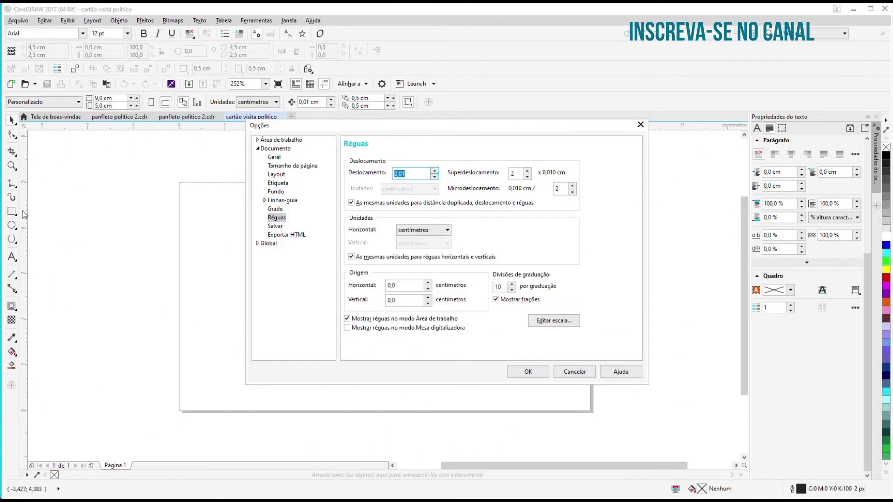
left_click(641, 125)
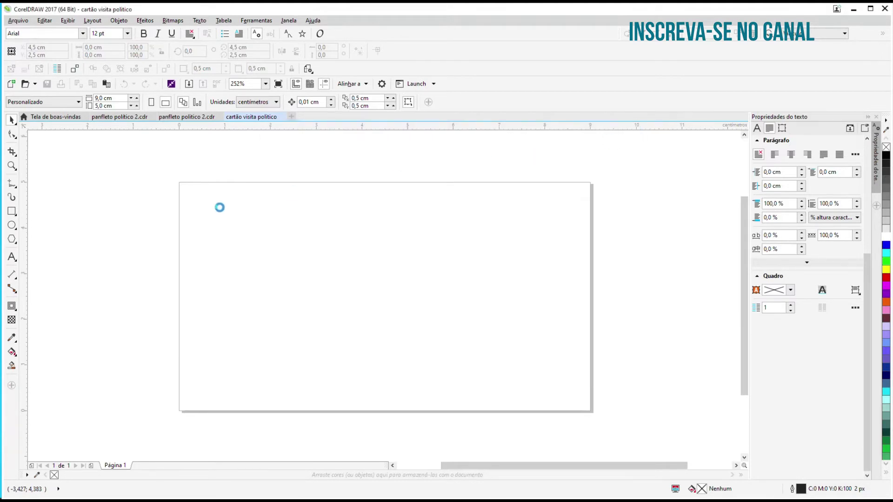
double_click(12, 211)
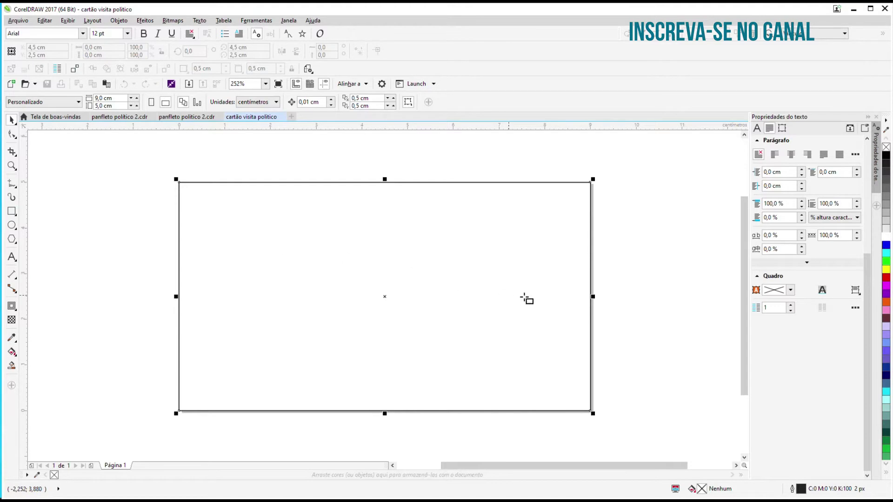
left_click(885, 246)
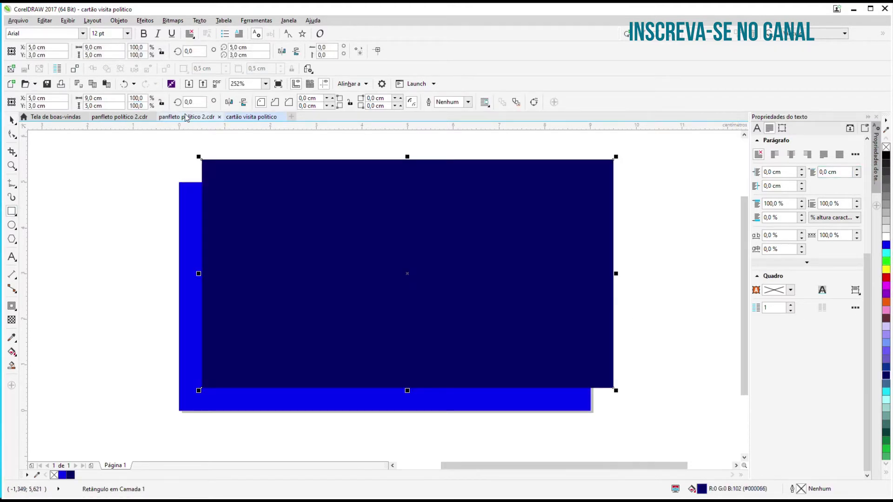
Copy the navy halftone background group from the flyer document
left_click(186, 117)
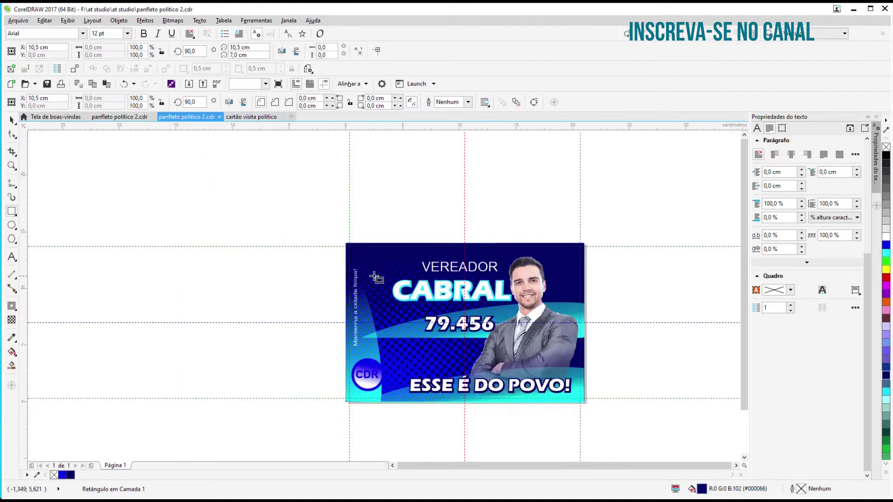
left_click(404, 266)
right_click(404, 266)
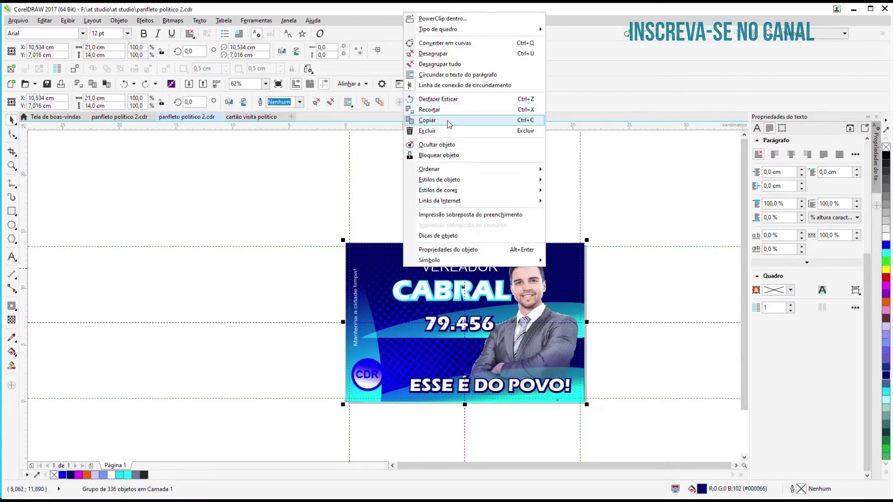
left_click(427, 120)
Delete the dark navy rectangle in the business card document and paste the halftone group there
left_click(251, 117)
key("Delete")
right_click(158, 214)
left_click(203, 275)
scroll(392, 260, "down", 2)
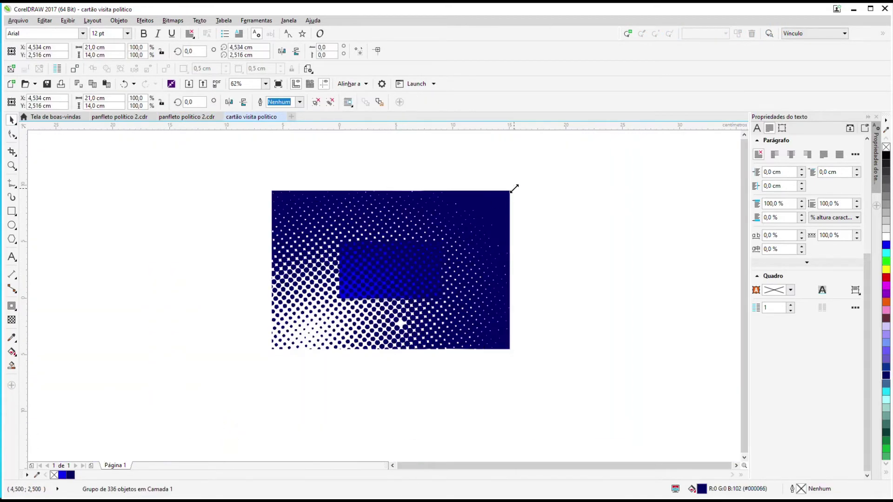
Scale the halftone group down to about 8.9 × 5.1 cm and place it over the blue card rectangle
left_click_drag(514, 186, 455, 244)
scroll(376, 297, "up", 3)
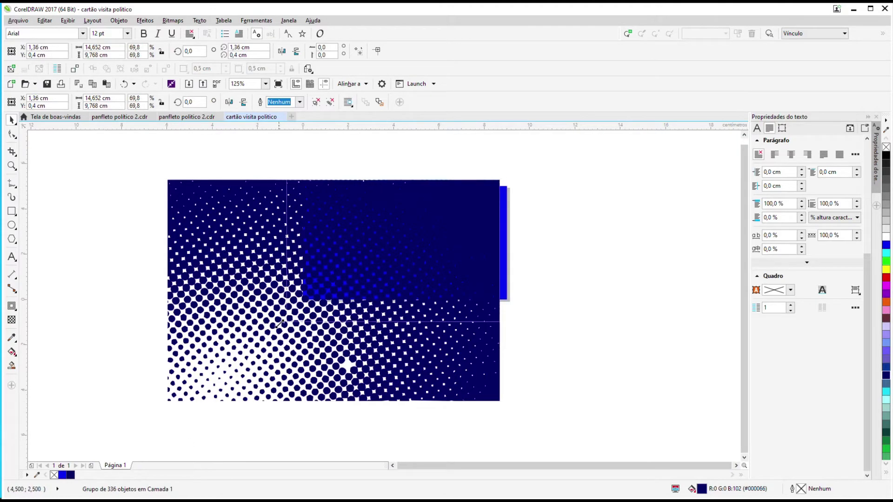
left_click_drag(165, 403, 311, 306)
left_click_drag(346, 209, 338, 216)
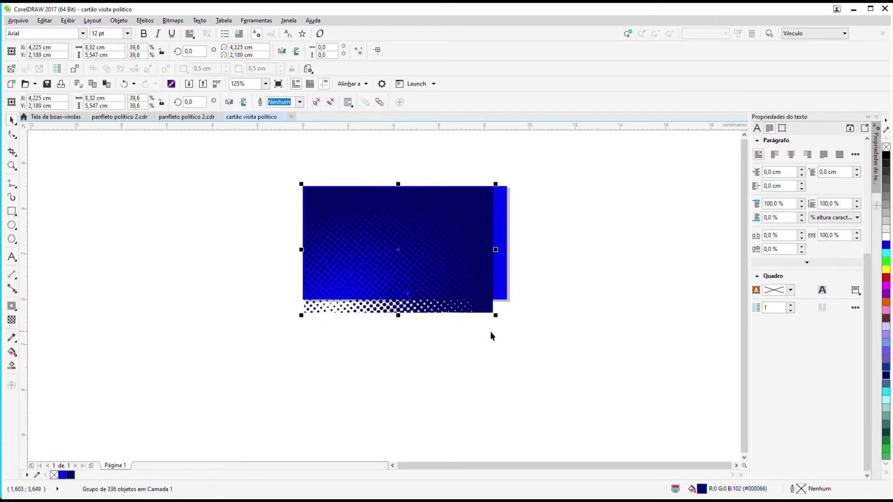
left_click_drag(495, 249, 510, 249)
left_click_drag(407, 316, 420, 306)
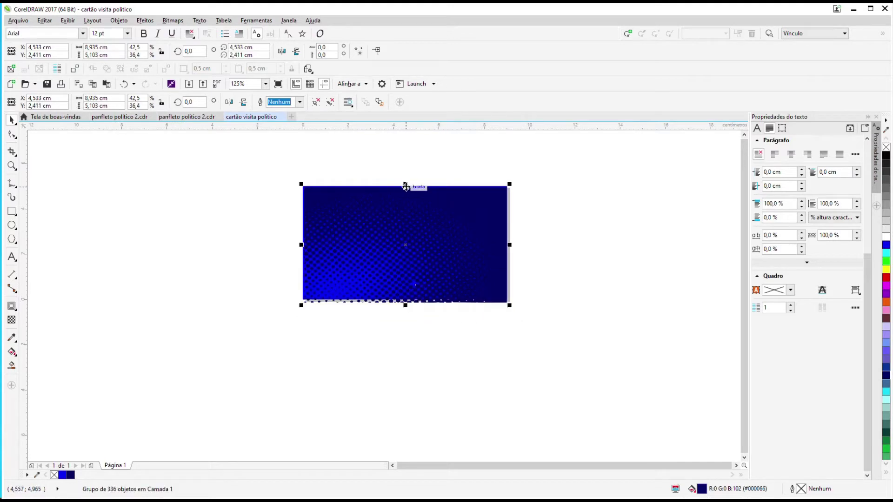
Crop the stretched halftone group to about 8.5 × 5.6 cm and align it with the blue rectangle's upper-left corner
left_click_drag(405, 305, 400, 336)
left_click_drag(303, 259, 267, 255)
left_click(12, 153)
left_click_drag(274, 204, 507, 333)
left_click_drag(392, 379, 411, 291)
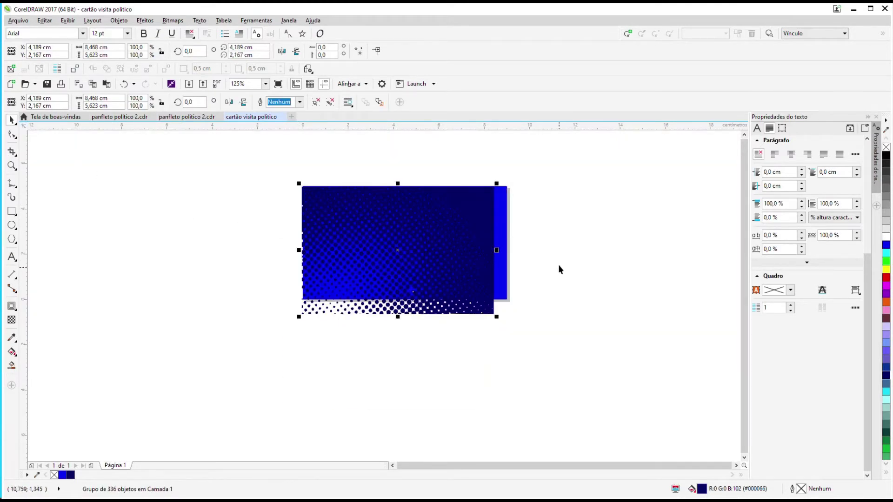
Resize the cropped halftone group to about 9.05 × 4.98 cm so it covers the blue card rectangle
left_click_drag(495, 250, 509, 244)
left_click_drag(403, 313, 414, 302)
left_click_drag(511, 300, 512, 305)
scroll(428, 294, "up", 2)
left_click_drag(381, 304, 385, 309)
scroll(386, 309, "down", 2)
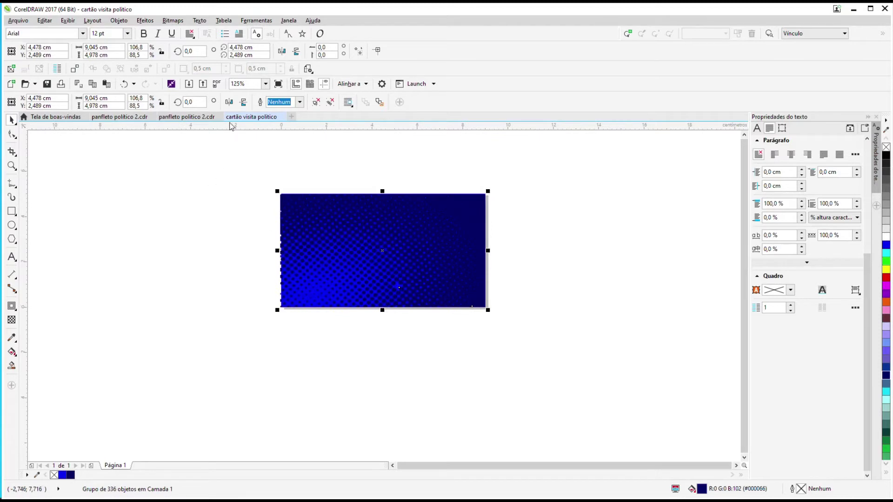
Select the candidate photo in the flyer document and copy it for the business card
left_click(205, 116)
left_click(566, 363, "ctrl")
right_click(554, 356)
left_click(593, 200)
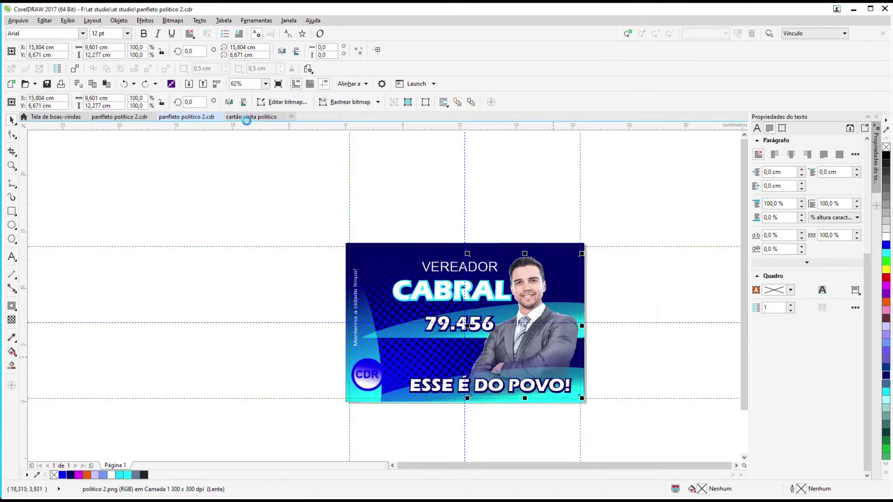
Paste the candidate photo into the business card and scale it to about 3.75 × 4.8 cm at the card's lower-right corner
left_click(247, 117)
right_click(198, 196)
left_click(240, 263)
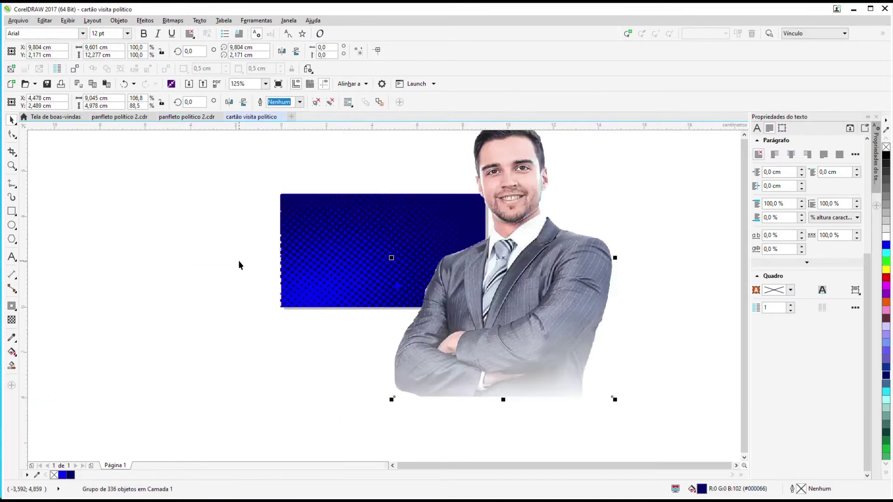
left_click_drag(615, 399, 454, 238)
left_click_drag(496, 175, 468, 211)
left_click_drag(425, 266, 446, 244)
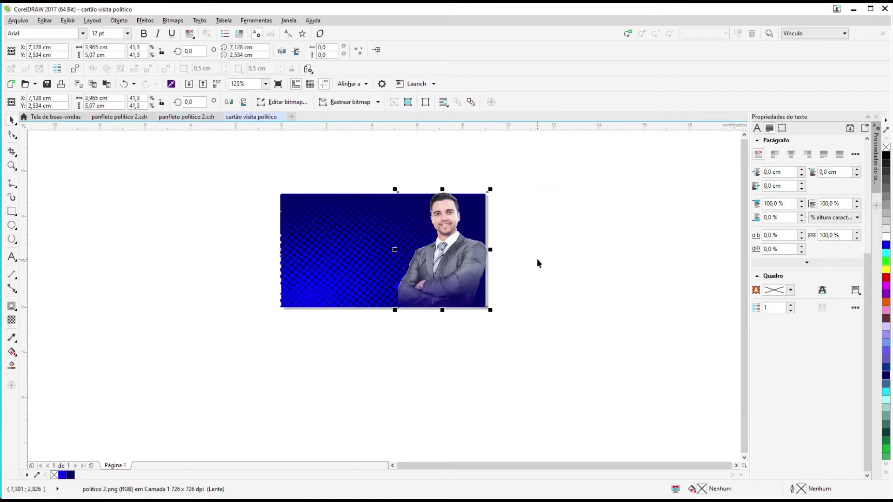
mouse_move(491, 190)
left_mouse_down()
mouse_move(483, 199)
mouse_move(491, 195)
left_mouse_up()
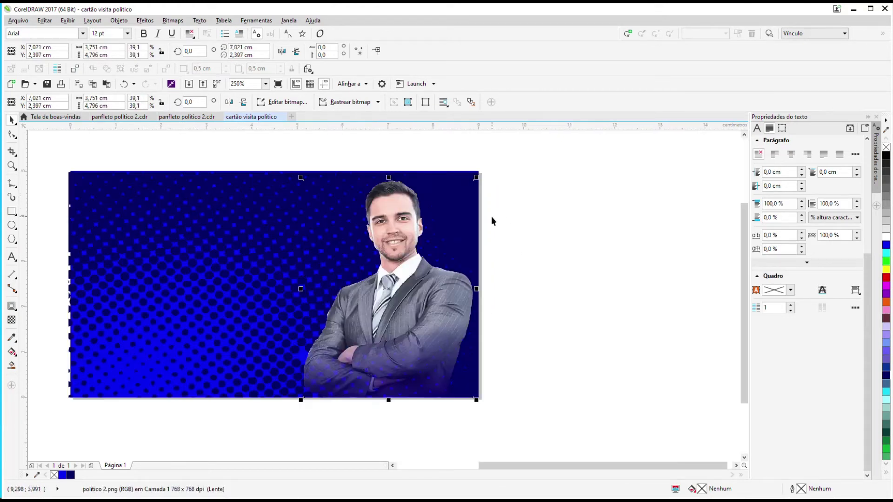
Copy the flyer's heading texts, candidate number and vertical note together and paste them into the business card document
left_click(186, 117)
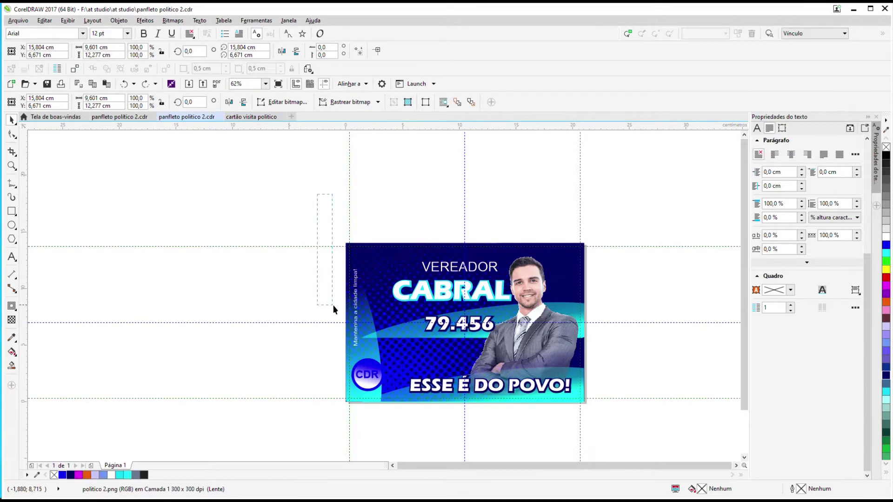
left_click_drag(531, 353, 531, 353)
right_click(459, 294)
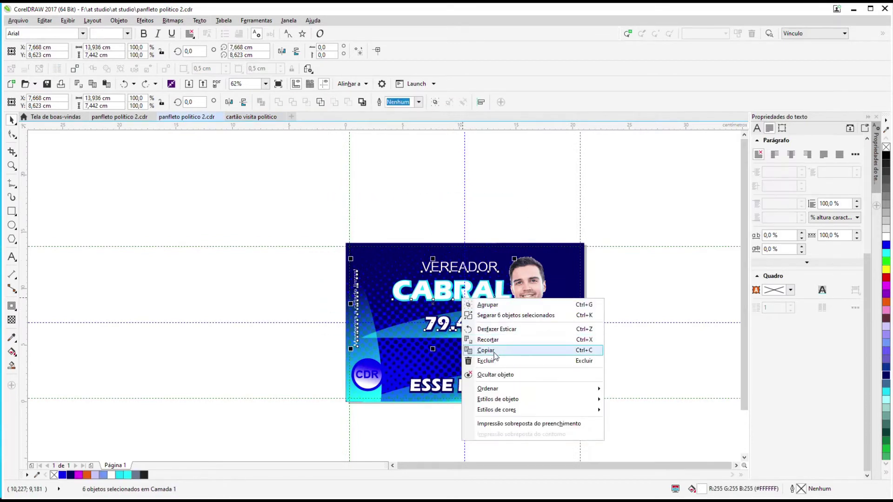
left_click(479, 350)
left_click(249, 117)
right_click(186, 163)
left_click(219, 226)
left_click(552, 251)
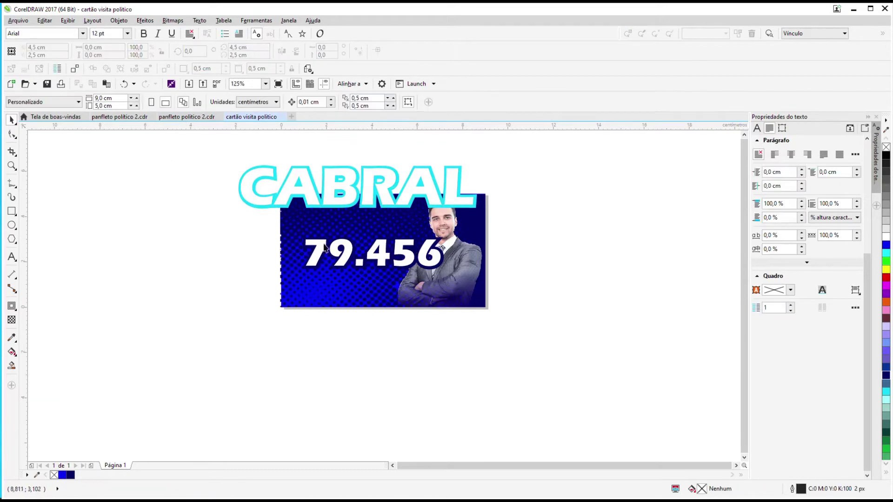
Fill the vertical "Mantenha a cidade limpa!" text beside the card with blue
scroll(200, 293, "up", 2)
left_click(171, 236)
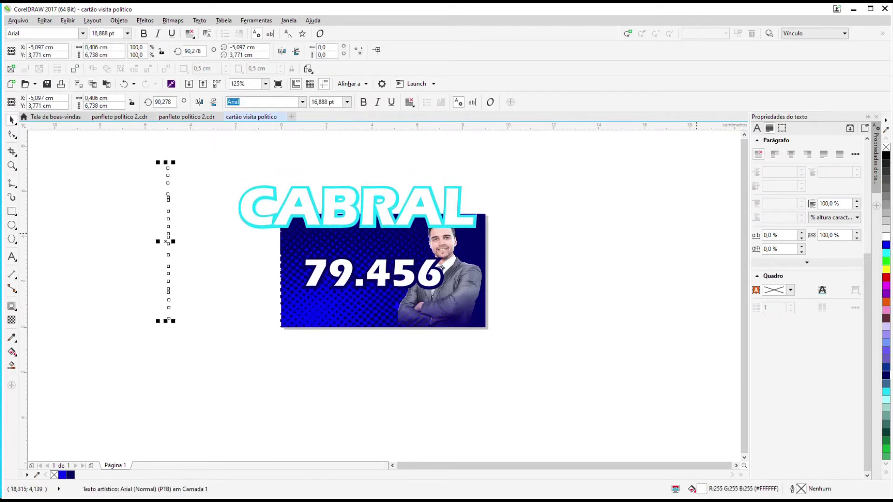
left_click(886, 244)
Scale the candidate's name to about 3.3 × 0.55 cm with a 0.009 cm contour offset and place it near the card's top
left_click(358, 200)
left_click_drag(482, 183, 322, 210)
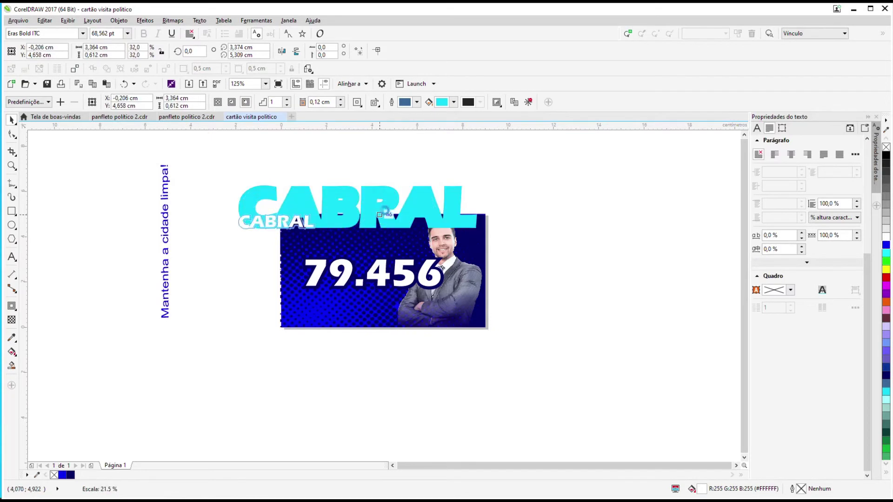
left_click(341, 105)
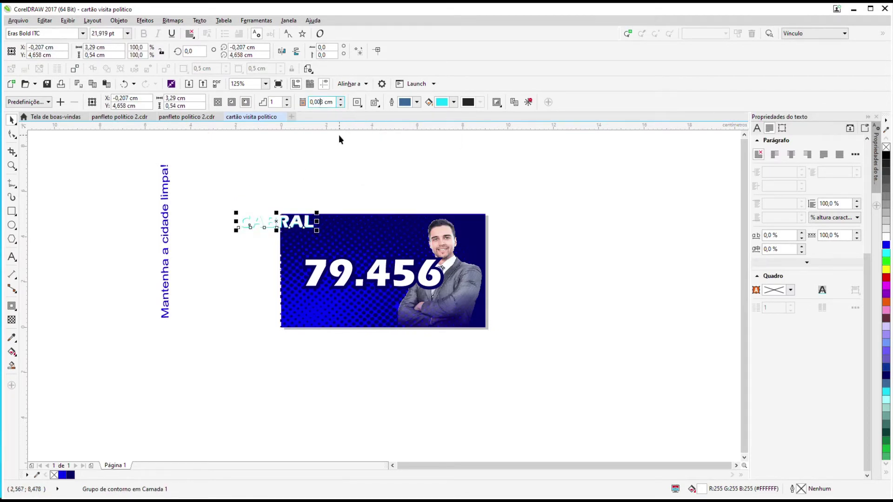
key("BackSpace")
type("6")
key("BackSpace")
type("9")
left_click_drag(281, 237, 378, 249)
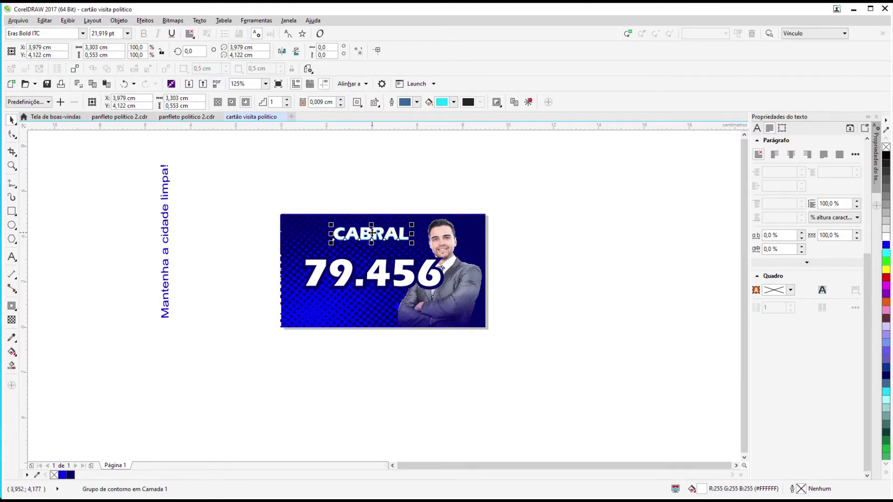
Scale the candidate number to about 3.7 × 0.9 cm below the name and enlarge the name to about 4.0 × 0.65 cm
left_click(443, 257)
left_click_drag(444, 257, 425, 251)
scroll(347, 281, "up", 1)
left_click(477, 187)
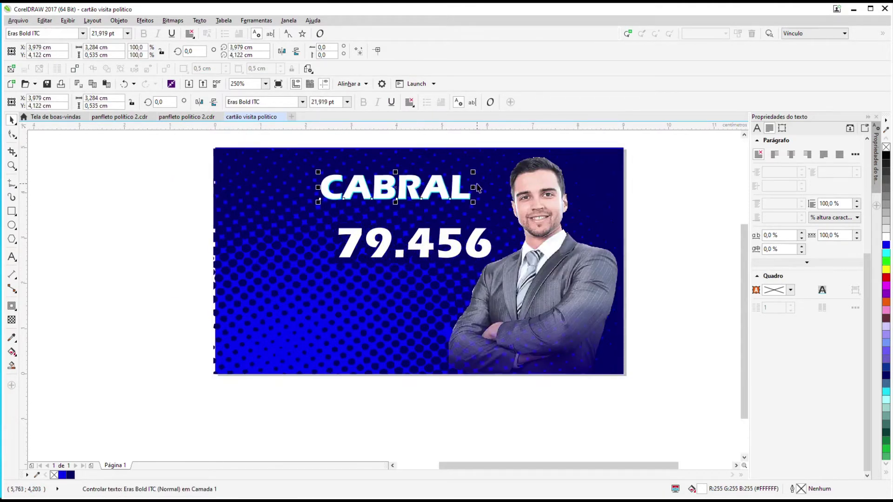
left_click_drag(479, 205, 506, 217)
left_click(408, 197)
left_click(274, 234)
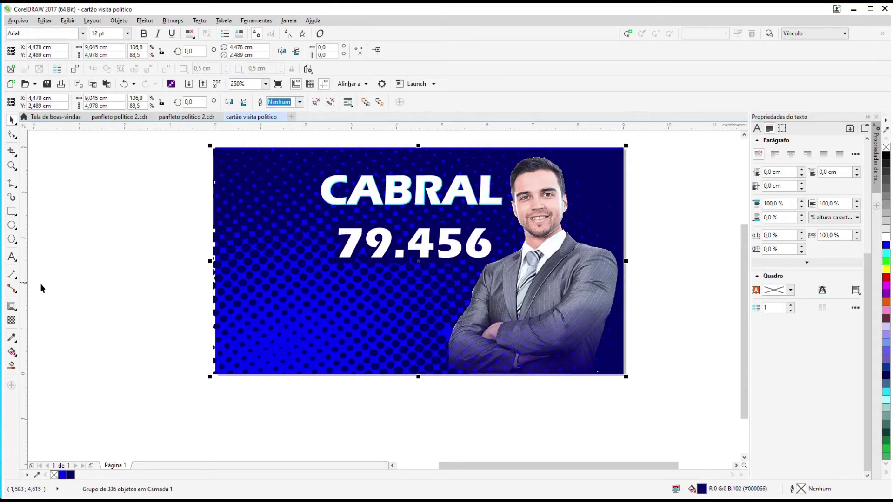
left_click(13, 307)
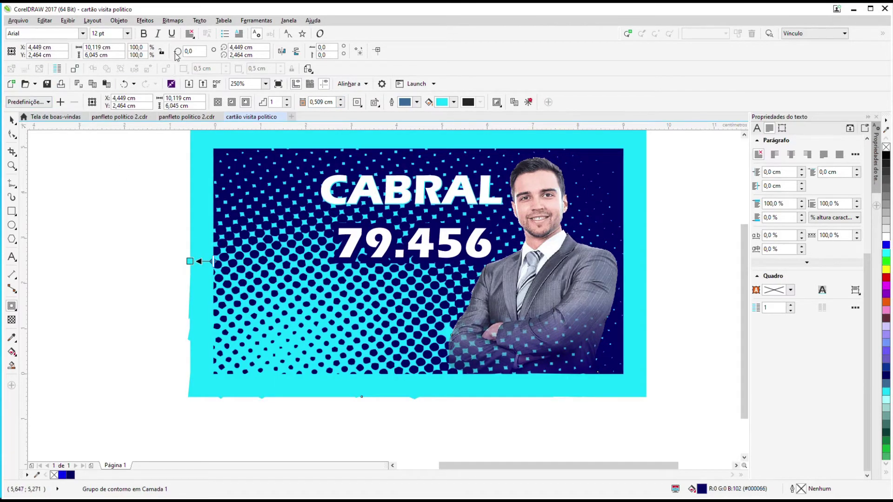
left_click(123, 84)
key("space")
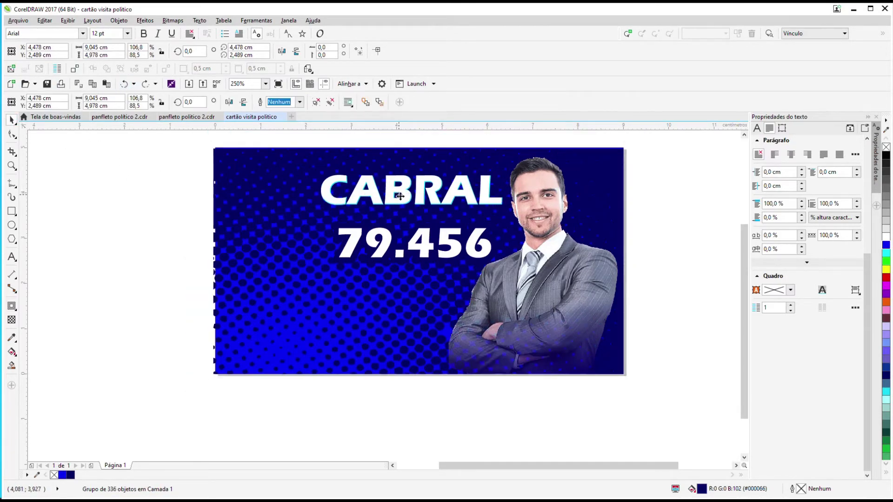
Try a 0.9 cm contour offset on the candidate's name
left_click(326, 196, "ctrl")
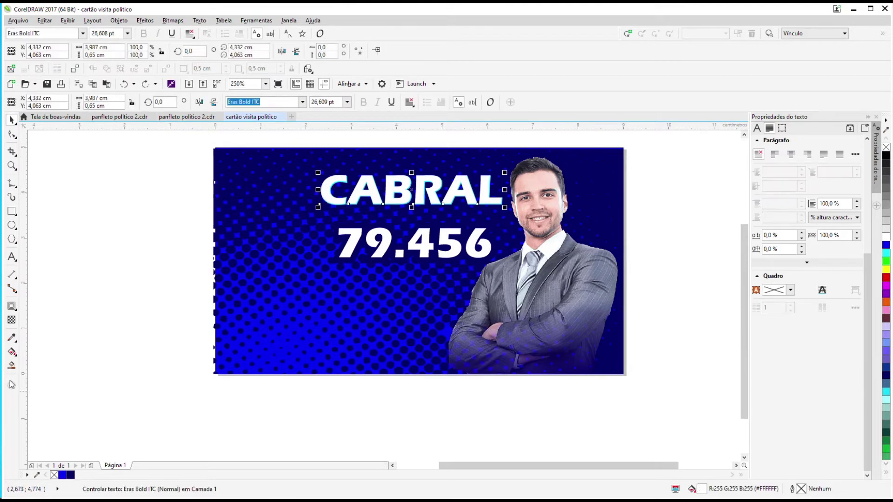
left_click(12, 307)
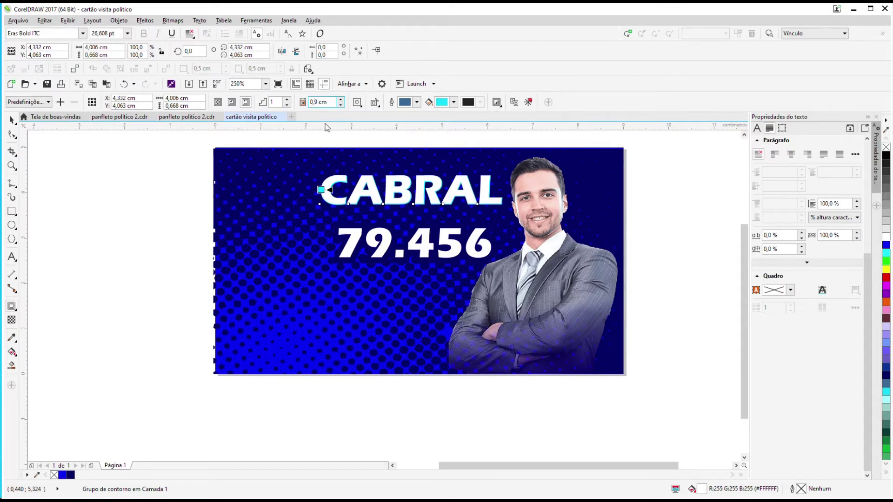
key("Return")
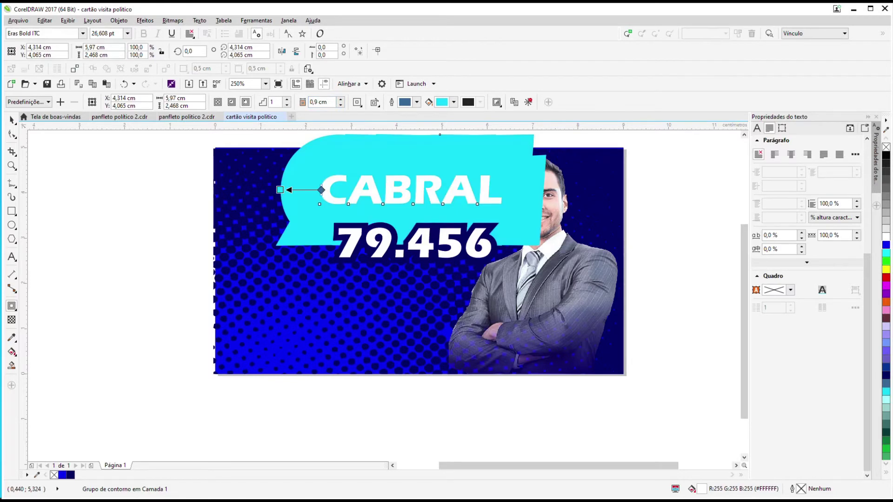
key("ctrl+z")
Recolour the candidate number dark navy blue (R0 G0 B102) with a white contour
left_click(417, 102)
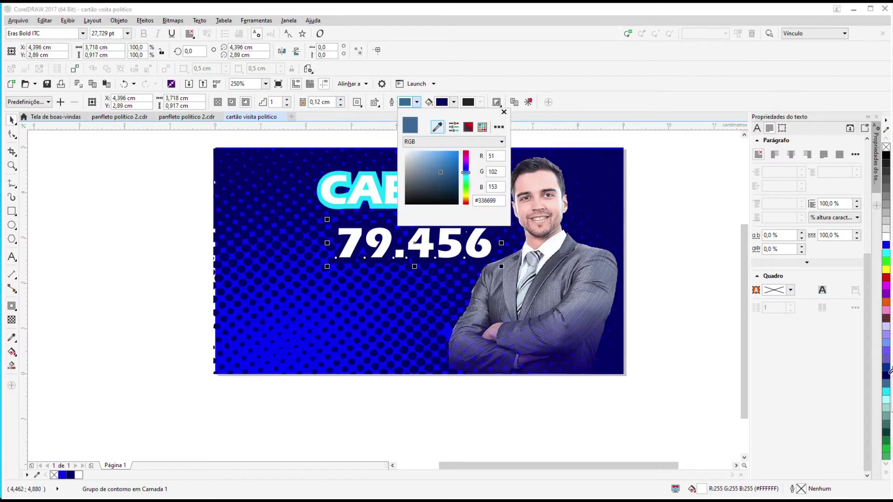
left_click(886, 376)
double_click(886, 376)
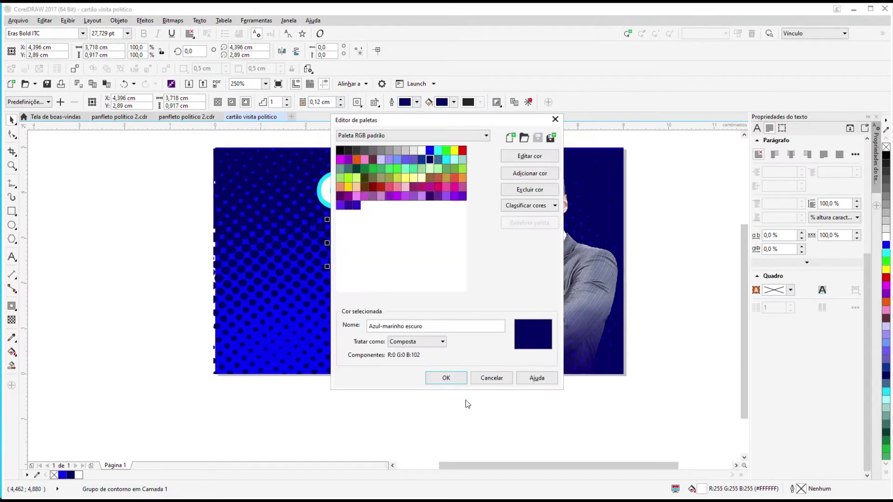
left_click(492, 376)
left_click(453, 102)
left_click(474, 127)
left_click(887, 237)
left_click(541, 112)
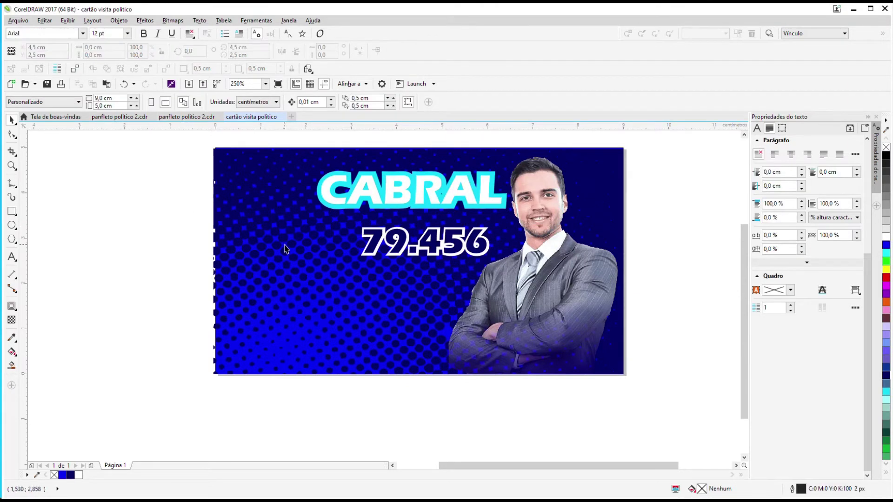
Narrow the halftone group to 9.0 cm so its left side lines up with the card edge
left_click(284, 245)
left_click_drag(212, 261, 215, 266)
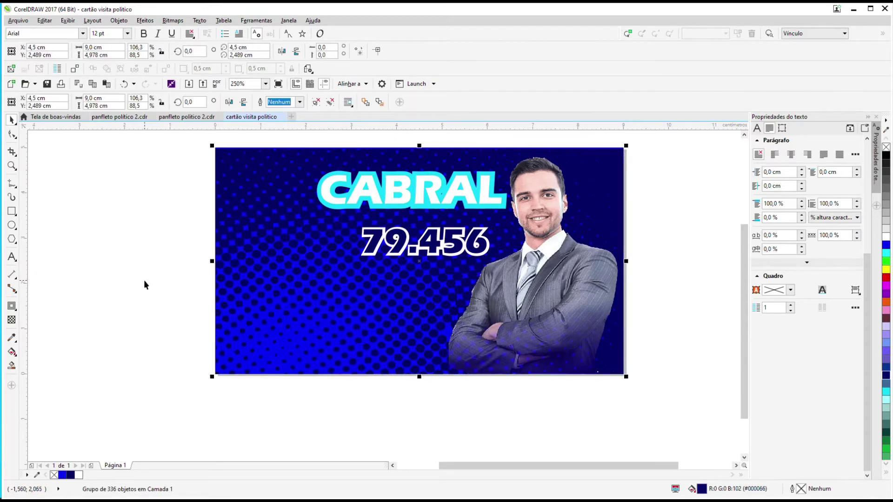
Copy the translucent cyan wave from the bottom of the flyer and paste it into the business card document
left_click(186, 117)
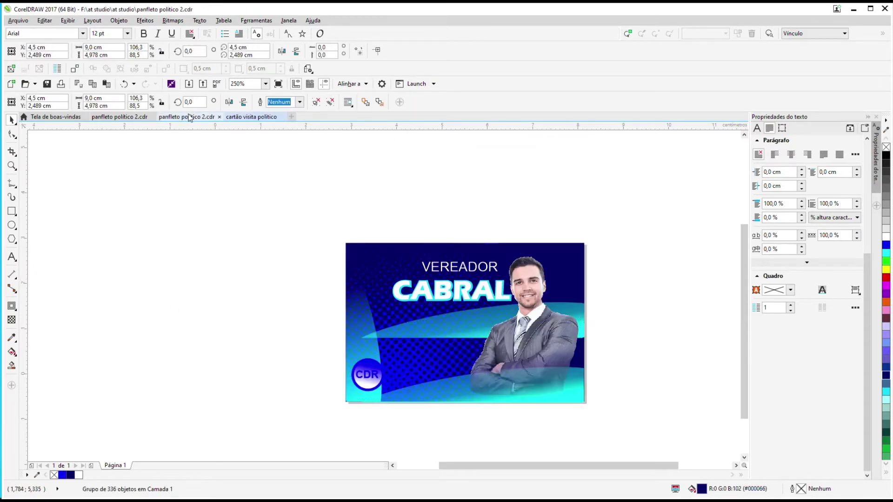
left_click(576, 372)
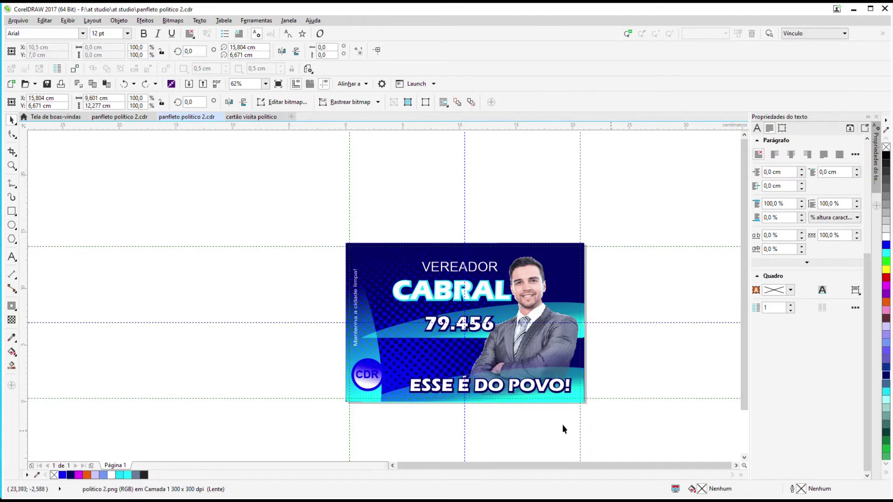
right_click(505, 399)
left_click(538, 234)
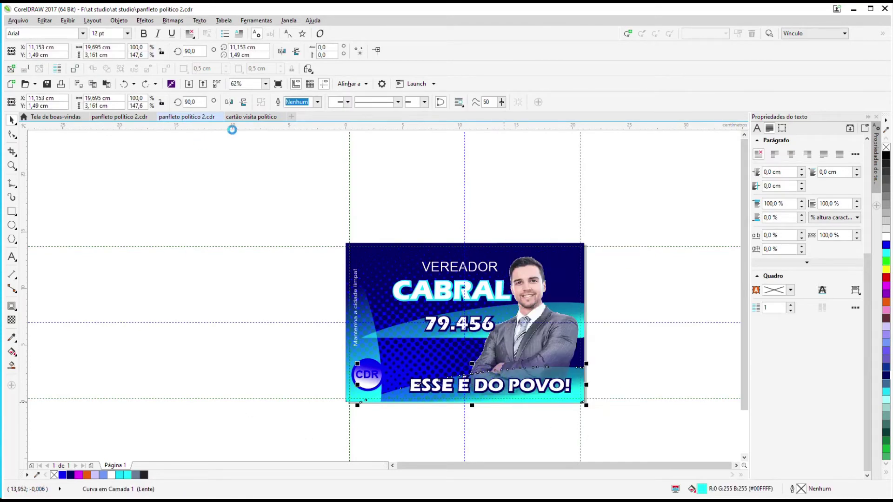
left_click(256, 117)
right_click(111, 297)
left_click(148, 359)
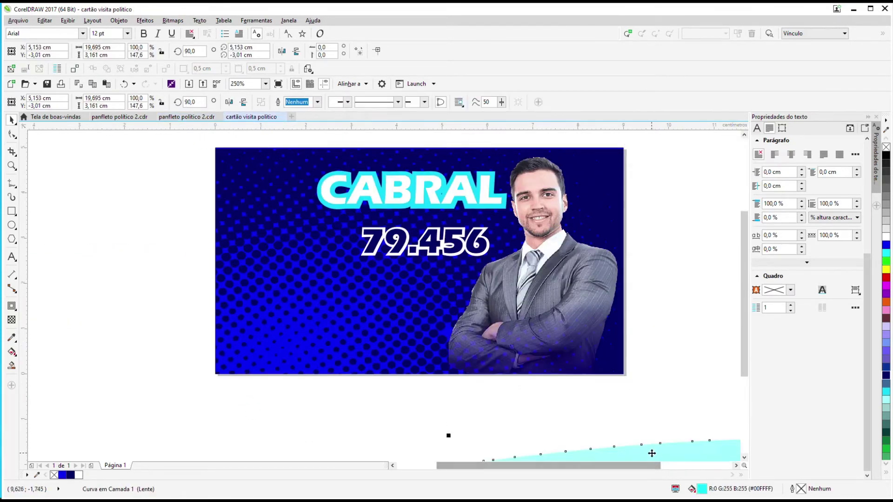
Scale the cyan wave to about 9.02 cm wide and fit it along the bottom of the card
left_click_drag(652, 453, 505, 289)
scroll(505, 287, "down", 2)
left_click_drag(570, 282, 487, 305)
left_click_drag(403, 319, 490, 304)
scroll(490, 303, "up", 1)
scroll(493, 257, "up", 6)
scroll(494, 257, "down", 6)
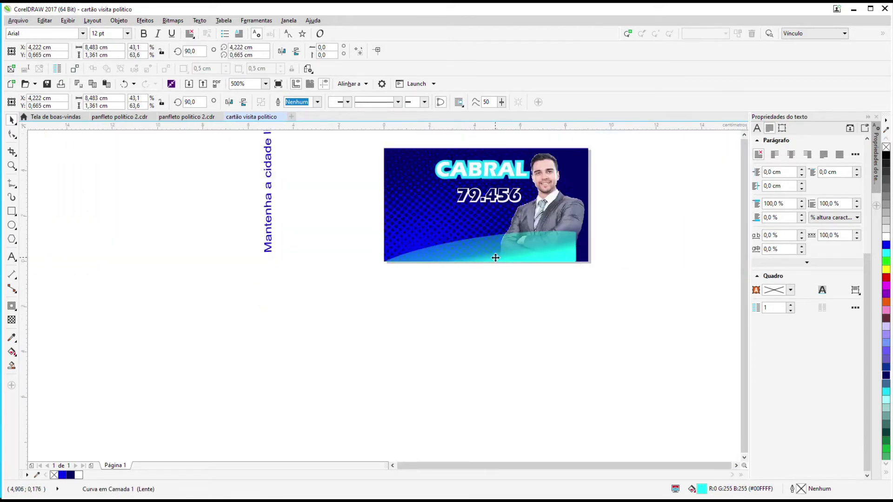
left_click_drag(580, 246, 588, 248)
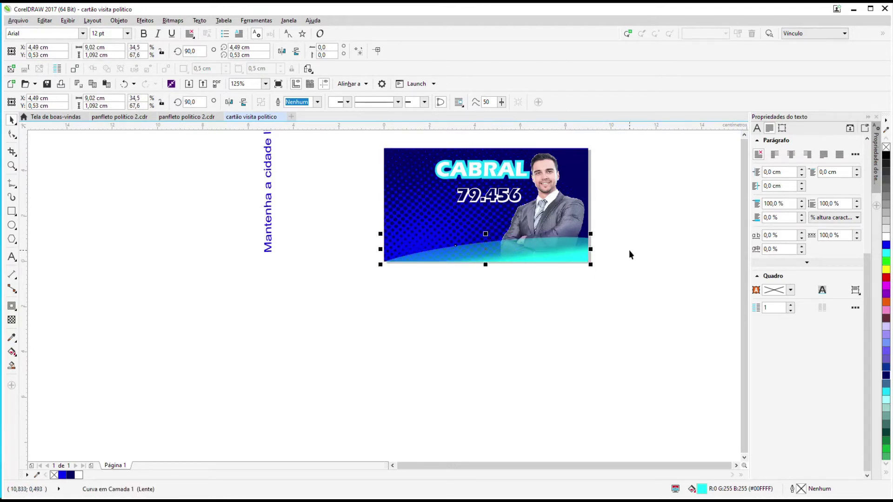
left_click(403, 349)
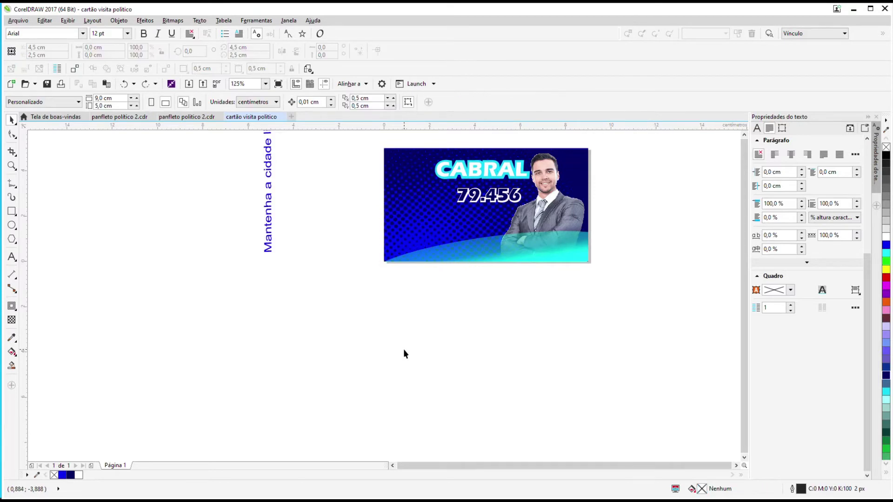
Copy the "ESSE É DO POVO!" slogan text without its contour from the flyer and paste it into the business card document
left_click(187, 117)
left_click(469, 384)
left_click(549, 414)
left_click(529, 389)
right_click(496, 389)
left_click(518, 249)
left_click(251, 117)
right_click(373, 309)
left_click(482, 342)
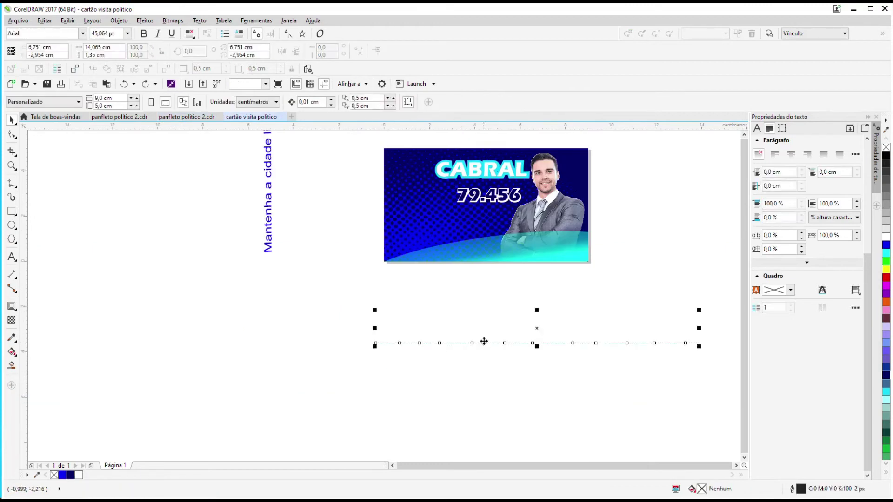
Try scaling the pasted slogan text over the card's cyan wave, and delete it
left_click_drag(539, 326, 521, 246)
left_click_drag(683, 227, 495, 246)
left_click_drag(427, 255, 506, 250)
left_click(518, 282)
left_click(514, 256)
key("Delete")
Copy the contoured "ESSE É DO POVO!" slogan onto the card's wave at about 5.76 × 0.64 cm with a 0.05 cm contour offset
left_click(207, 119)
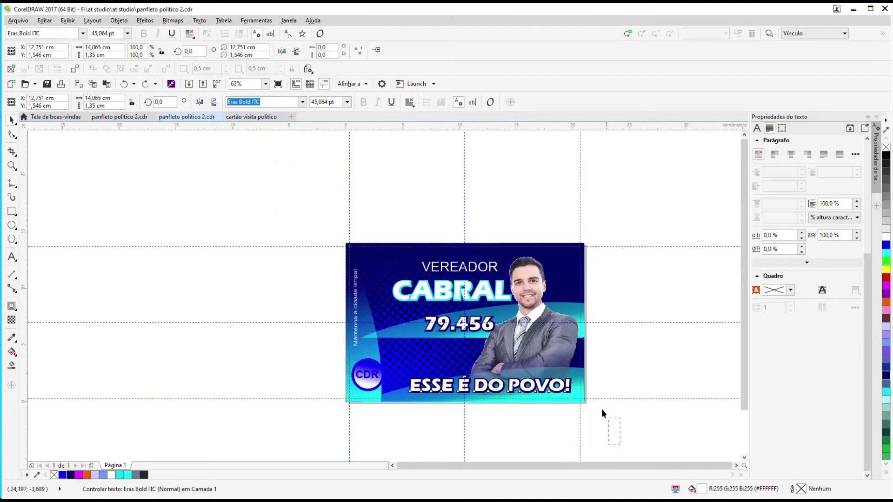
left_click(503, 387)
right_click(492, 385)
left_click(511, 296)
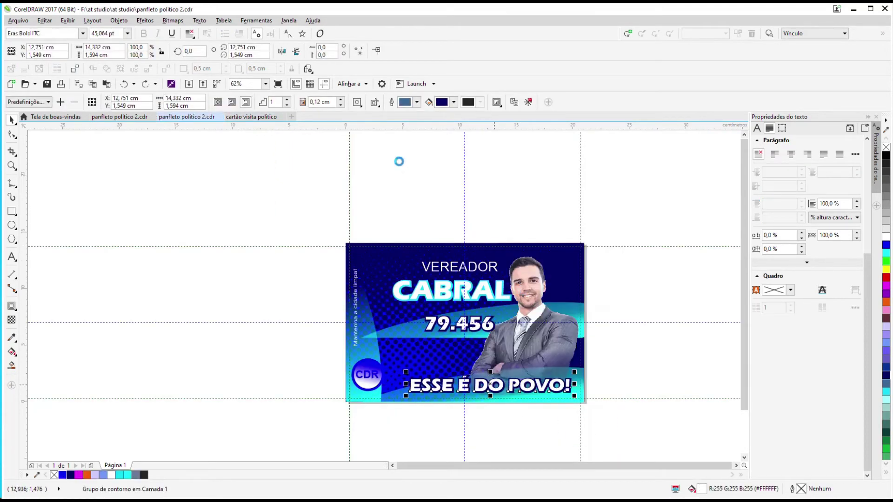
left_click(255, 117)
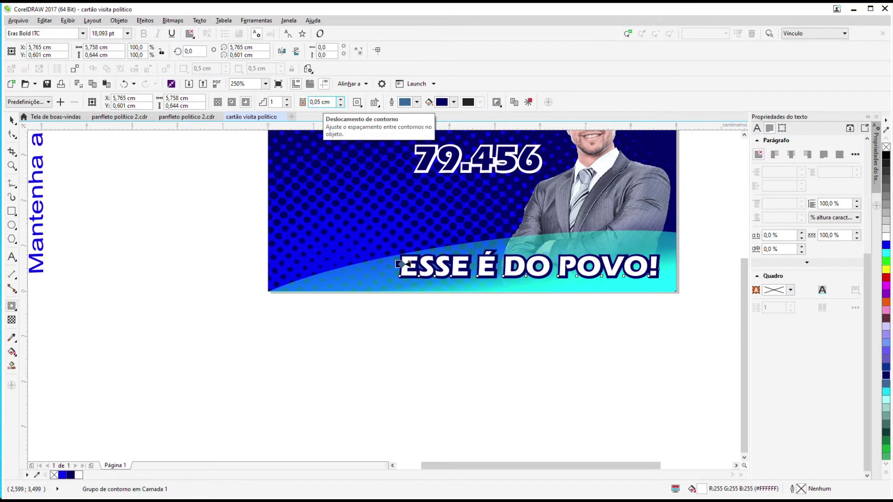
scroll(233, 284, "down", 2)
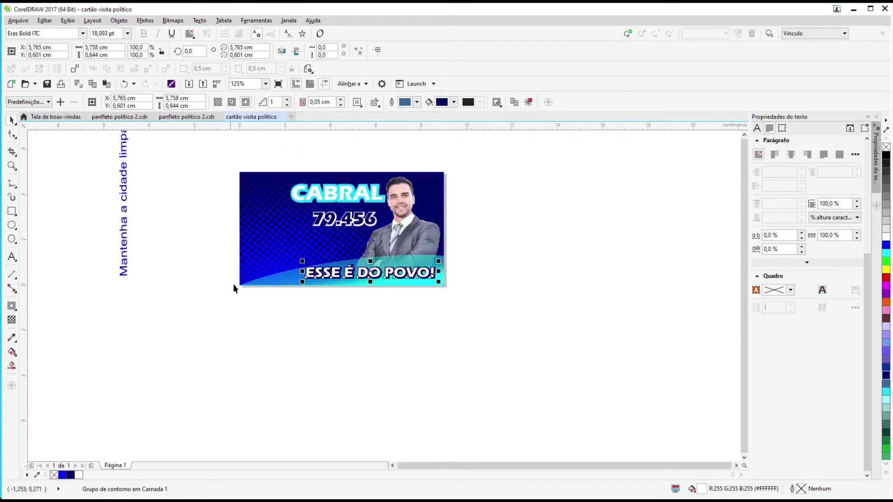
Scale the vertical "Mantenha a cidade limpa!" text to about 0.18 × 2.98 cm and place it along the card's left edge
left_click(126, 249)
left_click_drag(124, 201, 253, 235)
left_click_drag(259, 314, 254, 229)
left_click_drag(251, 191, 253, 227)
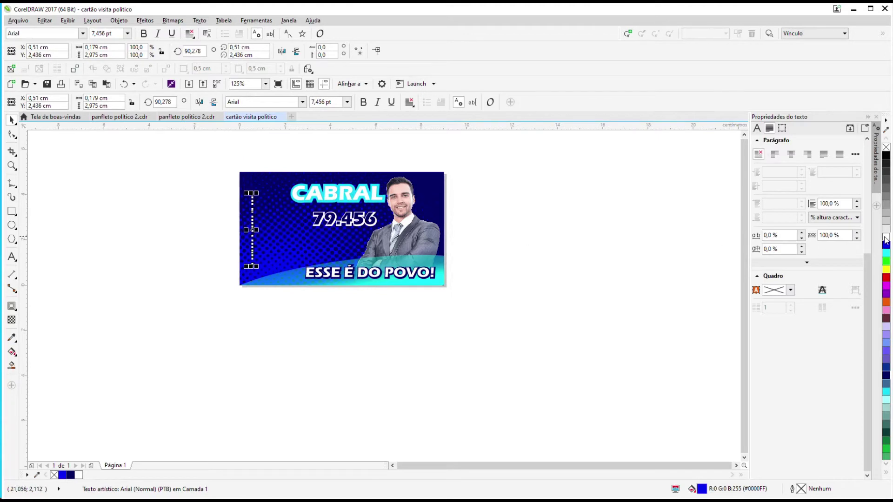
Fill the vertical "Mantenha a cidade limpa!" text with white and enlarge it slightly along the card's left edge
scroll(254, 203, "up", 2)
left_click_drag(258, 189, 257, 166)
left_click(163, 319)
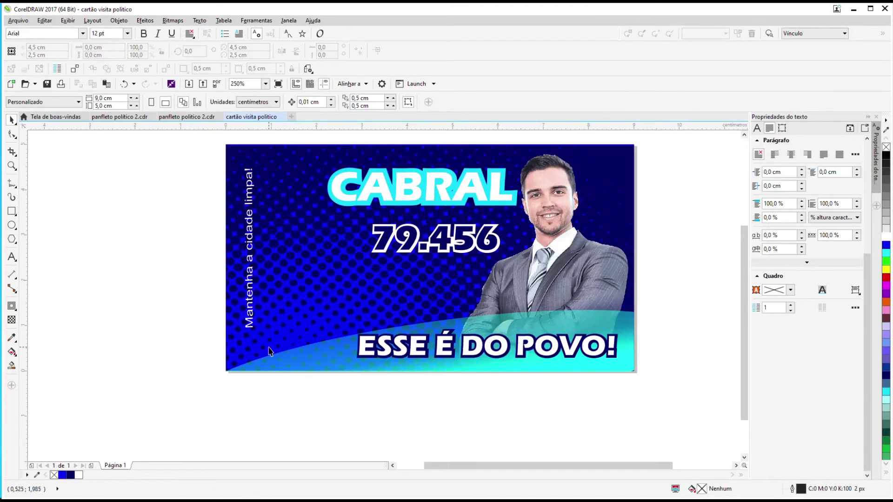
Move the "79.456" number and the contoured "CABRAL" name slightly lower on the business card
left_click_drag(490, 236, 490, 253)
left_click_drag(436, 197, 437, 210)
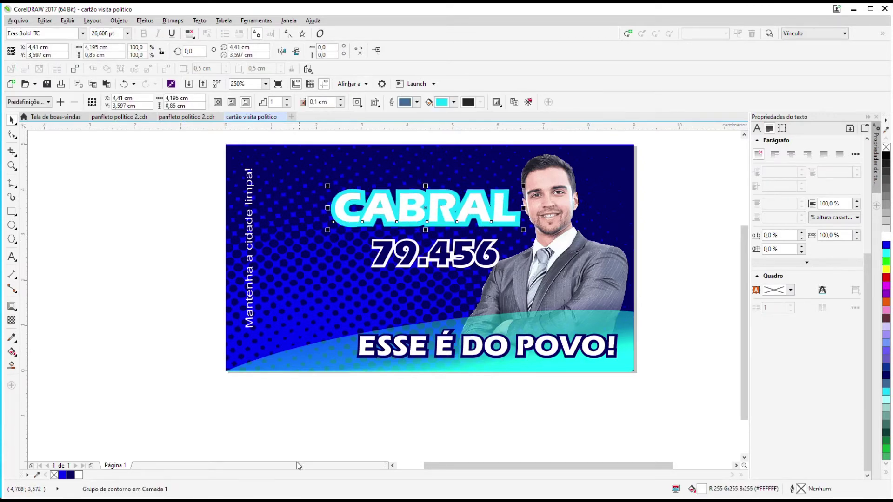
left_click(186, 116)
left_click(459, 268)
right_click(459, 268)
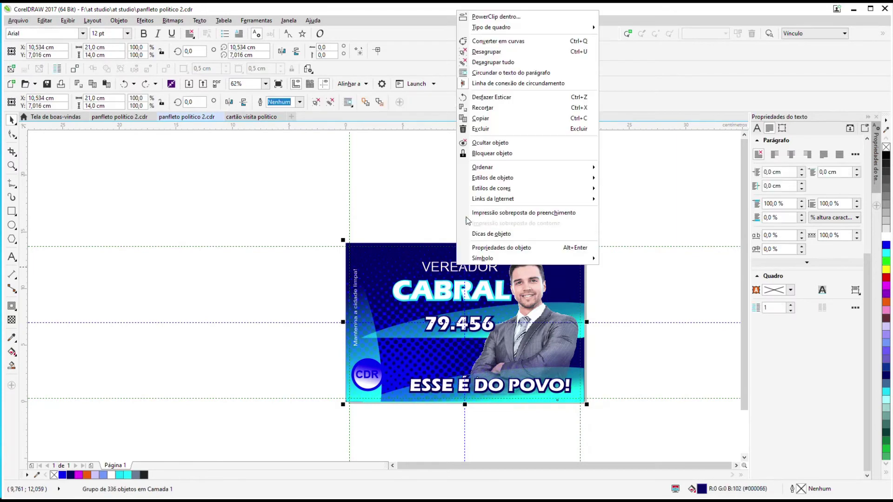
left_click(483, 111)
left_click(259, 118)
right_click(160, 187)
left_click(191, 256)
scroll(412, 283, "up", 4)
scroll(412, 283, "down", 2)
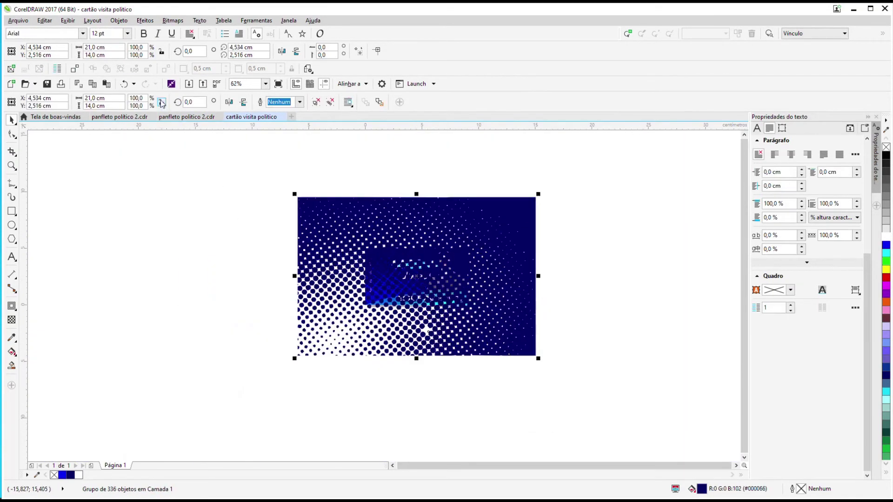
left_click(124, 83)
Copy the "VEREADOR" text above the candidate's name on the flyer panfleto politico 2.cdr
left_click(204, 117)
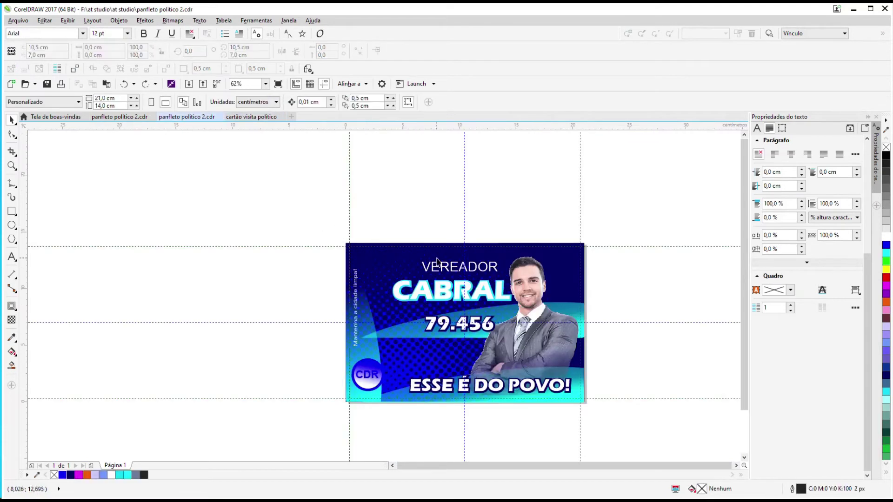
scroll(482, 268, "up", 2)
left_click(486, 279)
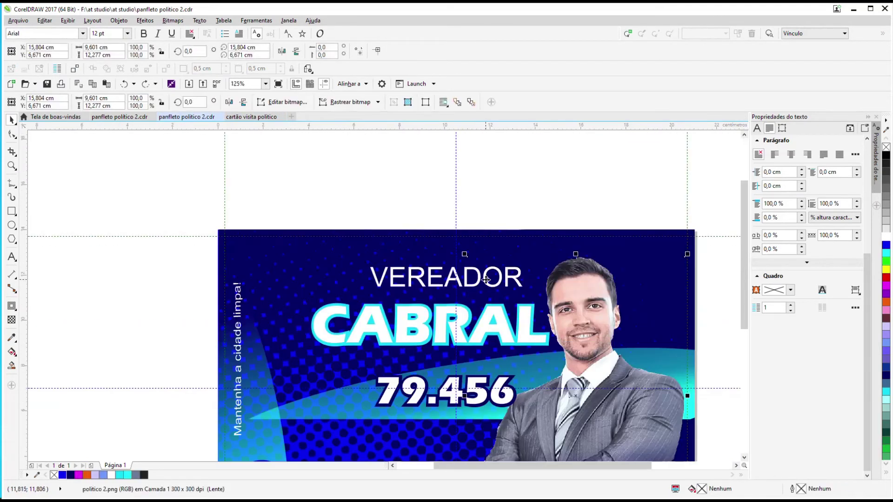
left_click(460, 284)
right_click(448, 277)
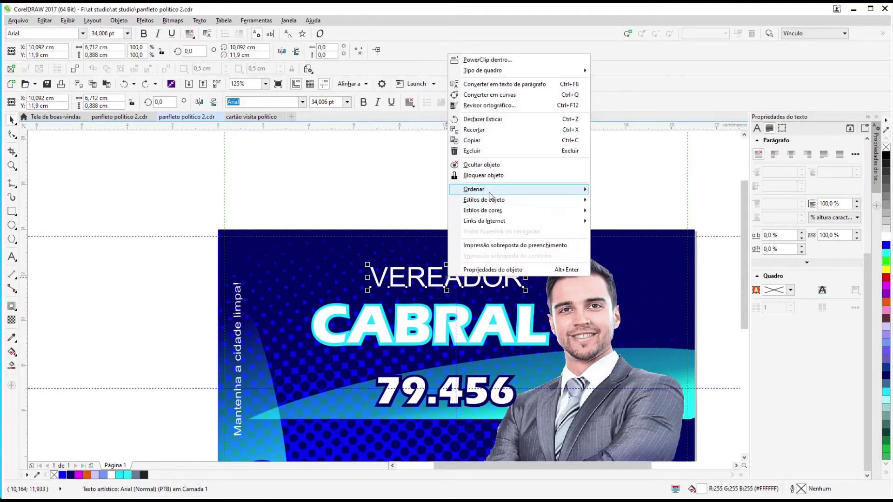
left_click(478, 140)
Paste the "VEREADOR" text into the business card and scale it down above the "CABRAL" name
left_click(251, 116)
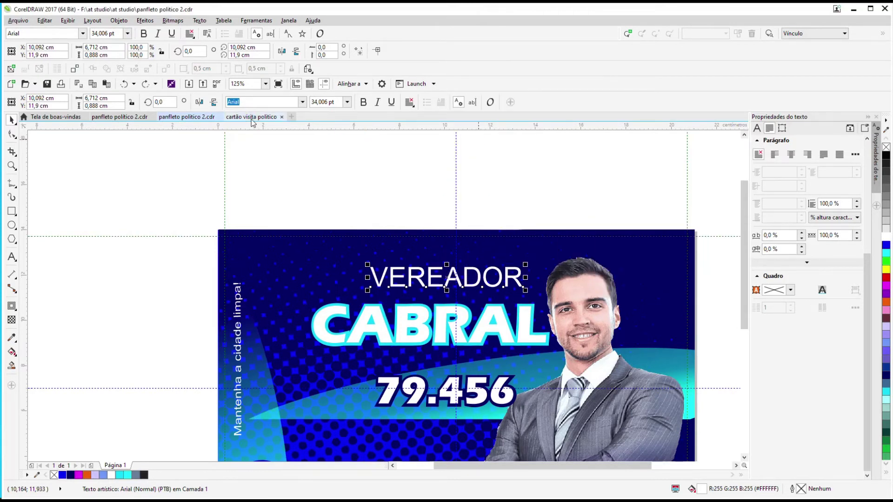
right_click(374, 240)
left_click(406, 302)
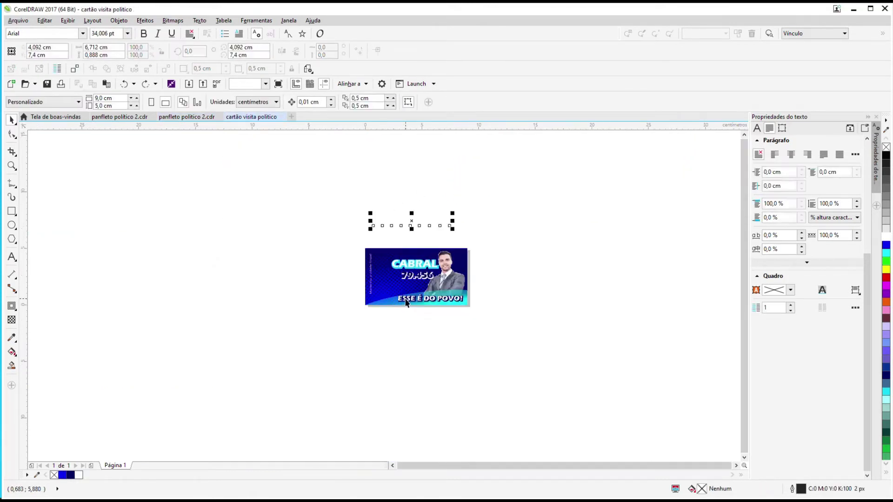
left_click_drag(412, 219, 420, 249)
scroll(419, 249, "up", 4)
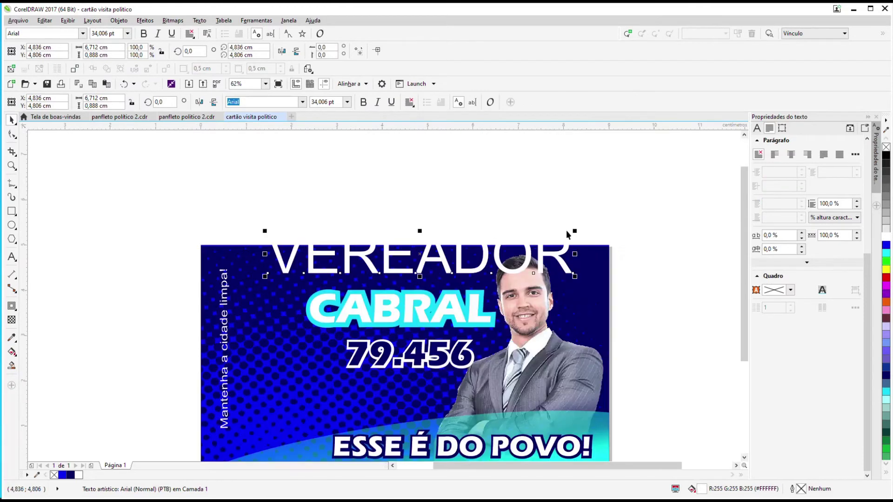
left_click_drag(574, 230, 382, 282)
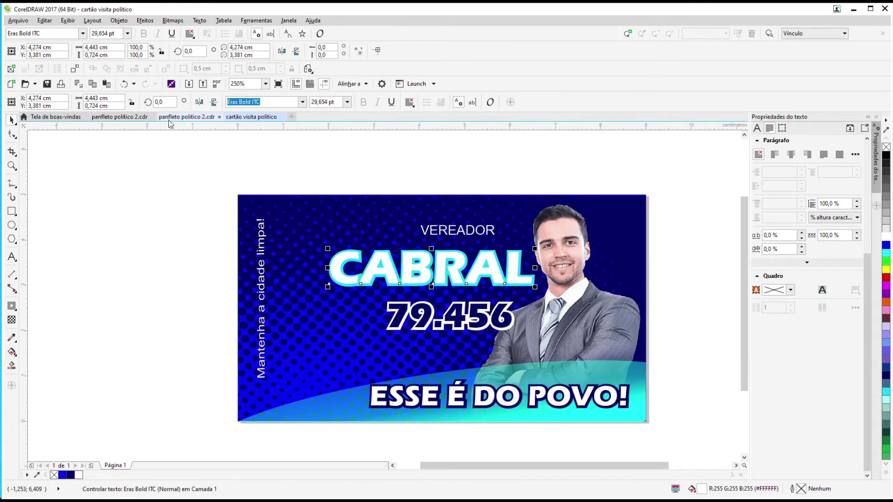
Group the three objects of the flyer's round CDR logo and copy the group into the business card
left_click(169, 119)
scroll(308, 297, "down", 2)
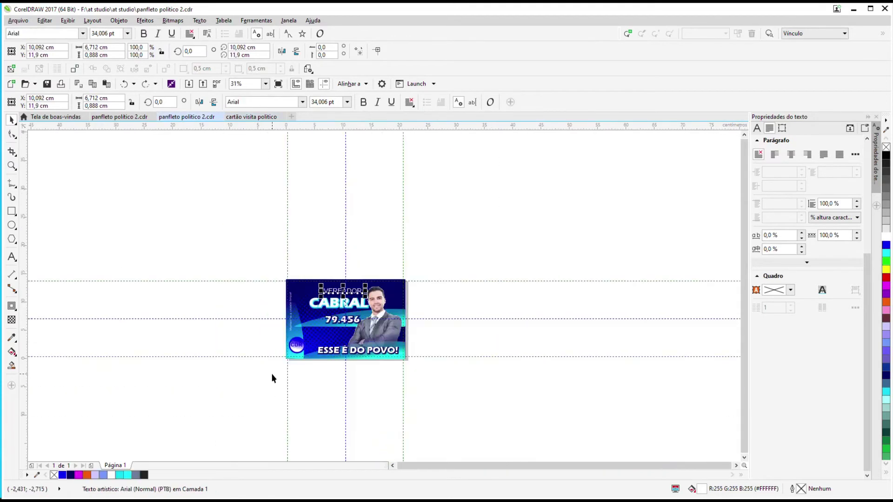
scroll(273, 375, "up", 1)
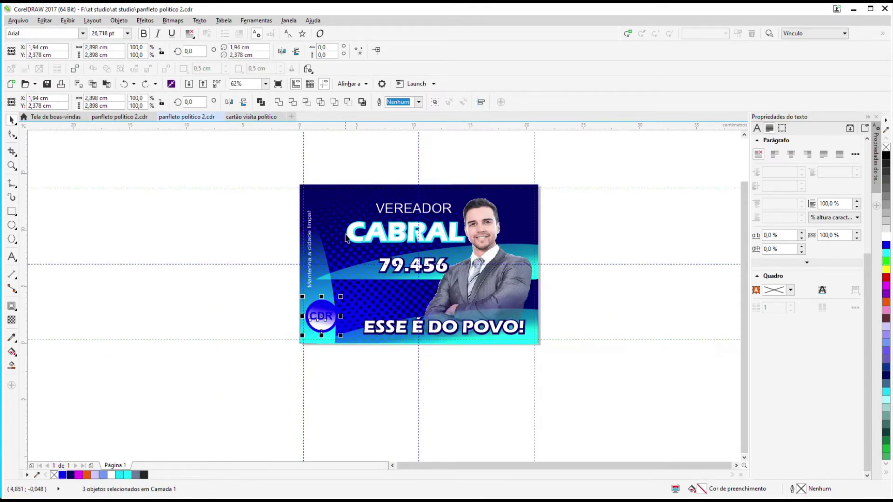
right_click(328, 318)
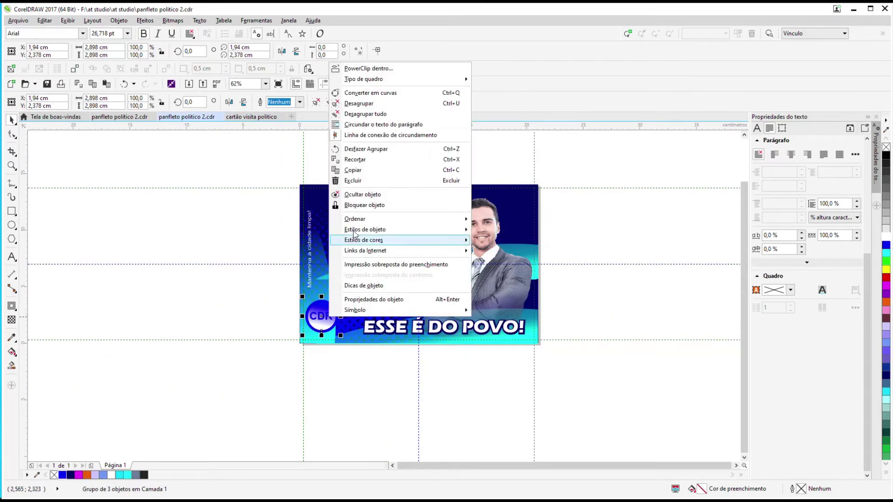
left_click(352, 156)
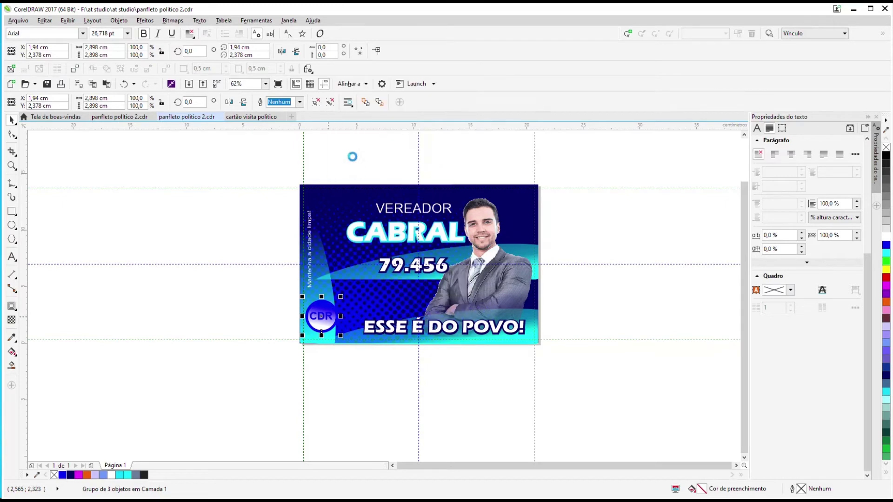
left_click(262, 118)
right_click(147, 333)
left_click(179, 395)
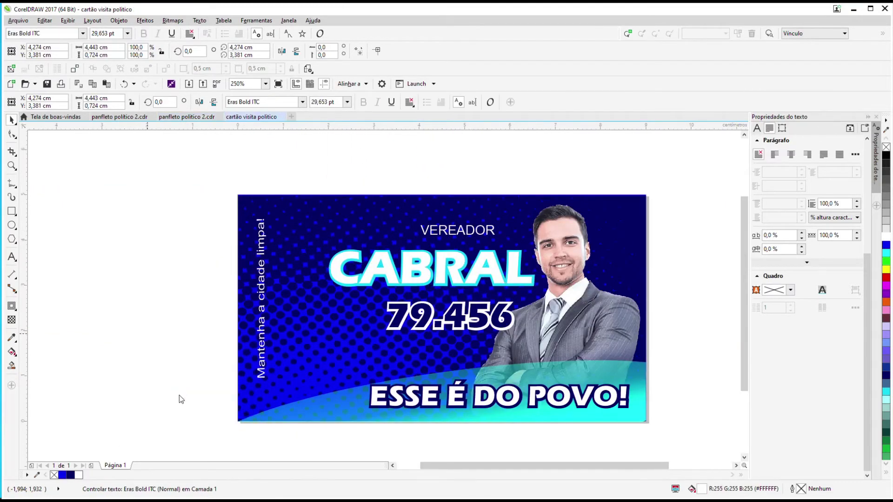
Scale the CDR logo to about 1.01 × 1.01 cm and place it on the card's wave, beside the slogan
left_click_drag(63, 457, 321, 307)
left_click_drag(381, 298, 305, 385)
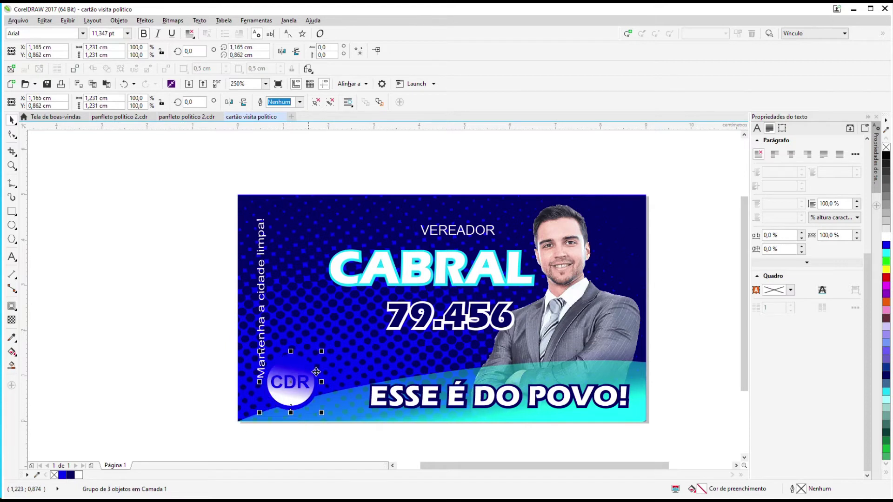
left_click_drag(325, 351, 305, 390)
left_click(165, 381)
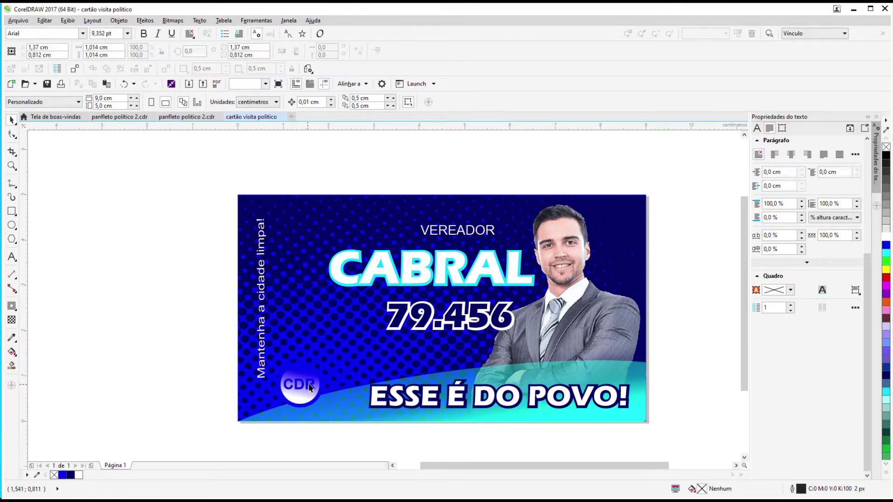
left_click_drag(311, 384, 320, 391)
left_click(171, 368)
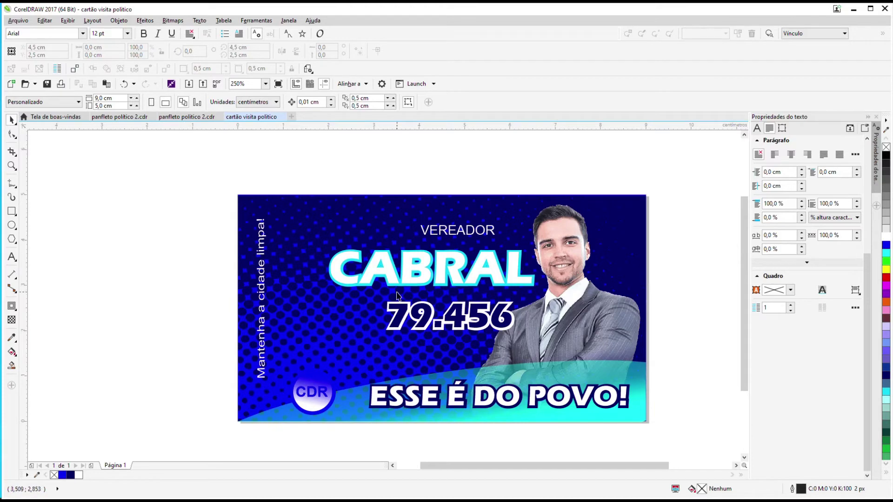
Review the business card layout and compare it with the flyer
scroll(407, 290, "down", 3)
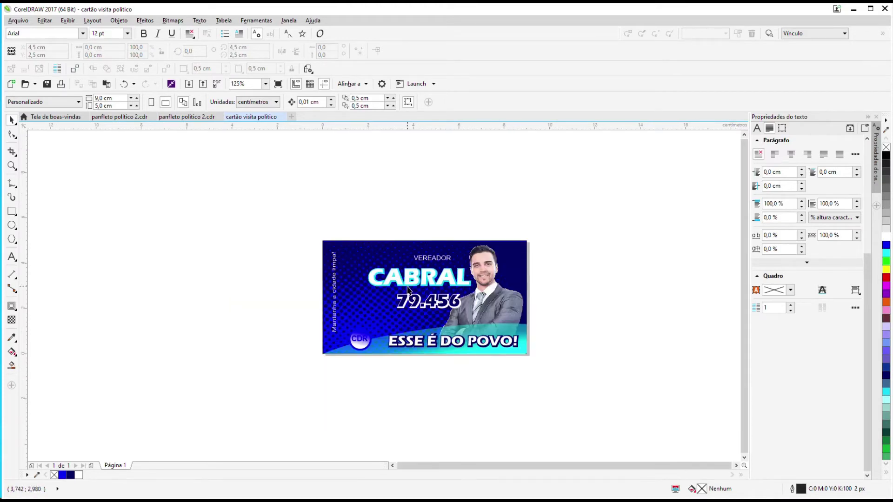
left_click(186, 118)
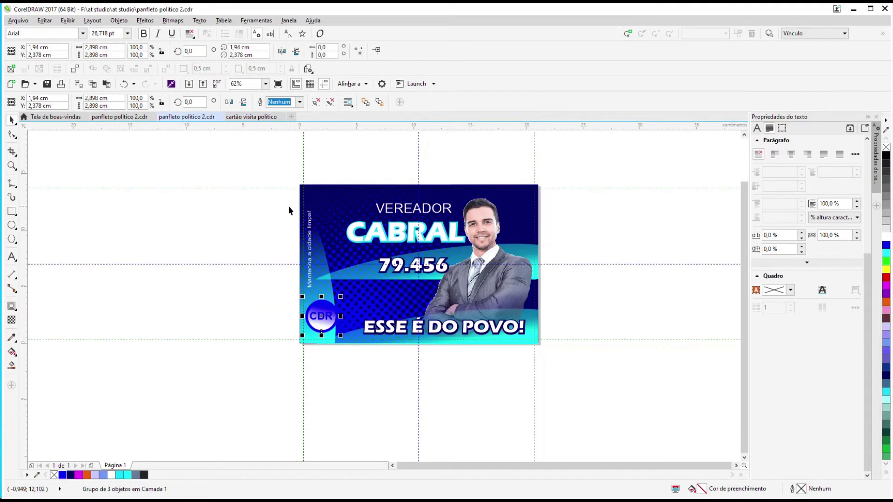
left_click(250, 119)
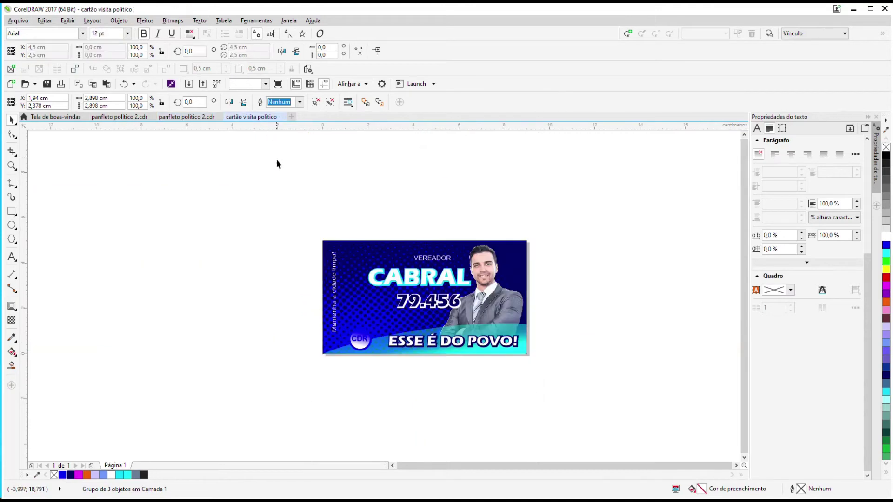
scroll(278, 262, "up", 3)
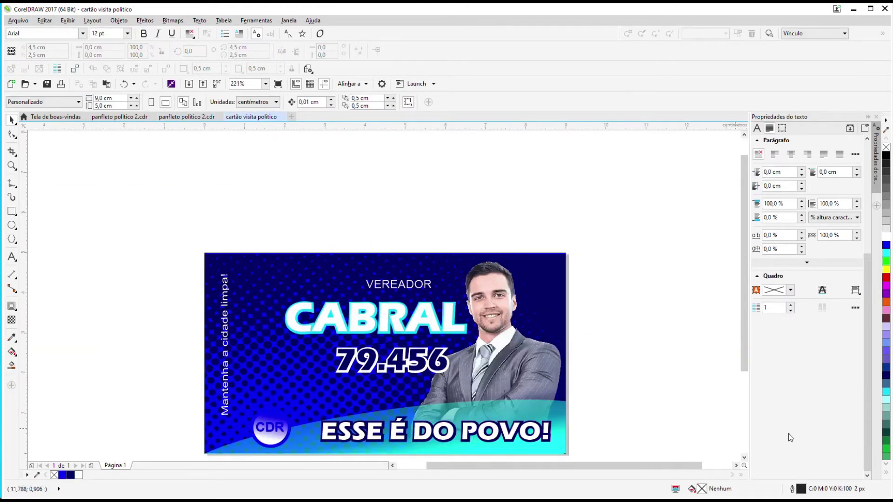
left_click(744, 458)
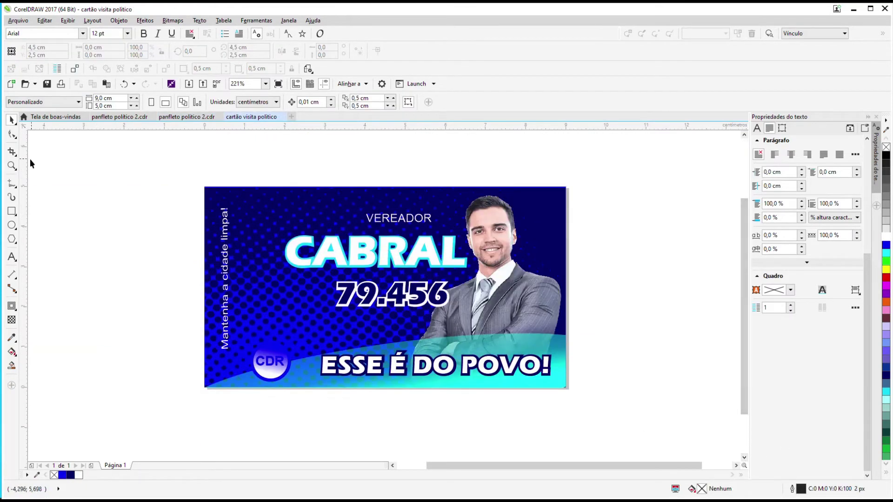
key("z")
left_click_drag(191, 393, 578, 182)
key("F3")
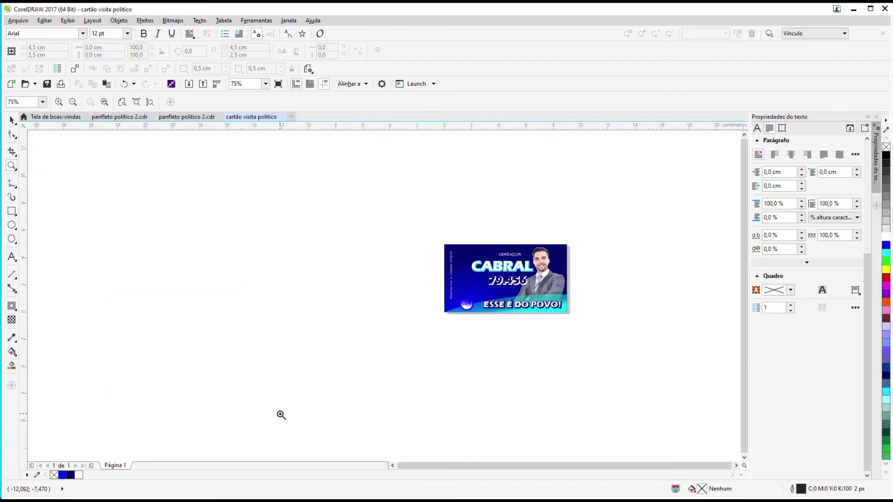
Create a new document named "adesivo politico", 10 cm wide and 15 cm high
left_click(22, 21)
left_click(29, 35)
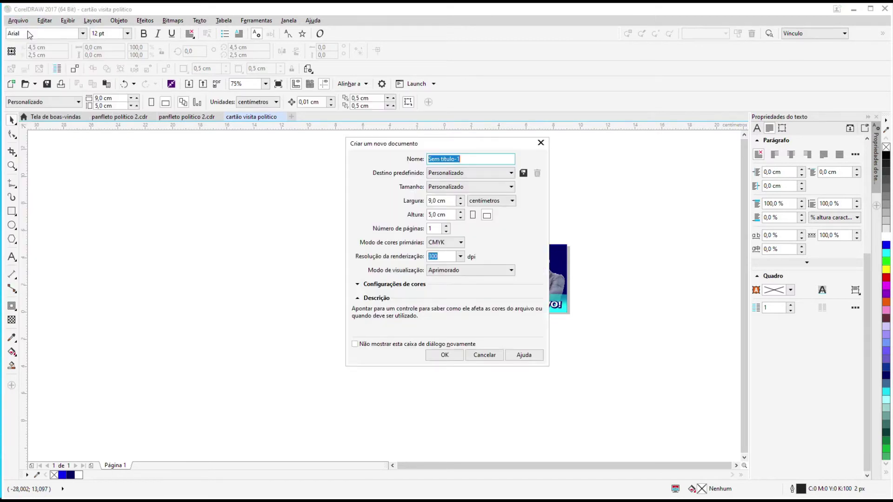
type("adesivo politico")
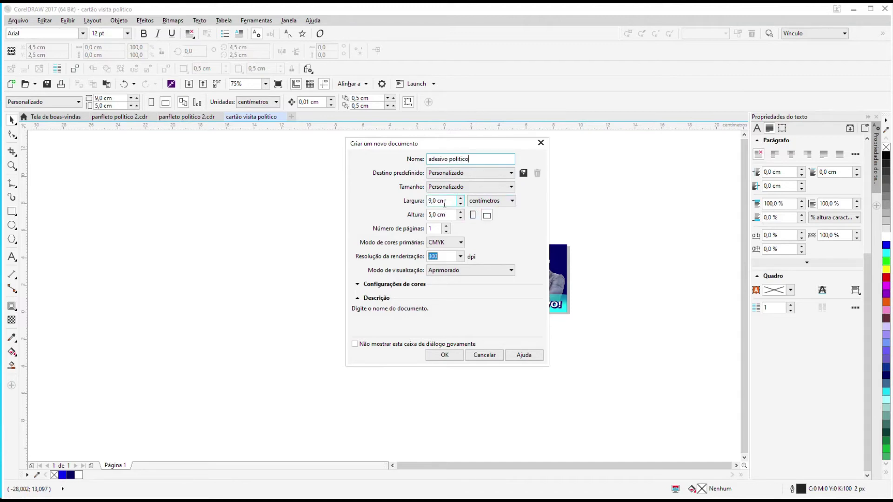
double_click(443, 200)
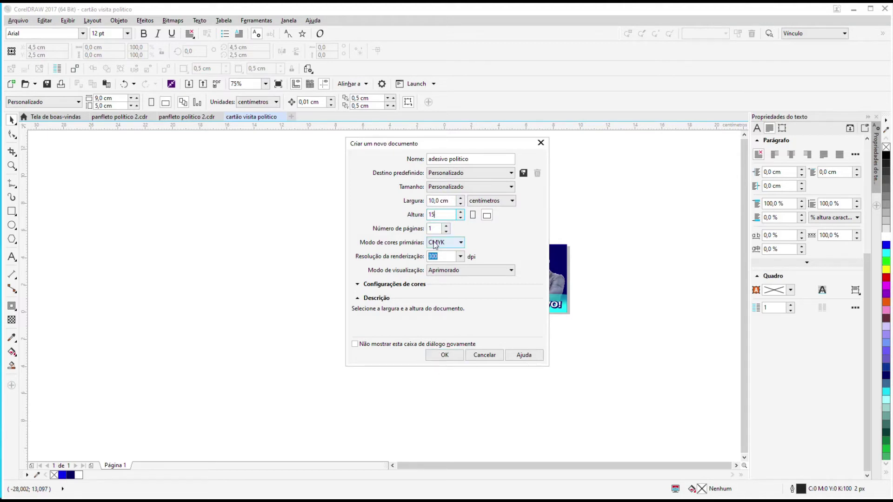
left_click(445, 354)
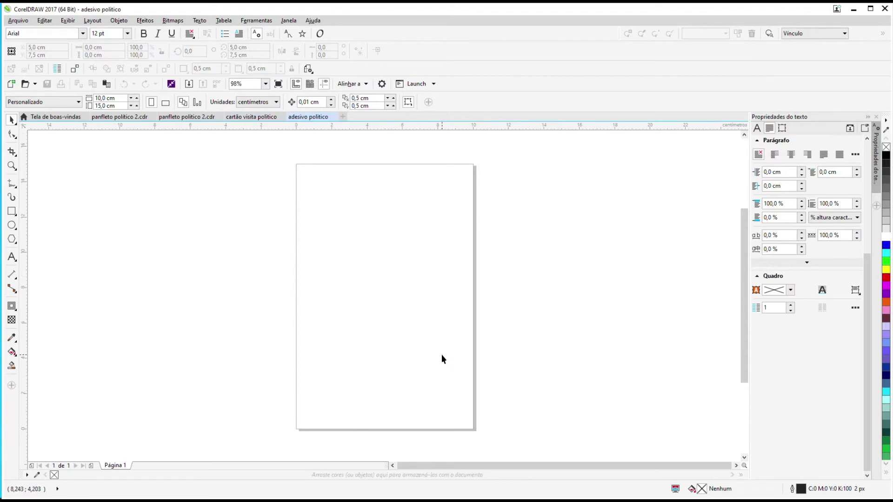
Draw a circle about 9.74 cm in diameter across the upper part of the sticker page
left_click(11, 225)
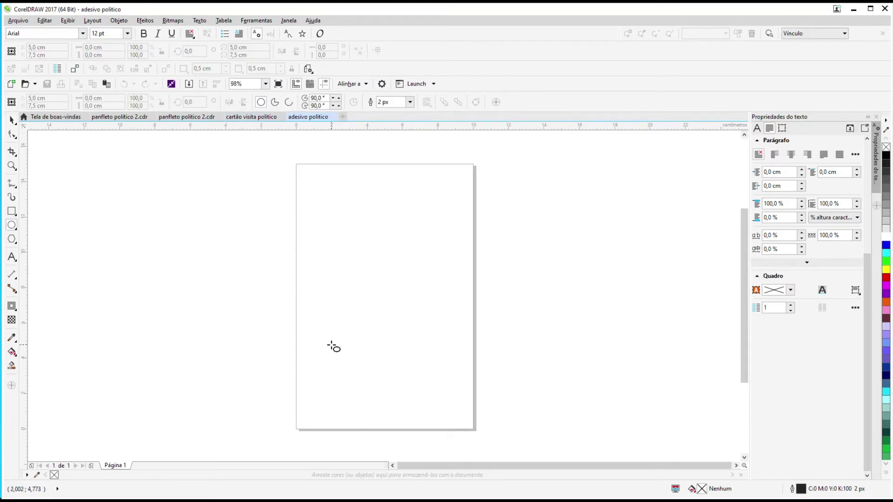
left_click_drag(301, 358, 471, 190)
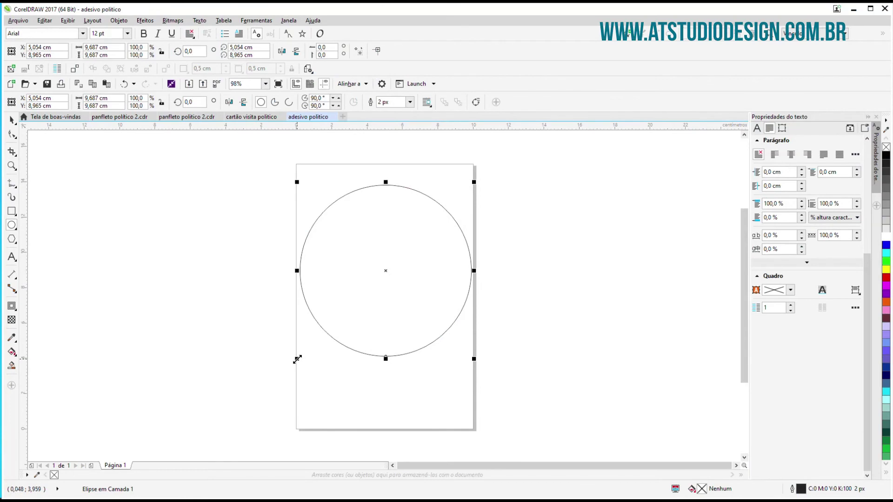
left_click_drag(296, 359, 296, 360)
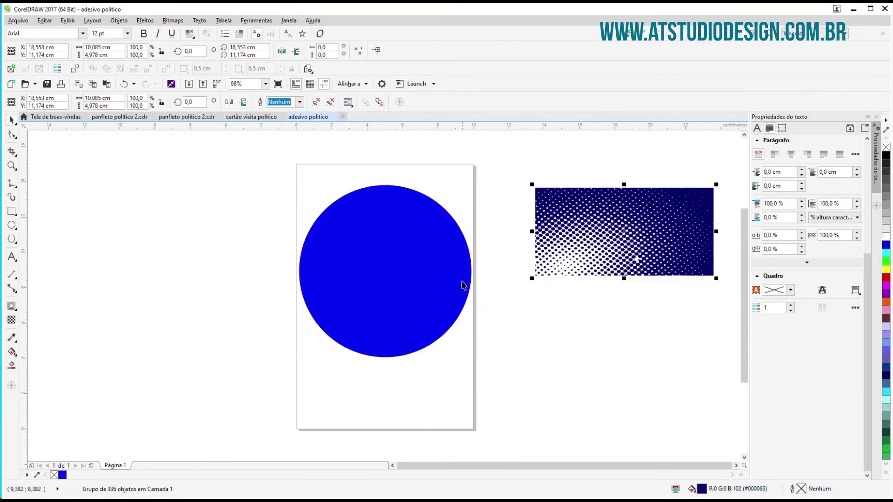
Apply a linear transparency to the blue circle, running from opaque at its top edge to transparent at its bottom edge
left_click(375, 245)
left_click(11, 320)
left_click_drag(383, 310, 393, 207)
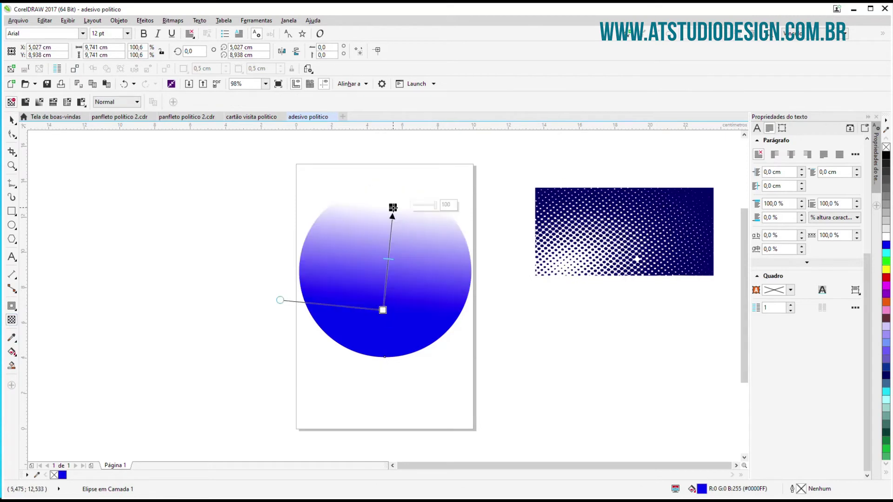
left_click_drag(383, 309, 463, 244)
left_click_drag(392, 208, 293, 299)
left_click_drag(463, 244, 388, 164)
left_click_drag(293, 299, 367, 383)
left_click_drag(388, 163, 369, 191)
left_click_drag(372, 387, 374, 364)
Move the halftone dot group over the circle's upper part and stretch it to about 10.09 × 6.16 cm
left_click(12, 120)
double_click(618, 231)
left_click_drag(624, 231, 400, 237)
left_click(503, 219)
left_click_drag(600, 209, 449, 244)
left_click_drag(487, 257, 434, 225)
left_click_drag(383, 185, 383, 177)
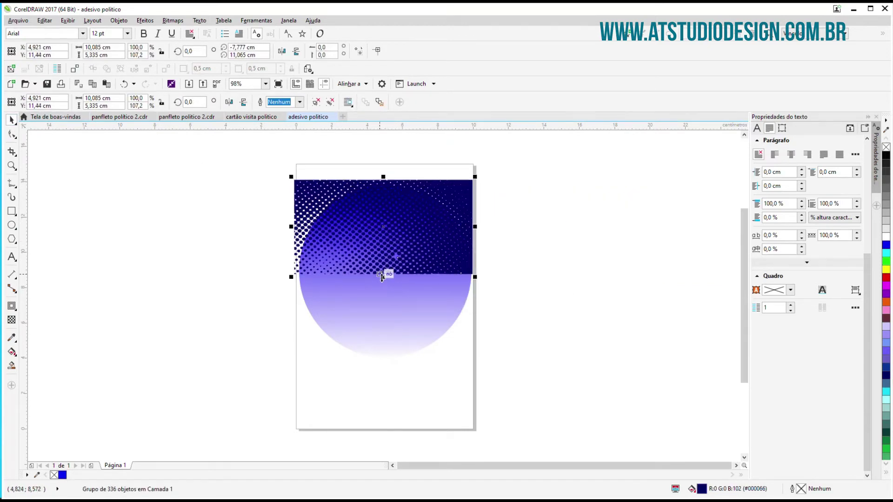
left_click_drag(383, 277, 383, 292)
Place the halftone dot group inside the circle as a PowerClip
left_click(119, 20)
mouse_move(135, 109)
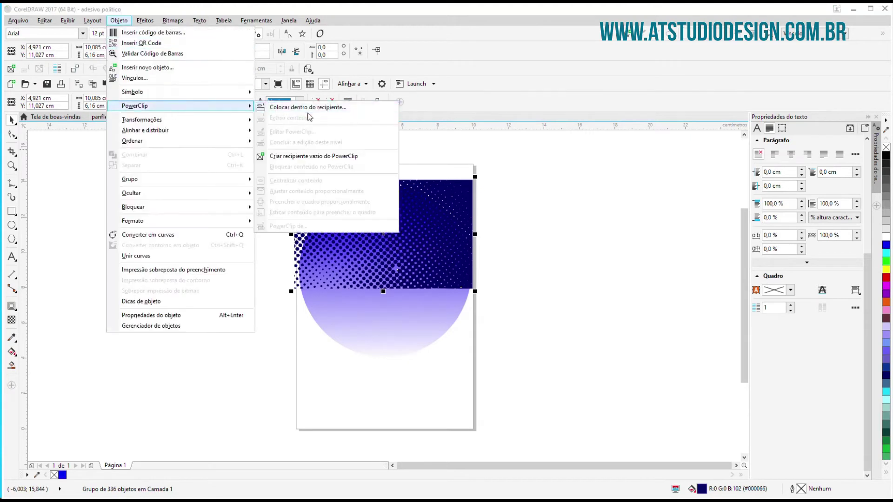
left_click(308, 108)
left_click(365, 313)
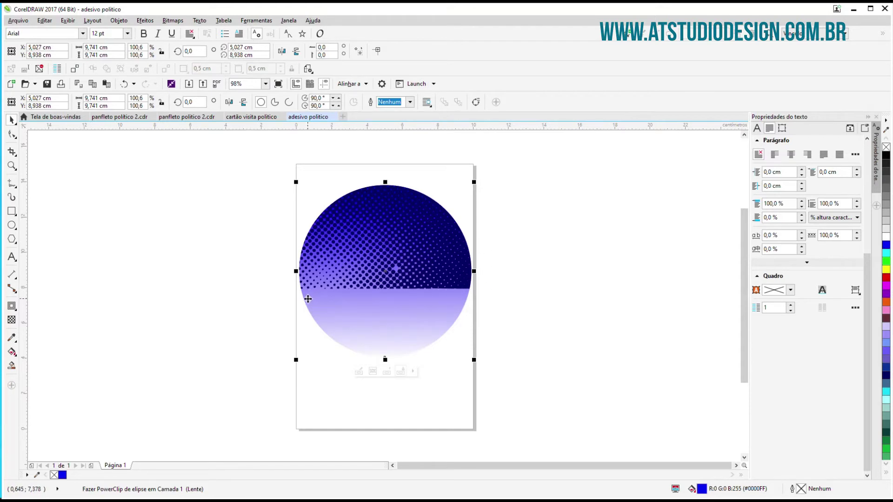
left_click(17, 189)
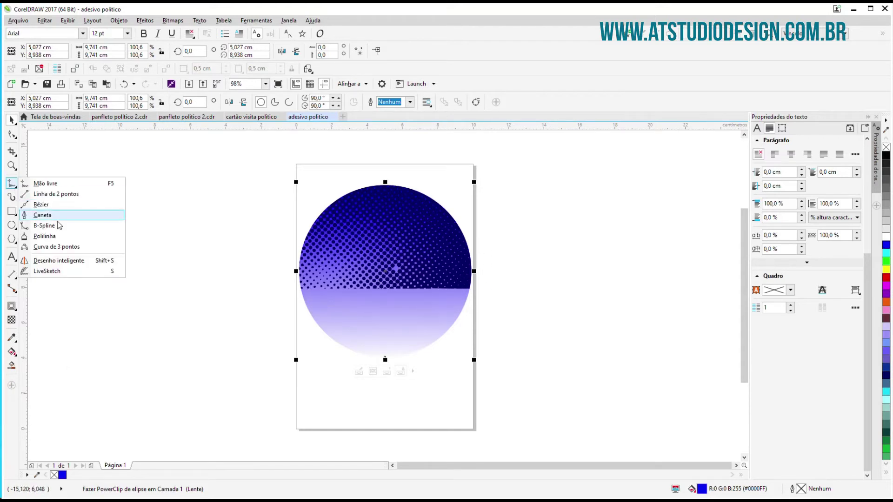
left_click(55, 216)
left_click(300, 290)
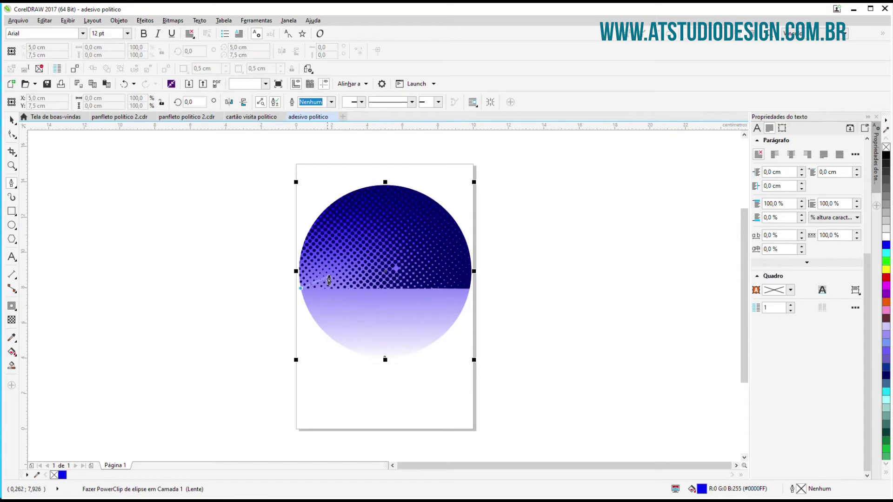
left_click_drag(343, 285, 434, 253)
key("Delete")
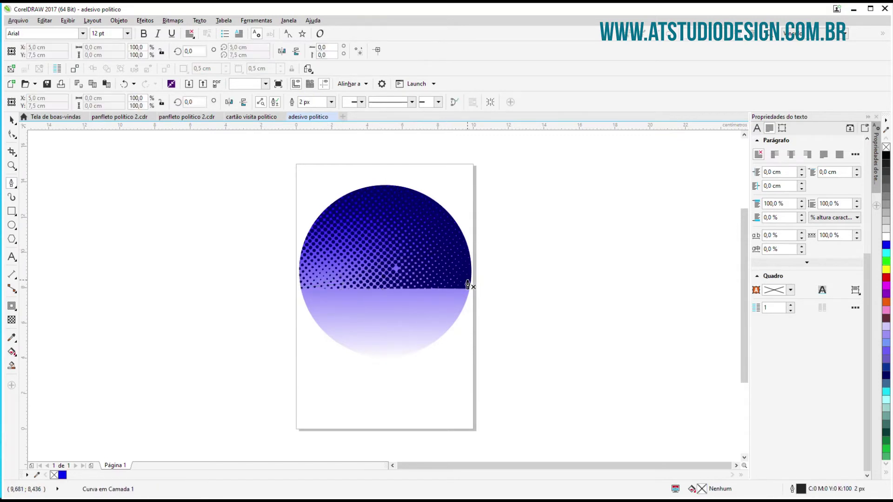
Draw a Bézier wave about 12.2 × 1.65 cm across the circle's middle, from its left edge to beyond its right edge
left_click(16, 186)
left_click(46, 205)
left_click(300, 288)
mouse_move(330, 265)
left_mouse_down()
mouse_move(356, 255)
mouse_move(407, 275)
left_mouse_up()
left_click(485, 290)
left_click(517, 283)
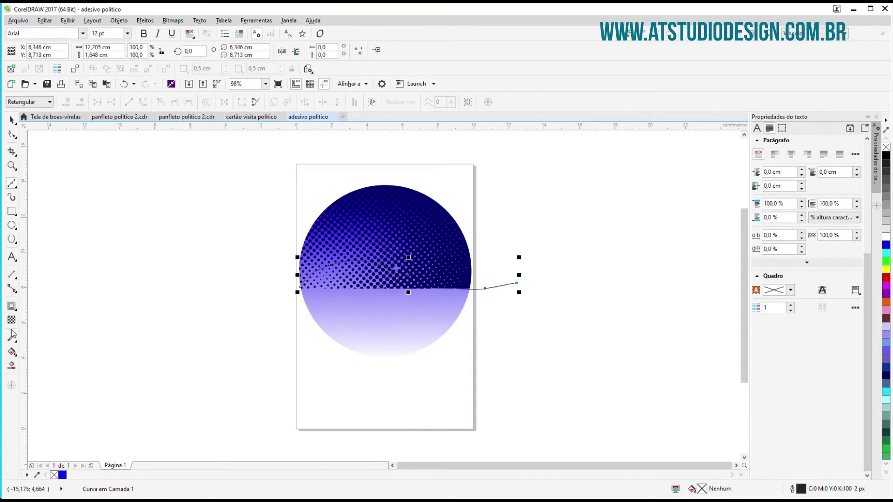
Create a smart-filled shape from the circle area below the wave and colour it blue (R0 G0 B255)
left_click(11, 365)
left_click(385, 347)
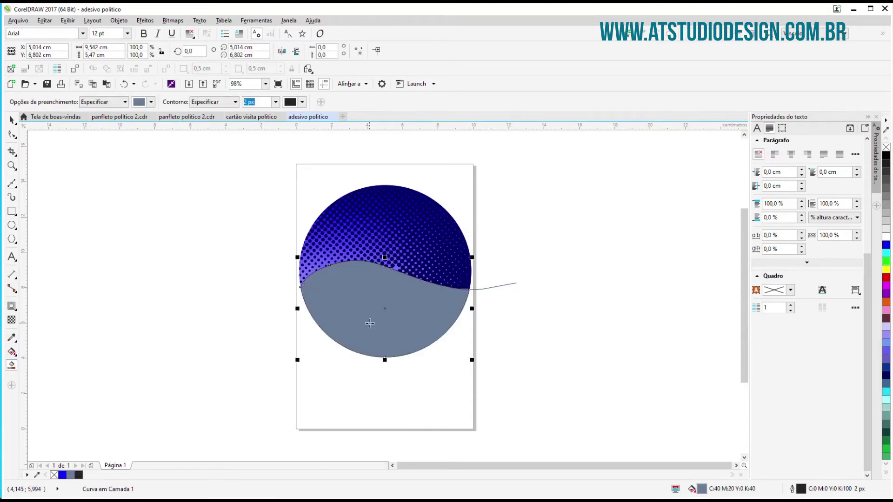
left_click(887, 248)
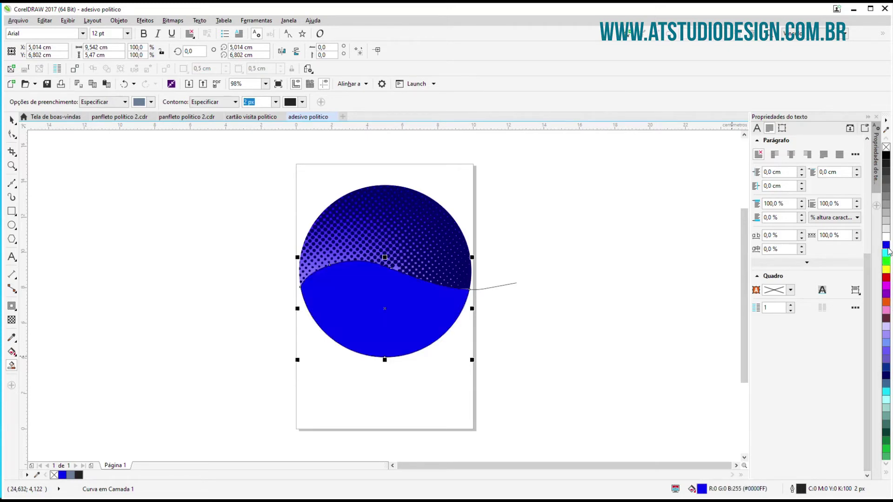
Delete the wave guide line that extends past the circle's right edge
left_click(496, 286)
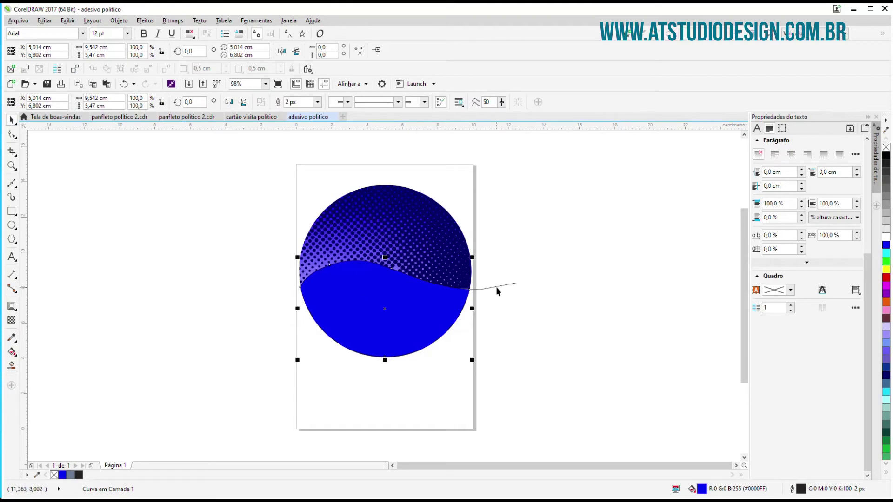
left_click_drag(497, 287, 504, 328)
key("Delete")
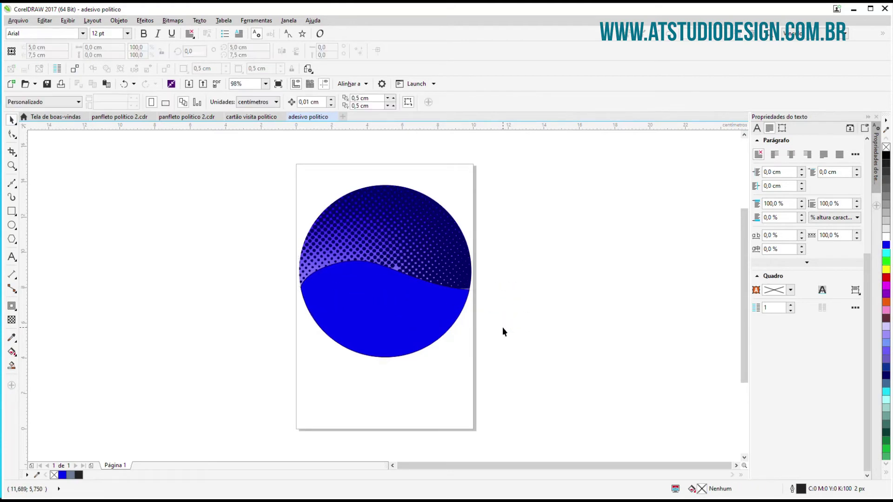
Remove the blue wave shape's outline and adjust its right-hand corner node to meet the circle's edge
left_click(378, 322)
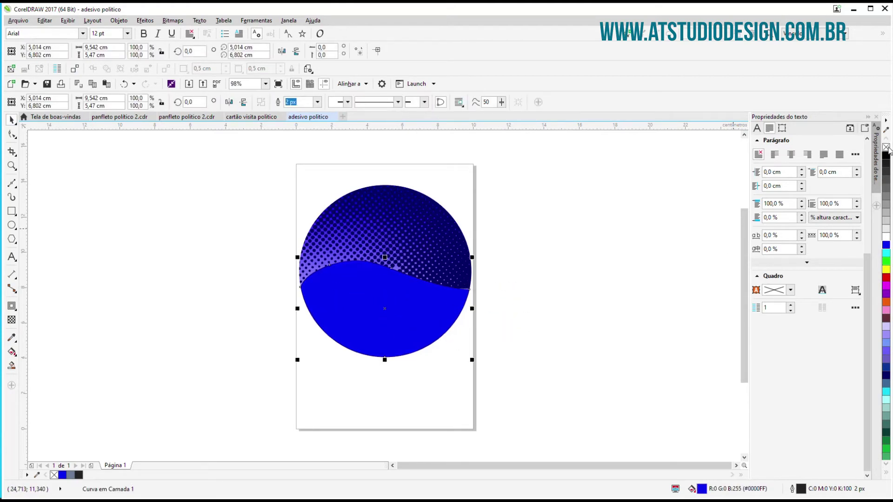
left_click(12, 134)
scroll(432, 292, "up", 3)
mouse_move(512, 294)
left_mouse_down()
mouse_move(510, 286)
mouse_move(512, 293)
left_mouse_up()
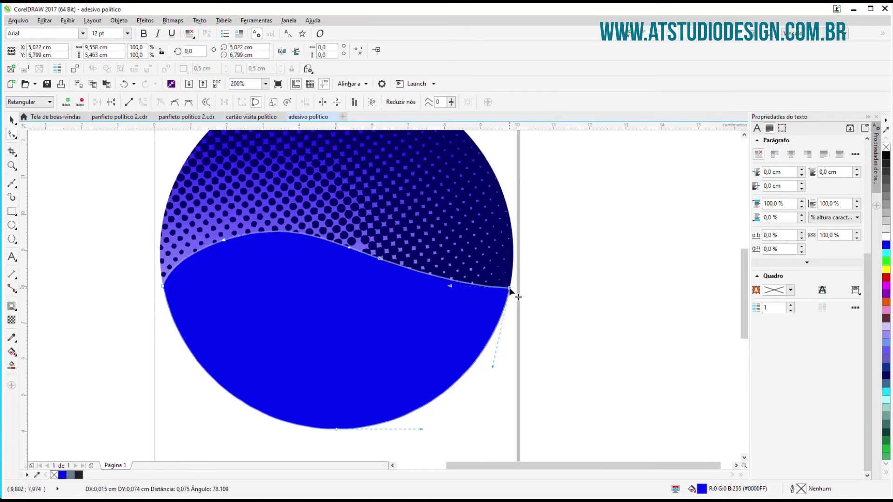
scroll(532, 333, "down", 3)
left_click(10, 121)
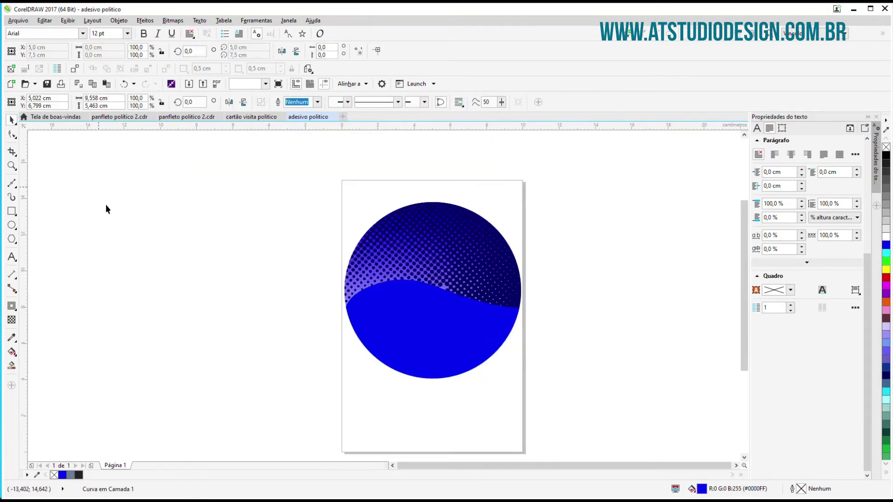
left_click(105, 204)
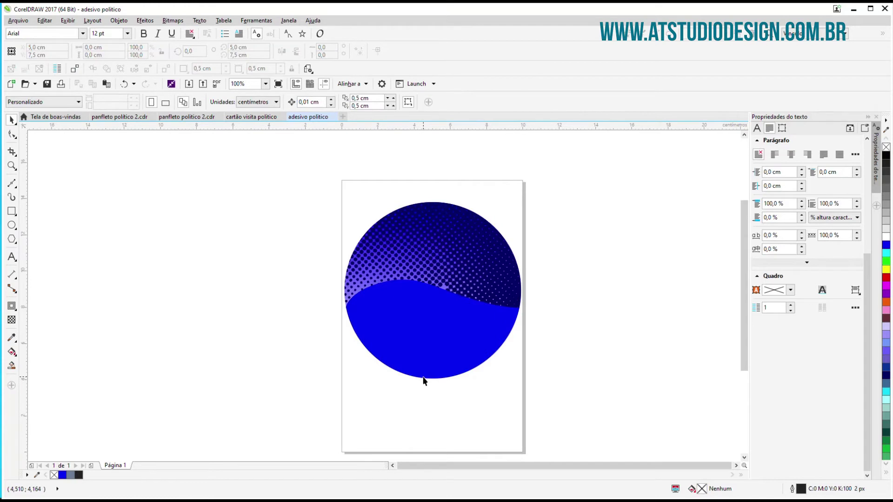
Duplicate the blue wave shape, fill the copy white, and centre it inside the original at about 8.15 × 4.66 cm
left_click(426, 340)
key("ctrl+d")
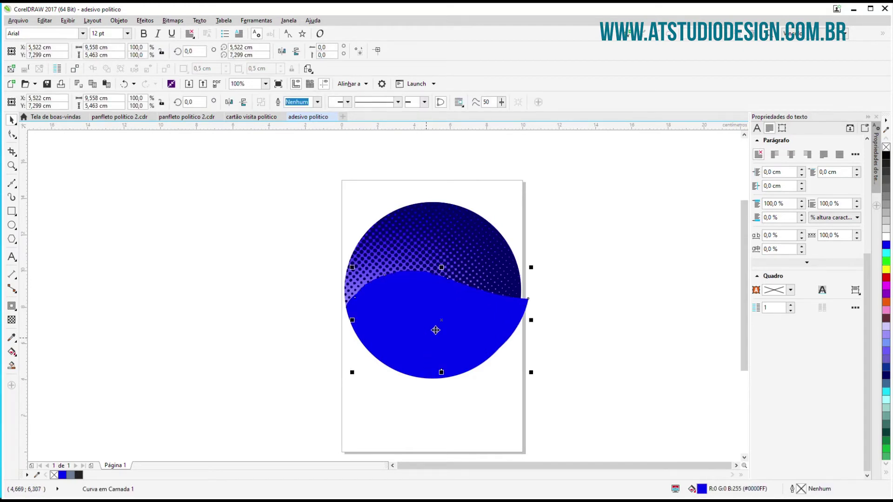
left_click_drag(531, 266, 514, 276)
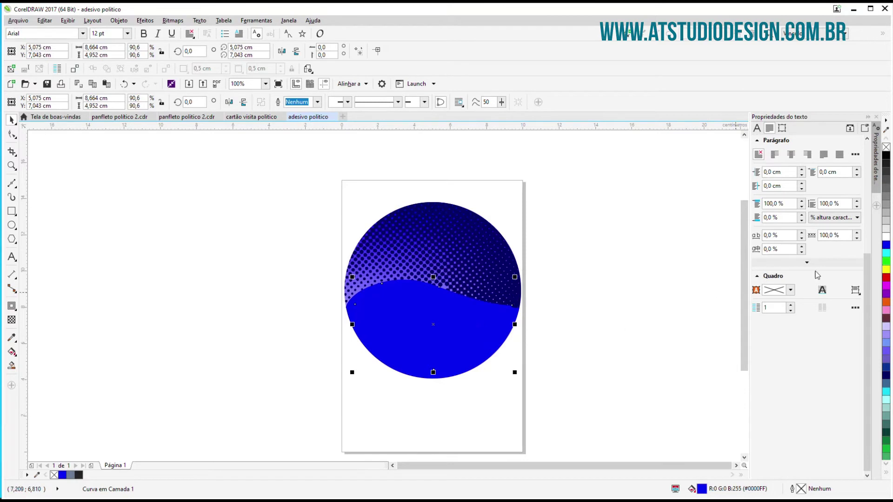
left_click(886, 236)
left_click_drag(432, 320, 434, 327)
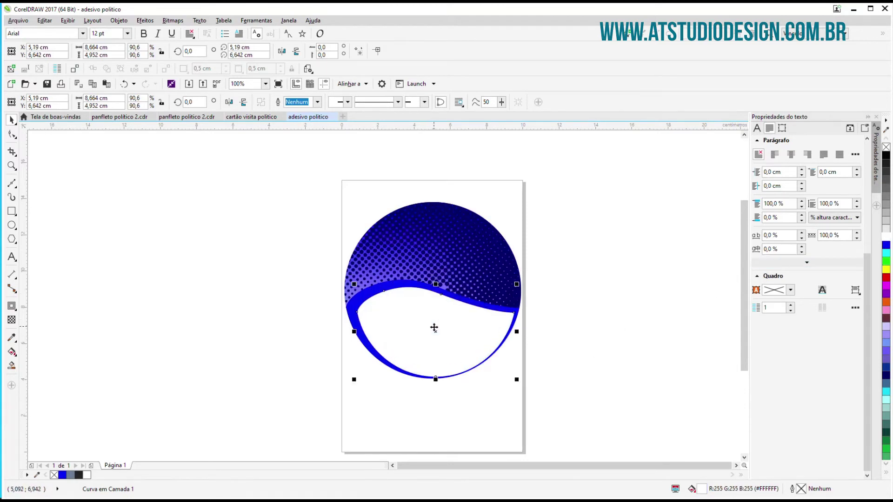
left_click_drag(518, 285, 508, 292)
left_click_drag(483, 332, 462, 335)
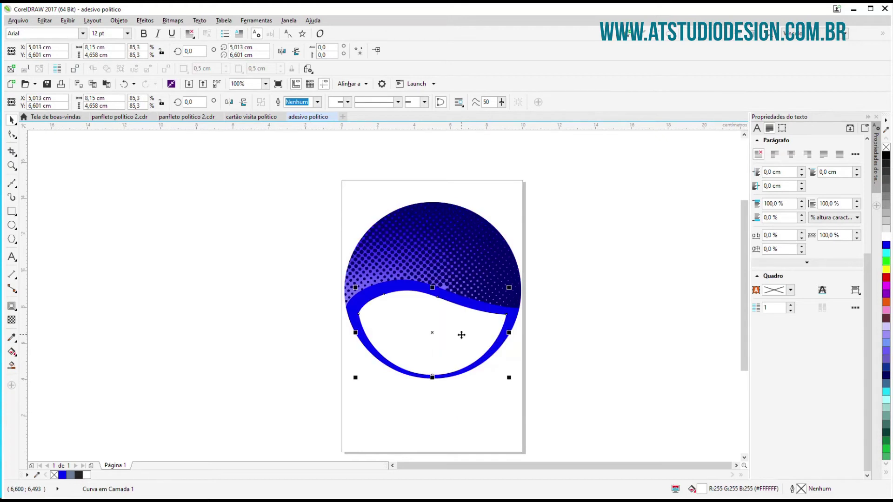
Apply a linear transparency of about 61° to the white shape, opaque at its lower left and transparent towards its upper right
left_click(12, 321)
left_click_drag(419, 360, 454, 273)
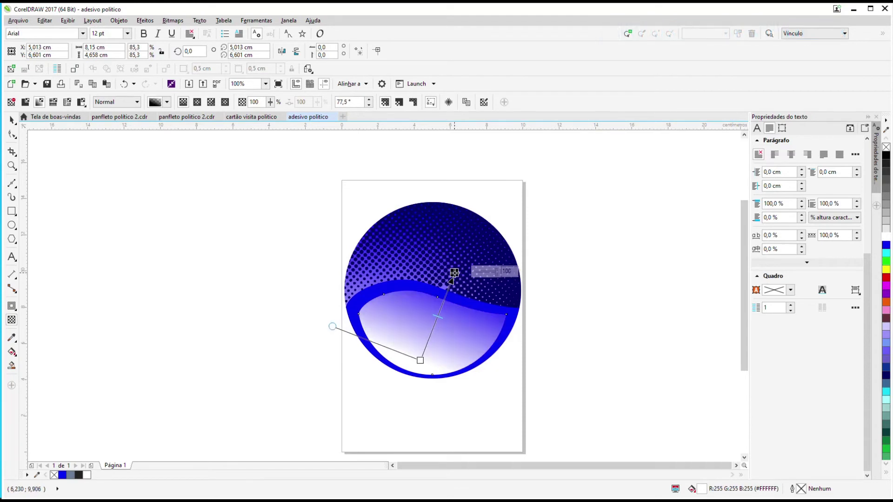
left_click_drag(332, 326, 358, 338)
left_click_drag(455, 273, 479, 299)
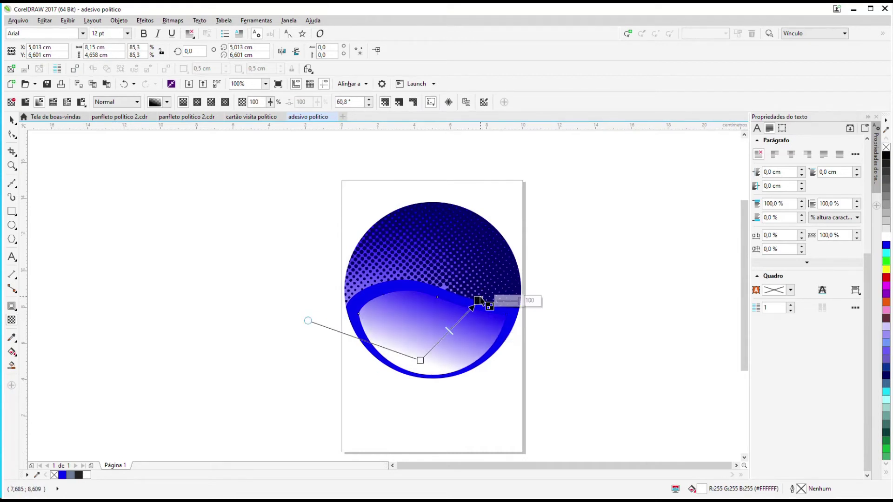
left_click(12, 120)
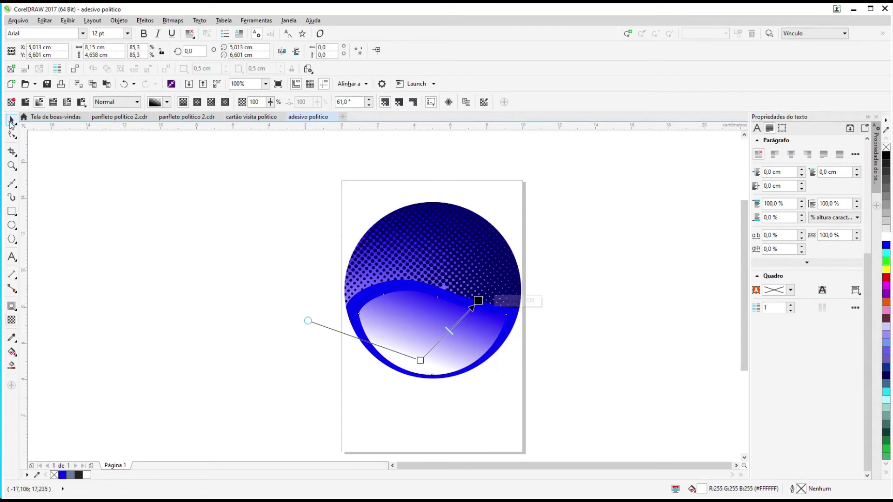
left_click(116, 207)
Copy the texts, candidate photo and CDR badge from the business card document, leaving out its background
left_click(251, 116)
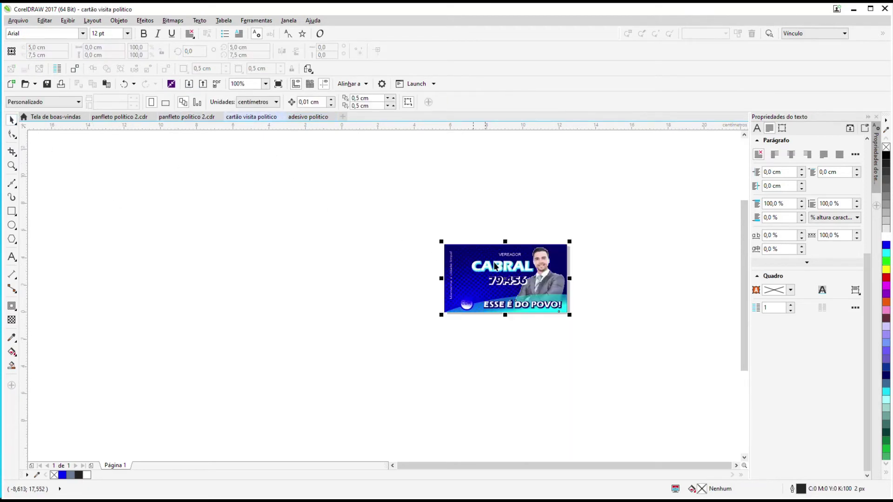
left_click(541, 281)
left_click(255, 264)
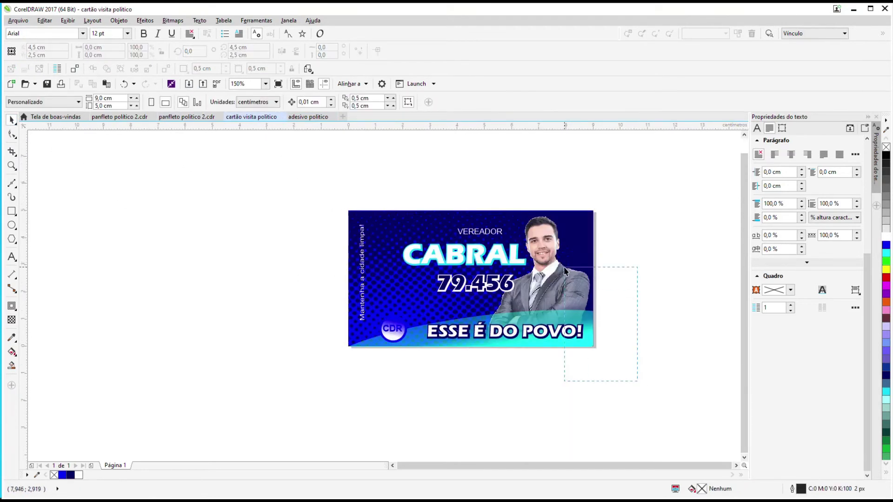
left_click_drag(325, 185, 353, 191)
right_click(520, 285)
left_click(560, 145)
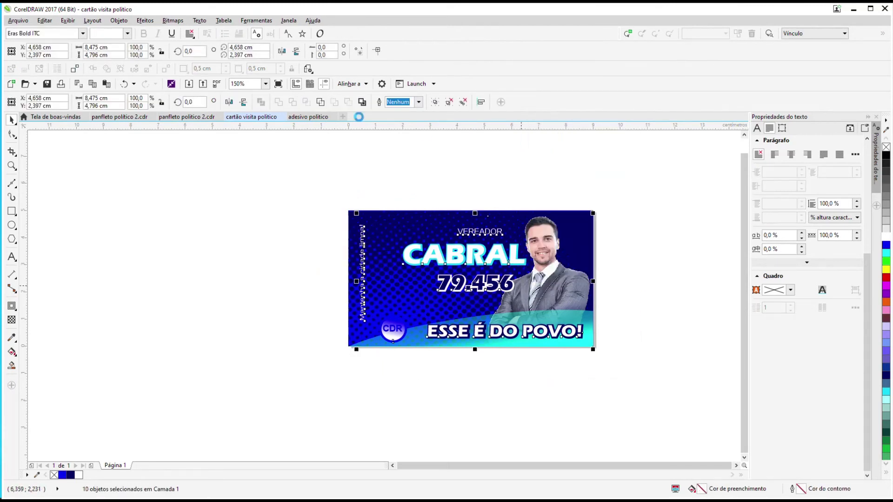
Paste the copied card elements into the sticker document and place them on the empty area left of the page
left_click(320, 119)
right_click(123, 200)
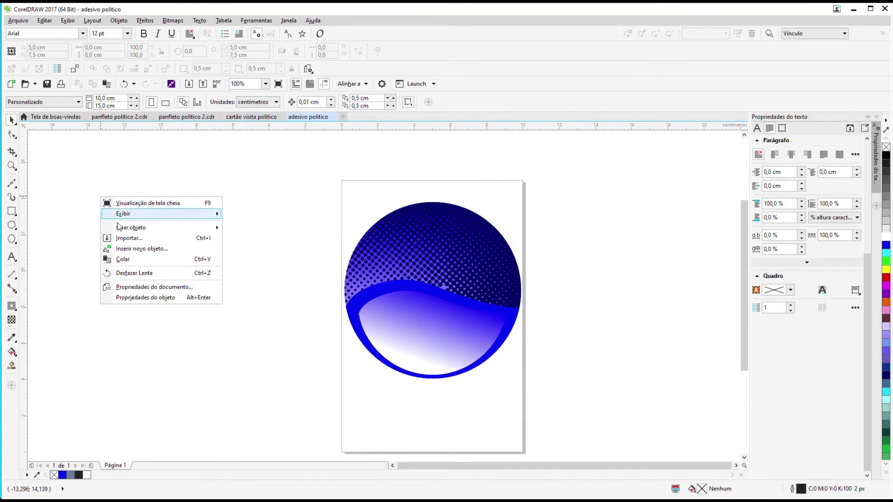
left_click(136, 261)
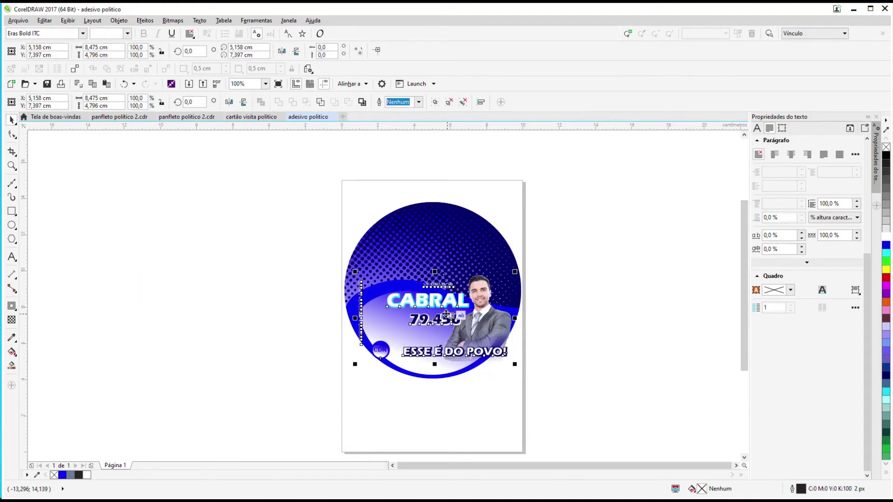
left_click_drag(445, 319, 160, 245)
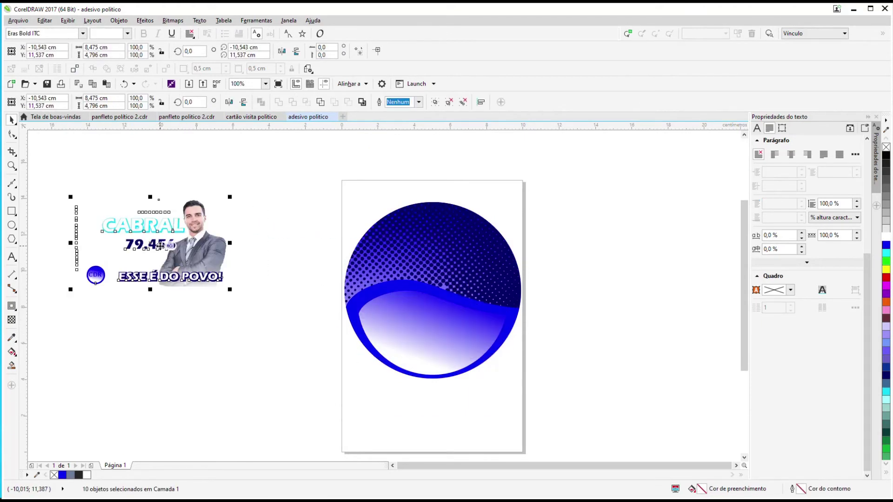
left_click(267, 253)
Move the candidate photo onto the circle's upper right part and enlarge it to about 4.07 × 5.2 cm
left_click_drag(234, 257, 473, 275)
scroll(473, 275, "up", 2)
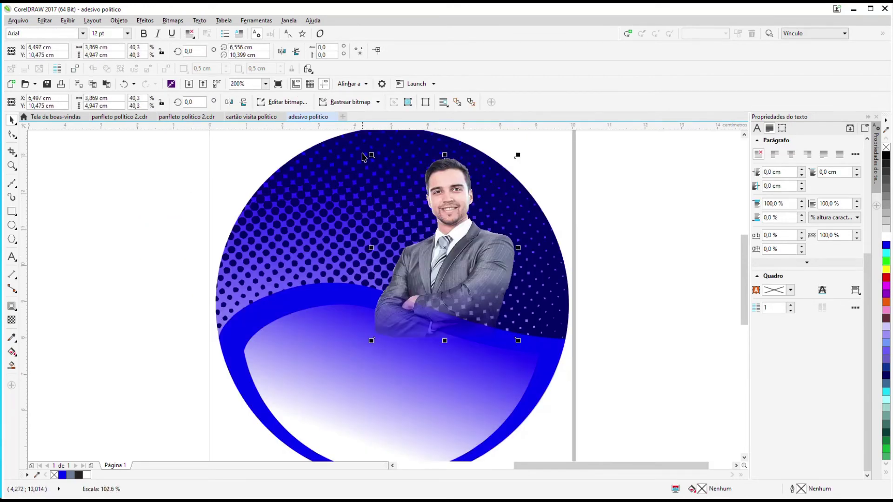
left_click_drag(376, 161, 367, 148)
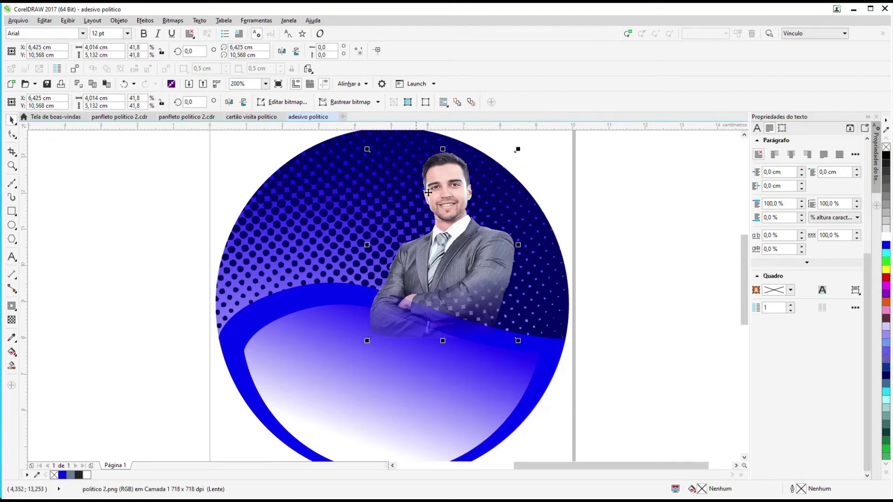
left_click_drag(519, 149, 520, 147)
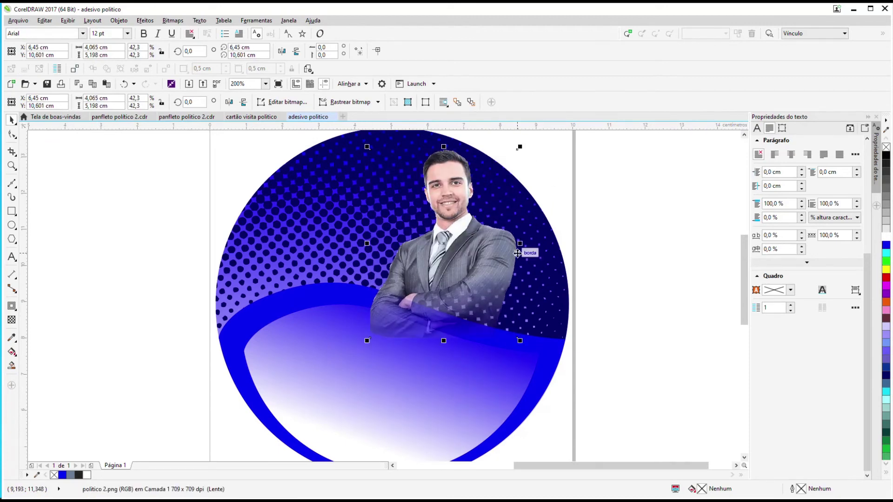
scroll(518, 254, "down", 1)
scroll(492, 289, "up", 1)
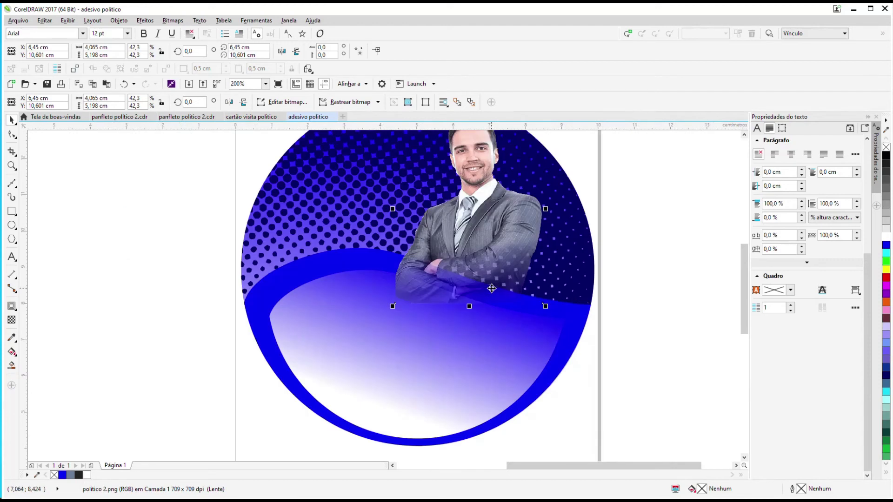
Bring the white gradient shape to the front of the page
left_click(404, 395)
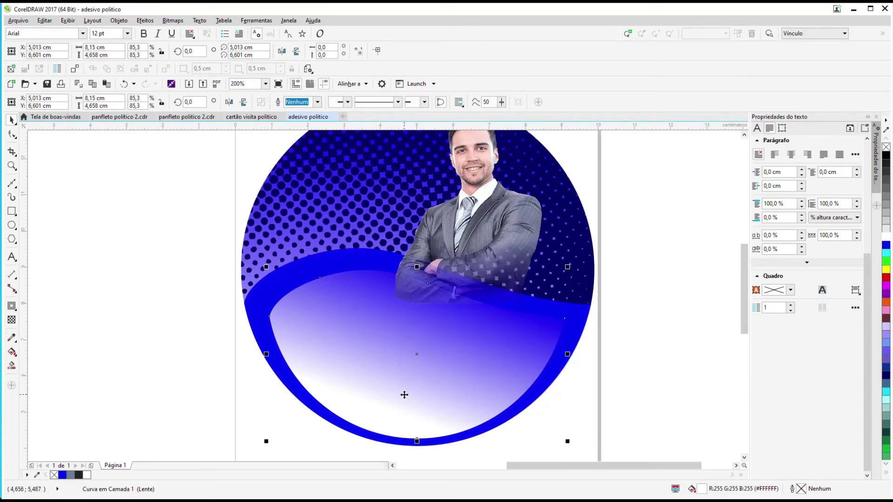
right_click(404, 394)
mouse_move(449, 287)
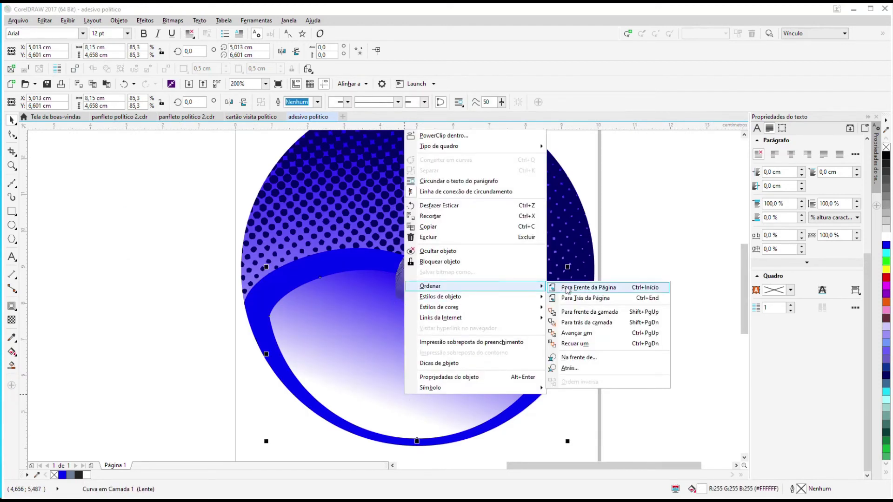
left_click(569, 289)
Try bringing the solid blue wave shape to the front of the page, and undo that reordering
left_click(340, 266)
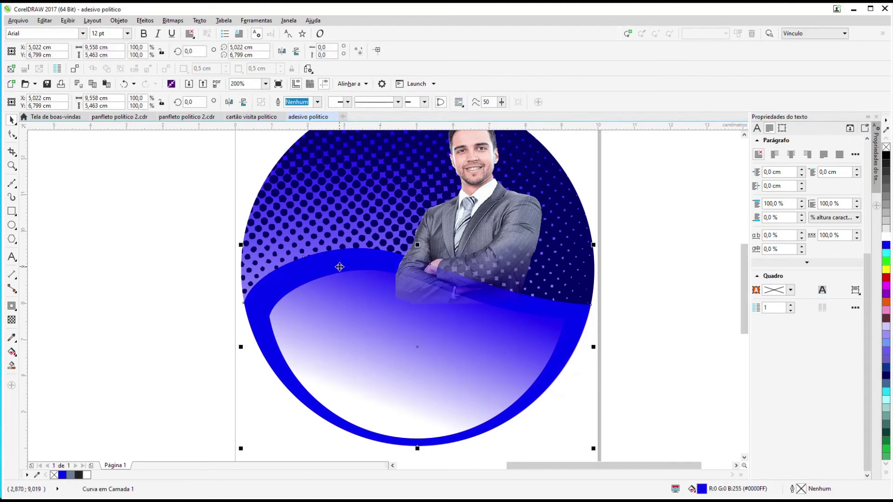
right_click(340, 269)
mouse_move(433, 159)
left_click(504, 159)
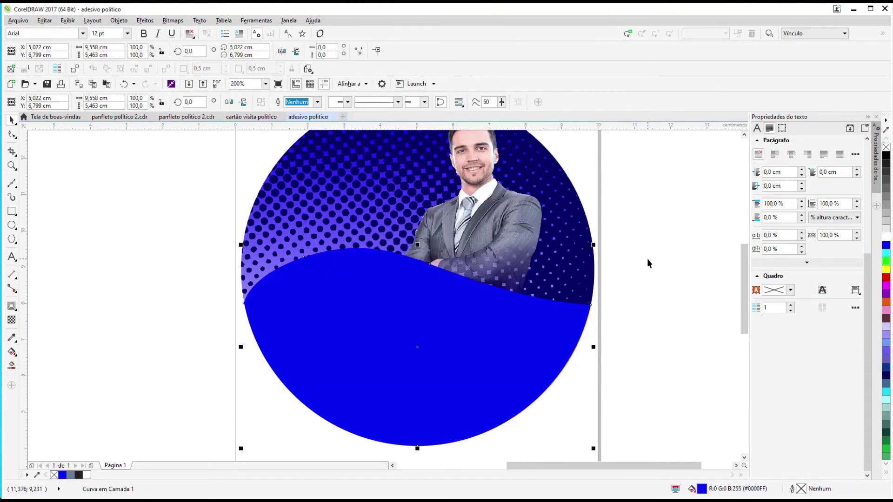
left_click(124, 84)
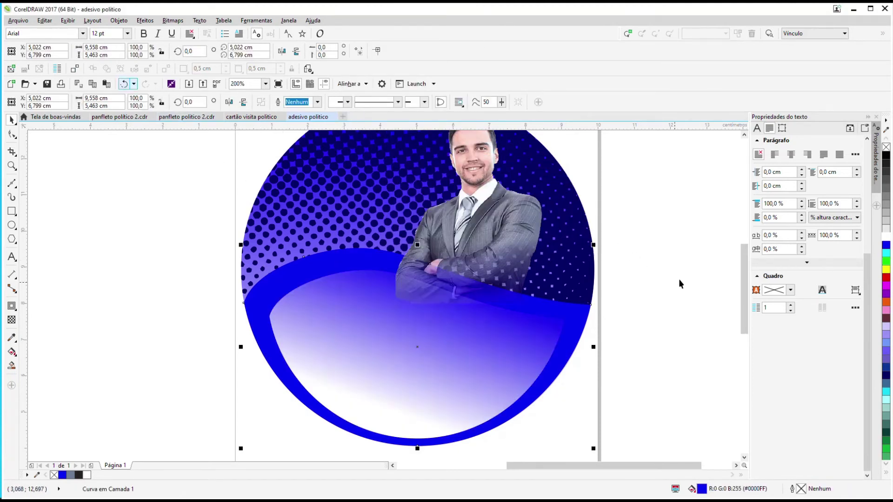
Reorder the candidate photo so it sits behind the solid blue wave shape
scroll(710, 257, "down", 2)
left_click(608, 239)
right_click(608, 239)
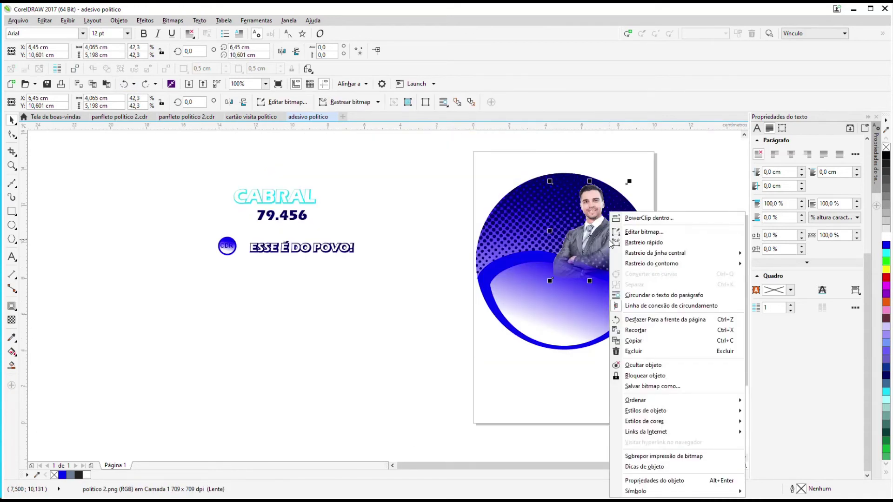
mouse_move(670, 399)
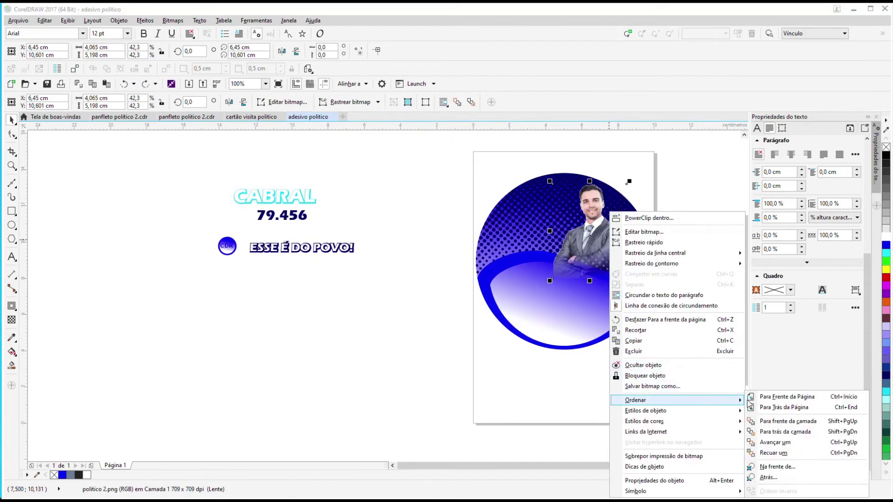
left_click(774, 478)
left_click(526, 261)
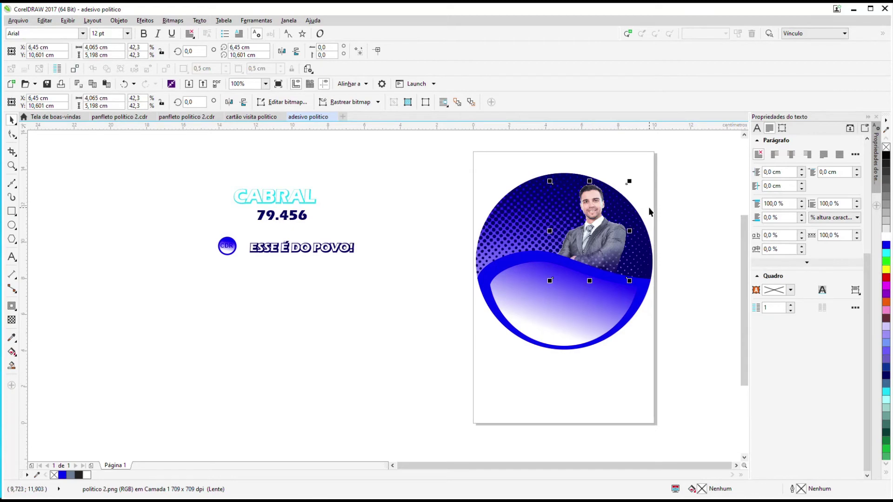
scroll(649, 208, "up", 2)
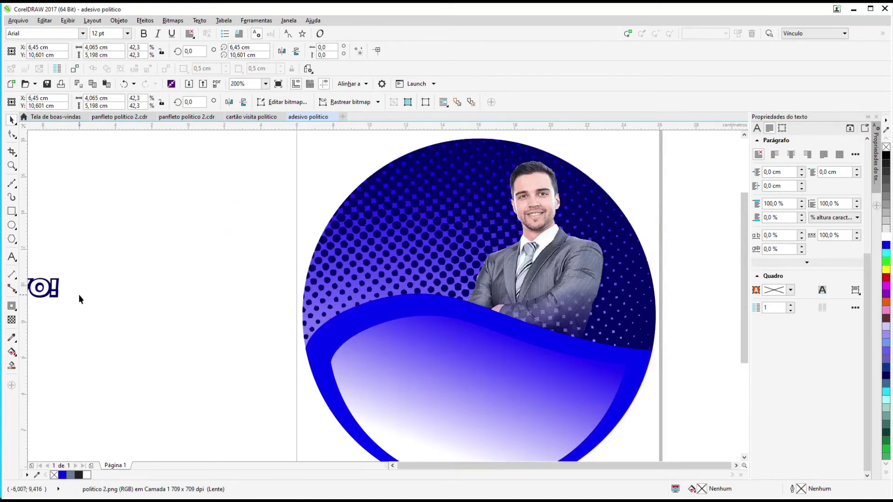
Add a drop shadow to the candidate photo, cast horizontally about 0.4 cm toward the circle's right edge
scroll(79, 294, "down", 6)
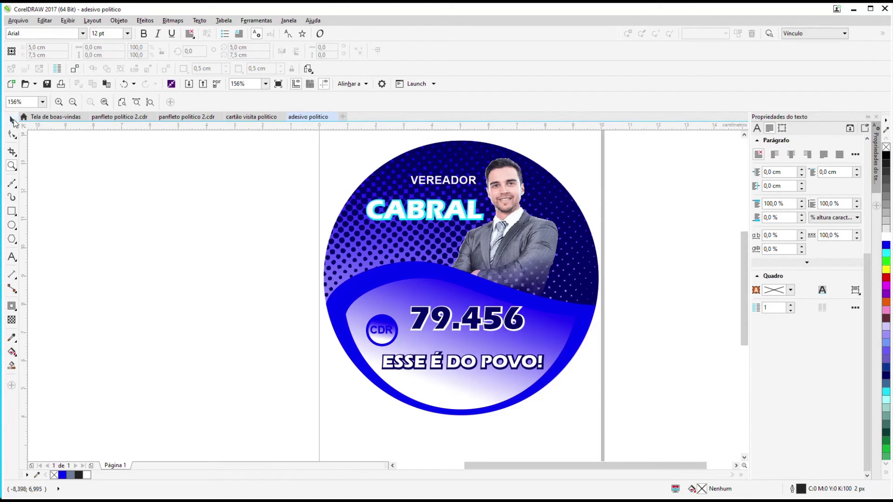
left_click(12, 120)
left_click(499, 252)
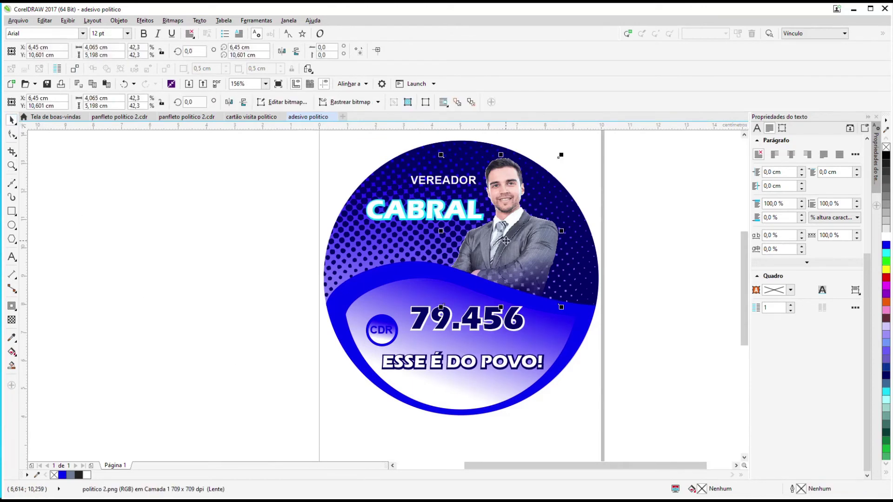
left_click(14, 311)
left_click(51, 306)
left_click_drag(501, 231, 571, 229)
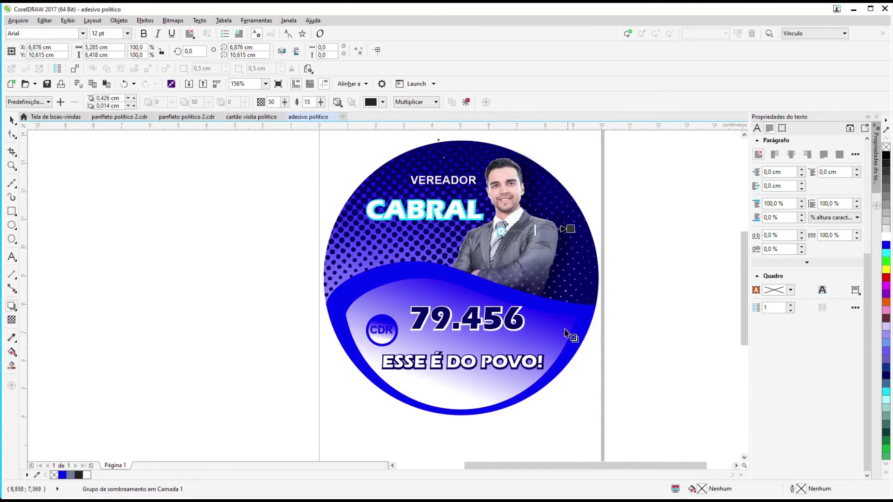
left_click(12, 120)
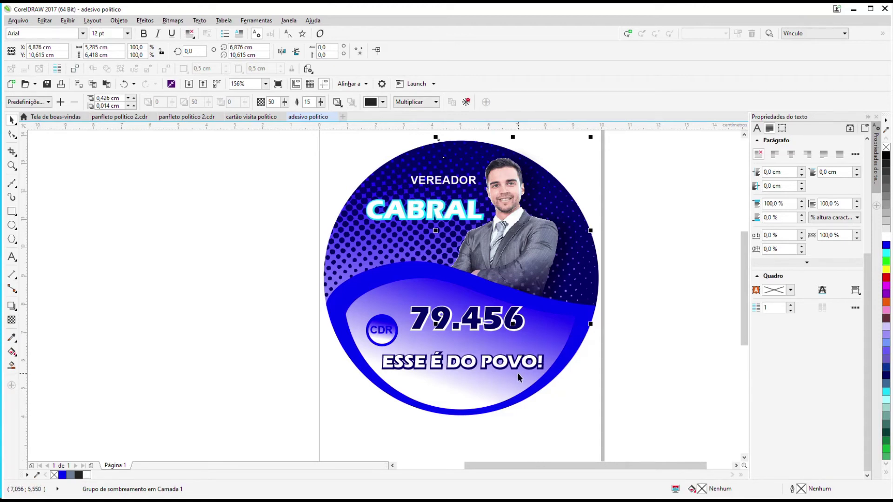
Add a drop shadow to the solid blue wave shape across the sticker's lower half
left_click(447, 275)
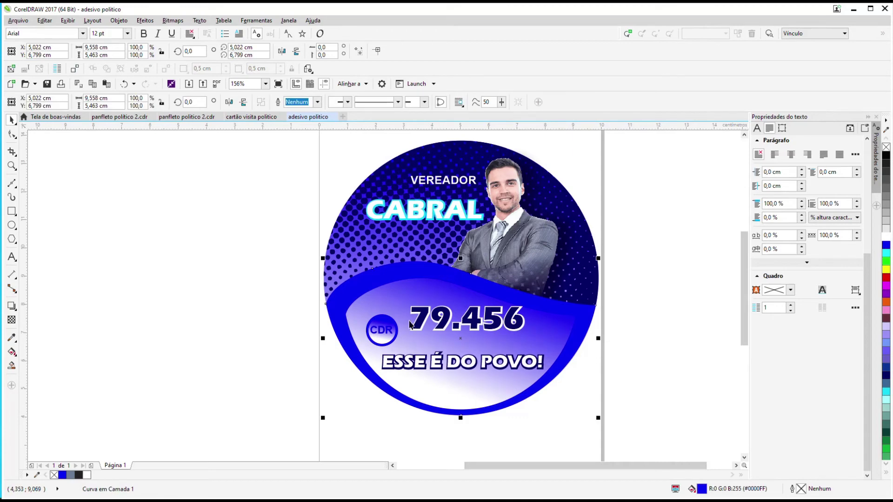
left_click(11, 305)
left_click_drag(595, 339, 323, 326)
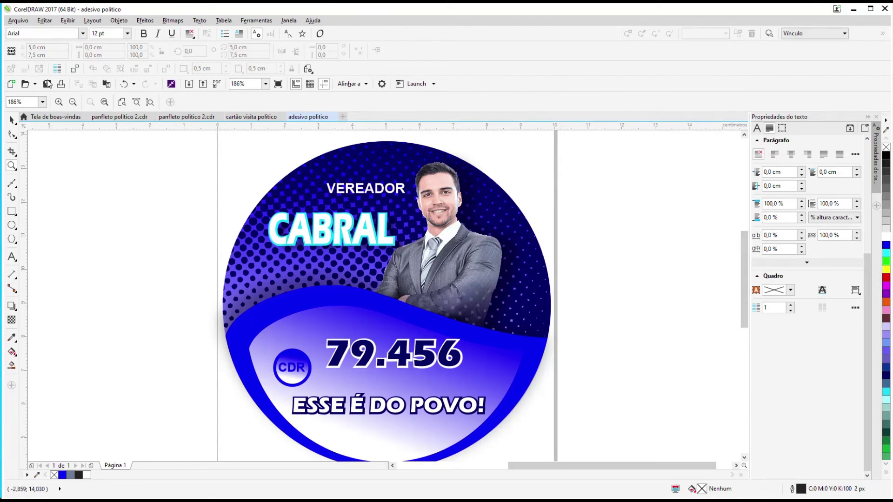
Create a new document named "coligação politica" with centimetres as units, 21 cm wide and 14 cm high
left_click(28, 21)
left_click(24, 31)
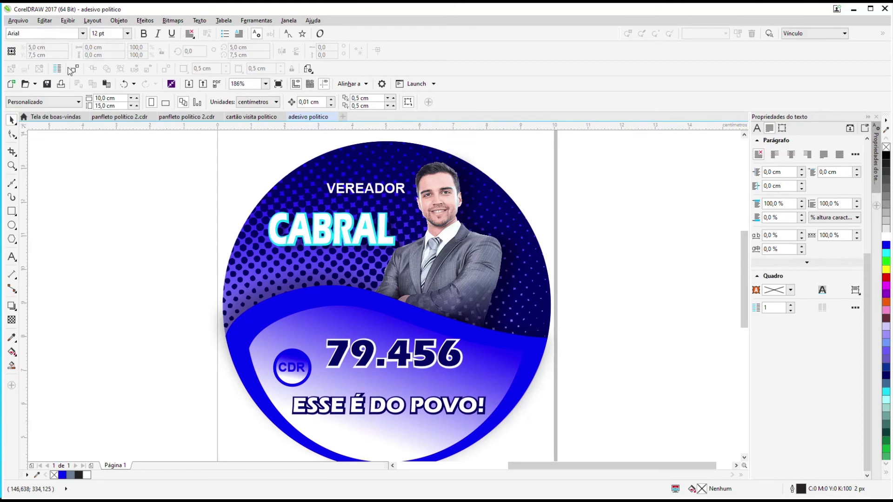
type("coligação politica")
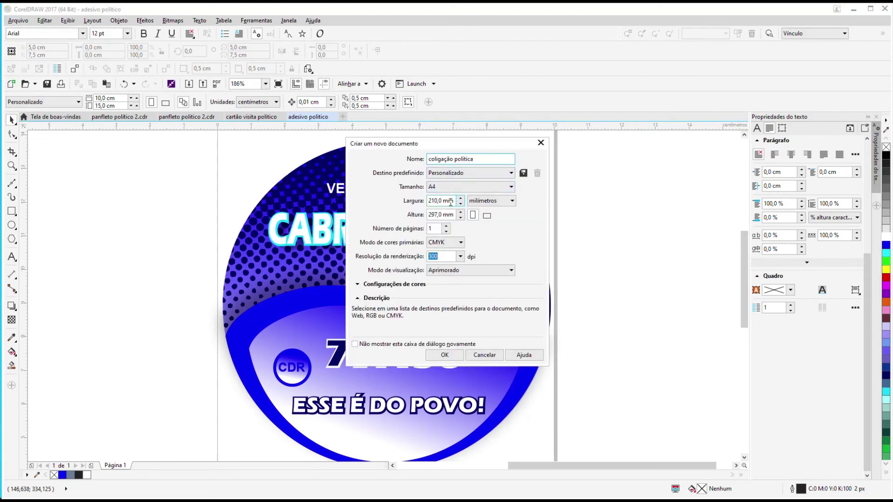
left_click(470, 187)
left_click(446, 207)
left_click_drag(441, 214, 393, 211)
type("14")
left_click(491, 200)
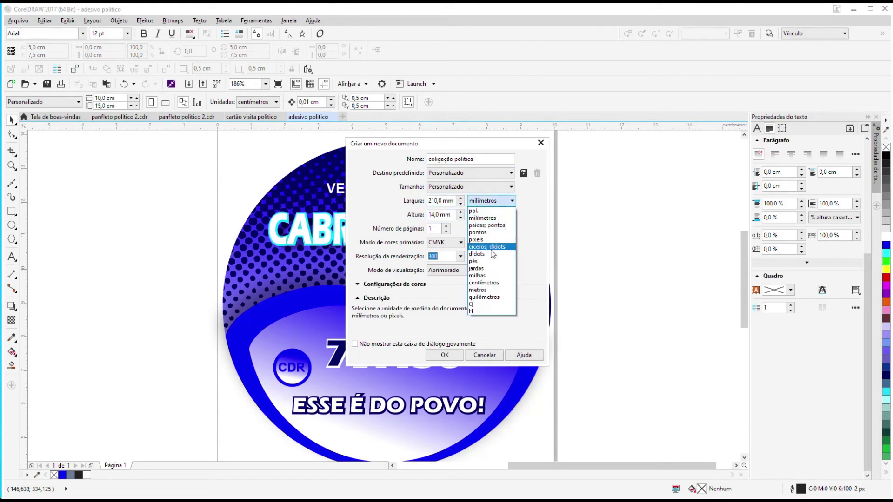
left_click(491, 282)
double_click(442, 215)
type("14")
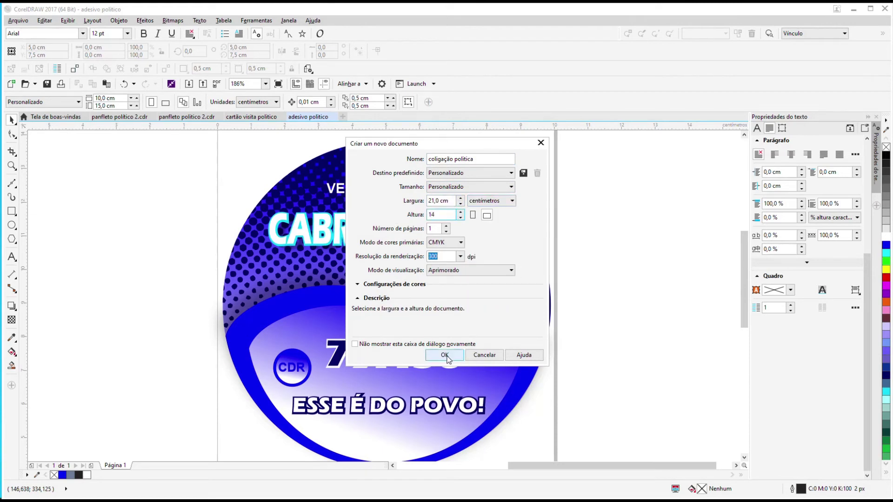
left_click(445, 354)
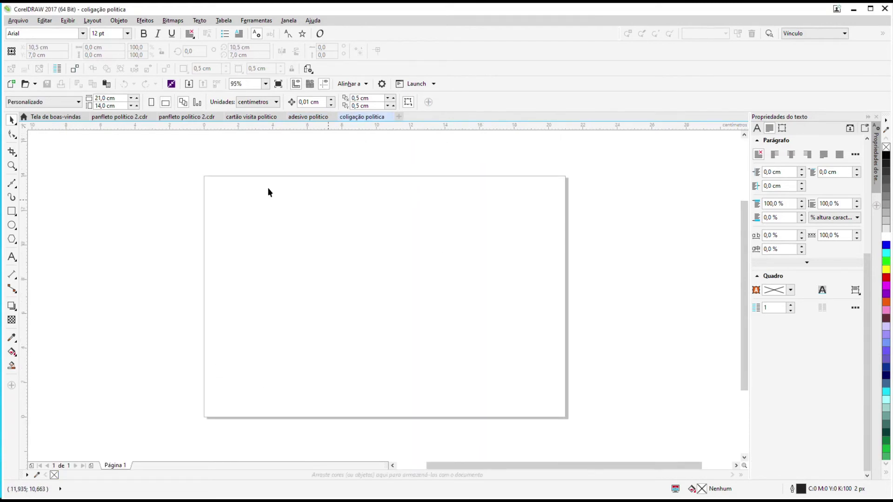
Switch to the horizontal flyer "panfleto politico 2.cdr" and copy all of its elements
left_click(113, 119)
left_click(181, 118)
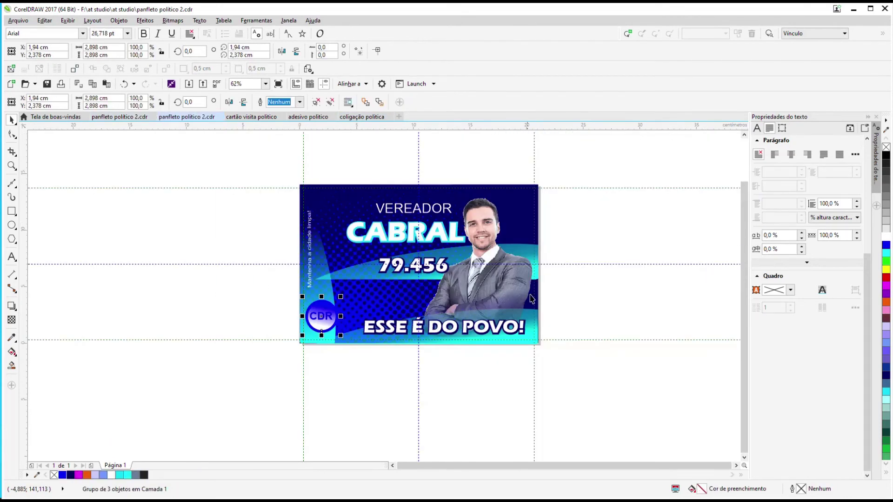
left_click_drag(237, 183, 549, 353)
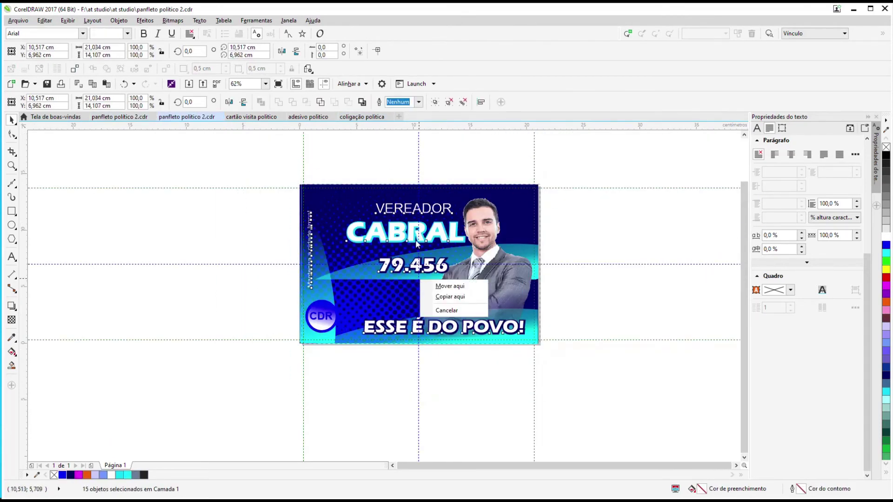
right_click(483, 221)
left_click(507, 303)
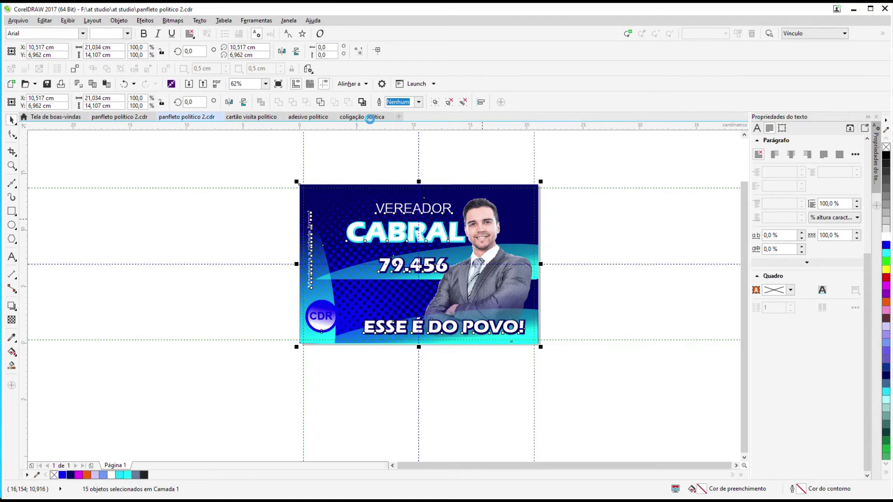
Paste the flyer elements into the "coligação politica" document and delete the slogan "ESSE É DO POVO!"
left_click(361, 117)
right_click(92, 239)
left_click(120, 300)
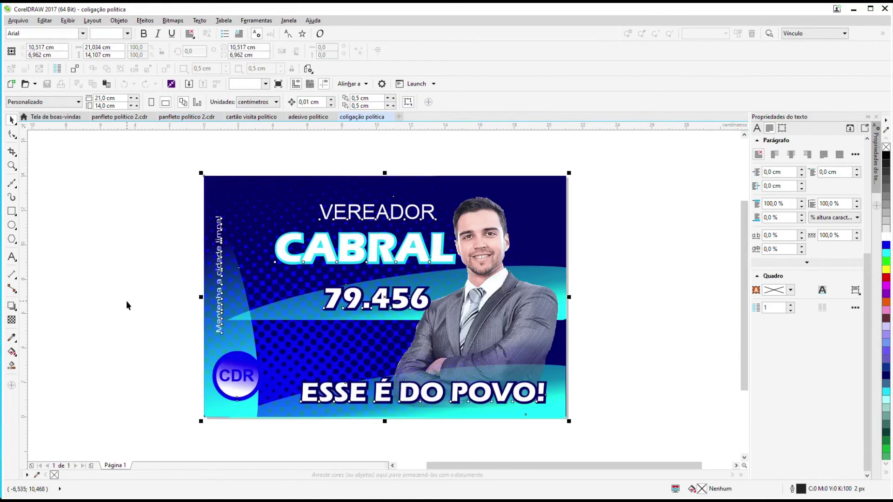
left_click(611, 273)
left_click(464, 389)
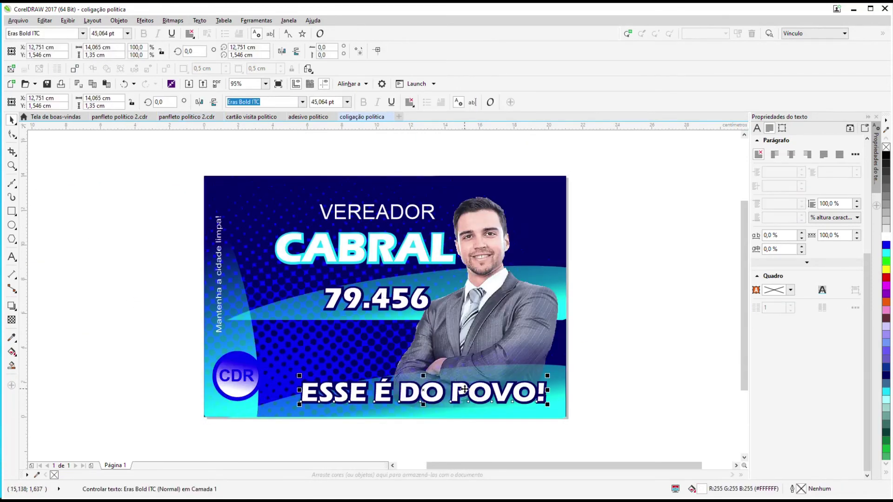
key("Delete")
Shrink the large candidate name to about 6.9 × 1.1 cm and place it in front of the photo's lower part
left_click(395, 260)
left_click(354, 252)
left_click_drag(457, 232, 480, 397)
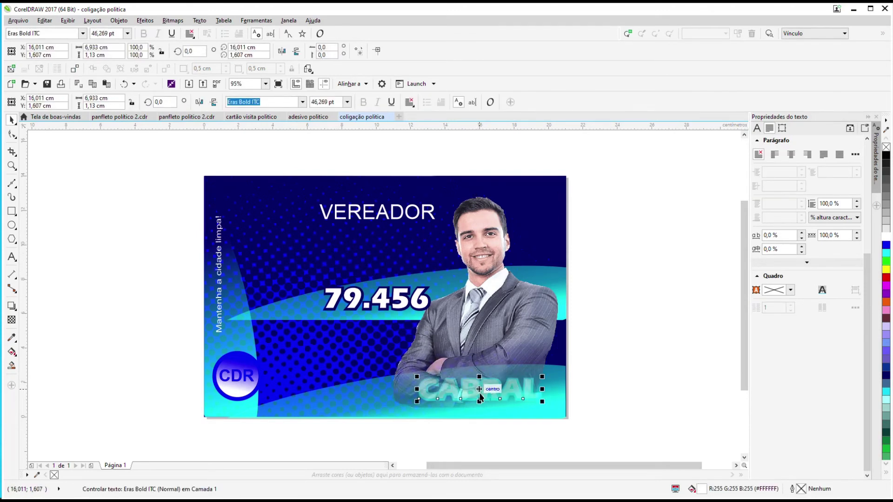
right_click(481, 390)
mouse_move(511, 301)
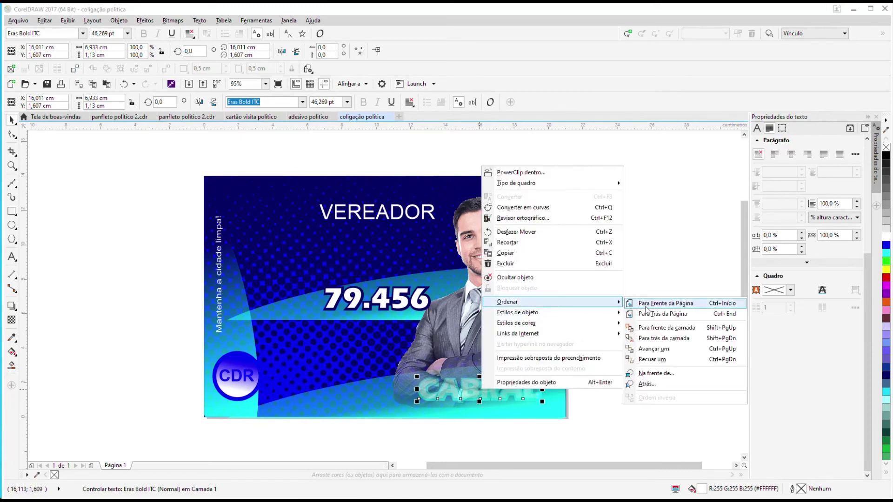
left_click(644, 304)
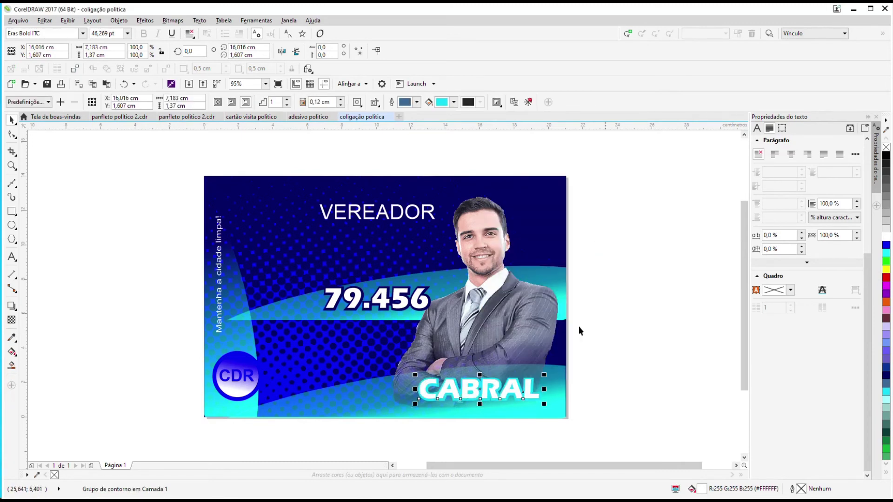
Shrink the VEREADOR text to about 2.6 cm wide and place it in front of the photo, just above the candidate name
left_click(399, 218)
left_click(398, 218, "ctrl")
left_click_drag(428, 203, 483, 367)
right_click(483, 369)
left_click(623, 348)
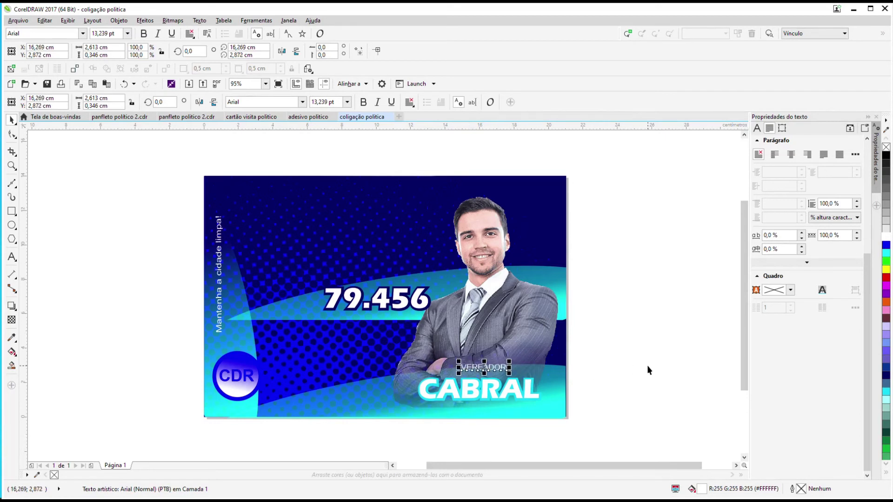
Shift VEREADOR and the candidate name up and toward the page's right edge
left_click_drag(486, 367, 533, 350)
left_click(501, 380)
left_click_drag(501, 380, 515, 357)
Shrink the number 79.456 and position it under the candidate name on the photo's lower part
left_click(407, 290)
left_click(403, 296)
left_click_drag(433, 285, 414, 294)
left_click_drag(362, 308, 496, 391)
left_click(99, 303)
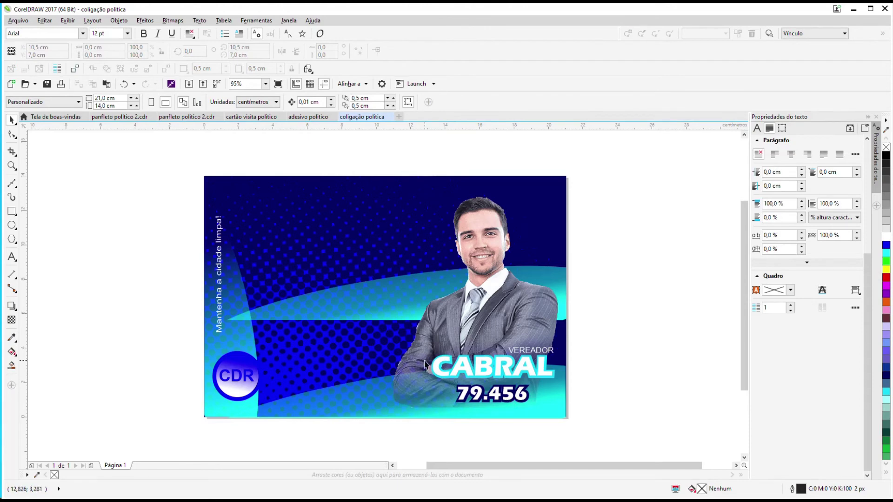
Import the "politico" image from the cascao folder and place it on the page's left half
key("ctrl+i")
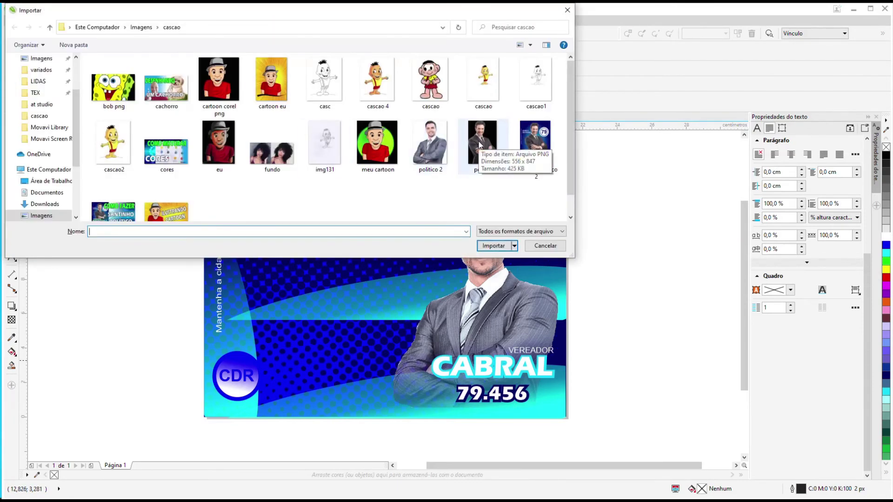
left_click(480, 146)
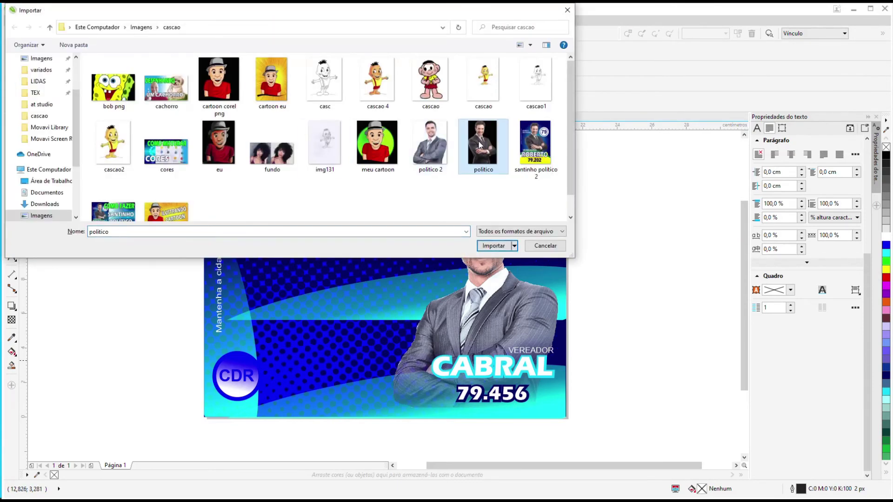
left_click(497, 247)
left_click(305, 252)
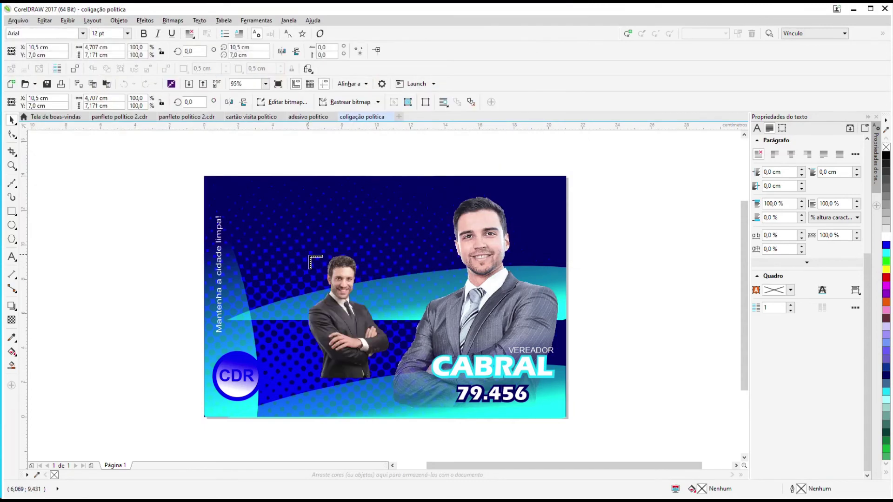
Enlarge the imported photo to about 7.6 × 11.6 cm and position it between the CDR logo and the first candidate
left_click_drag(305, 252, 243, 197)
left_click_drag(321, 273, 307, 269)
left_click_drag(378, 195, 389, 173)
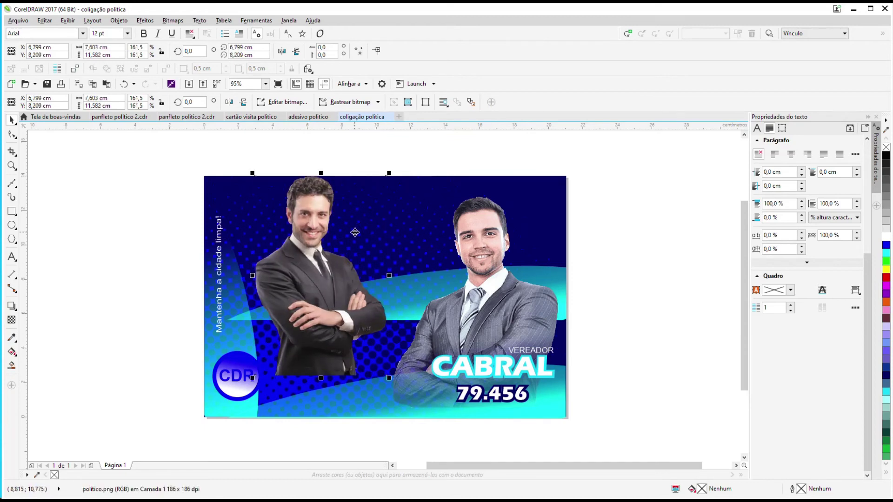
left_click_drag(331, 276, 329, 264)
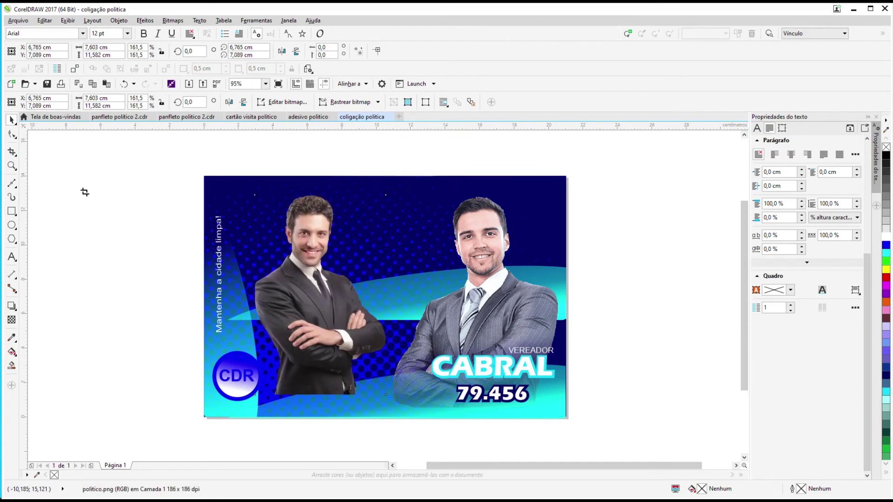
Crop the bottom strip off the imported photo and enlarge the photo to about 8.8 × 11.8 cm
left_click_drag(246, 411, 393, 192)
left_click_drag(325, 414, 329, 377)
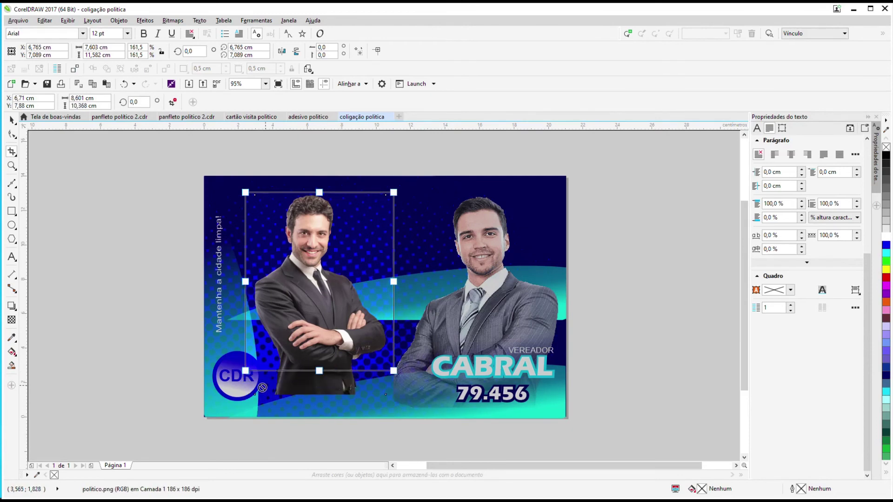
key("Return")
left_click_drag(314, 283, 324, 303)
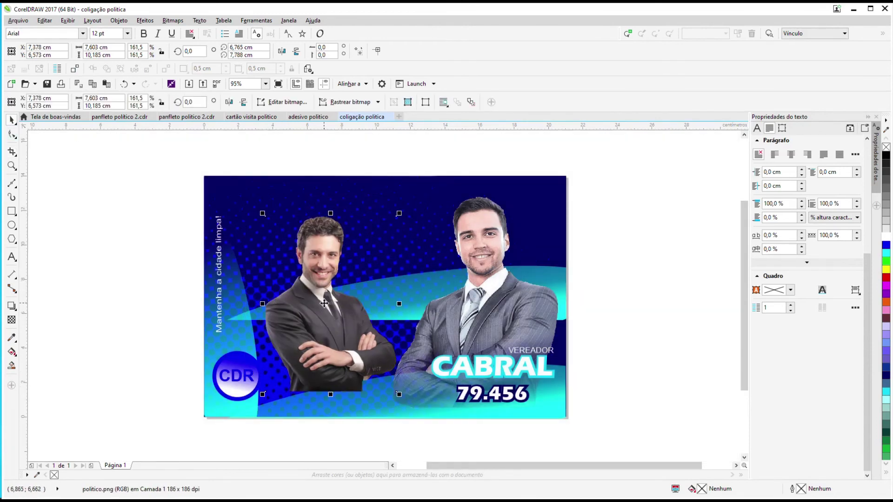
left_click_drag(398, 215, 419, 188)
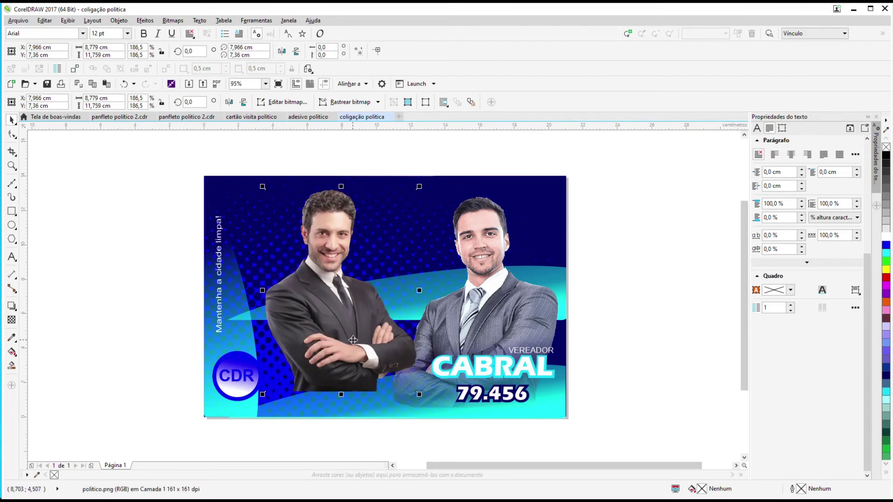
Apply a gradient transparency to the imported photo so its lower part fades into the background
left_click(12, 320)
left_click_drag(328, 394, 252, 357)
left_click_drag(367, 251, 325, 303)
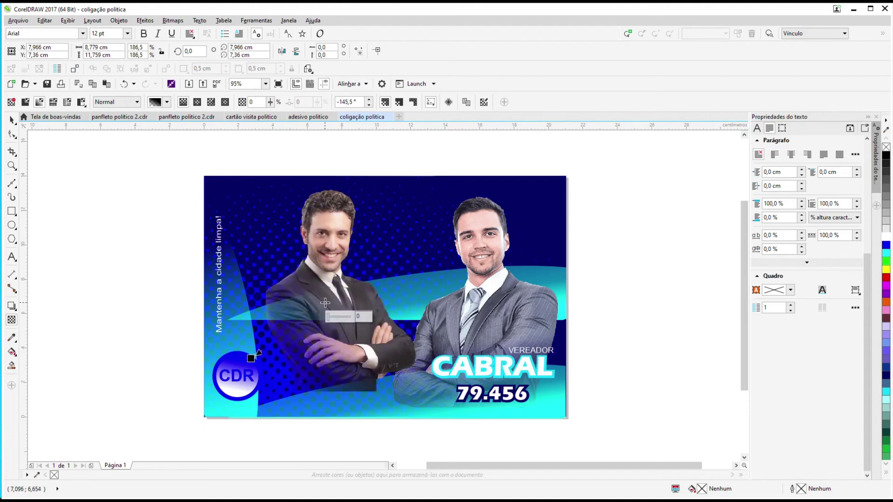
left_click_drag(252, 358, 229, 401)
left_click_drag(425, 398, 429, 427)
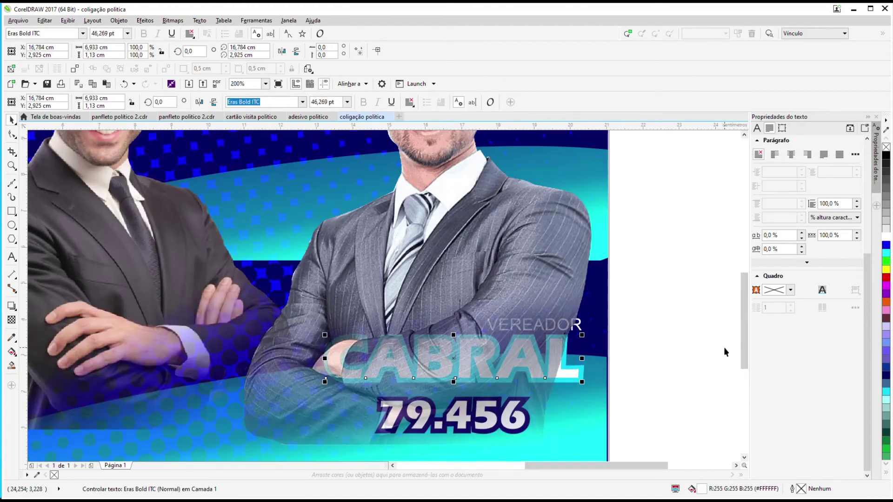
Bring the contoured candidate name and the 79.456 number in front of the vereador's photo
key("Tab")
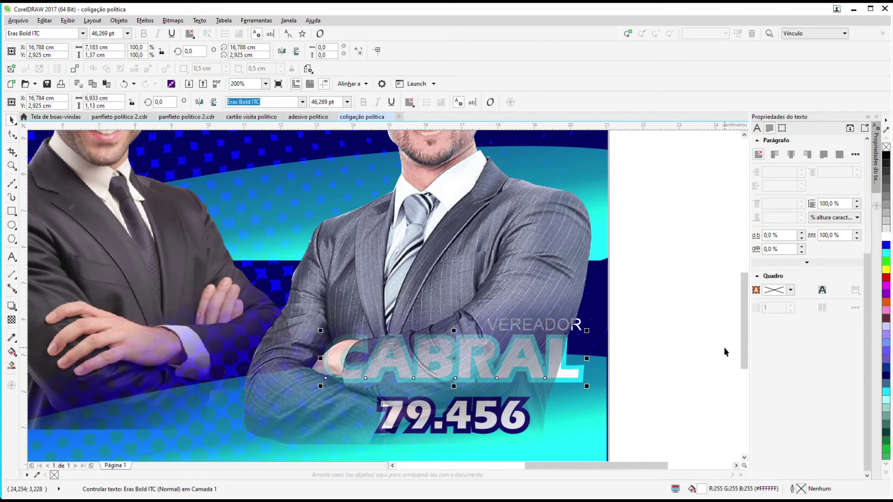
key("shift+Page_Up")
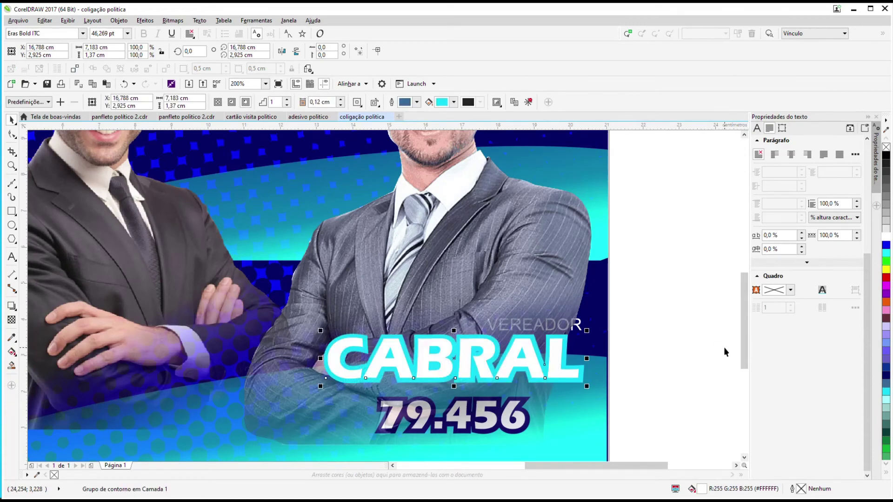
left_click(465, 426)
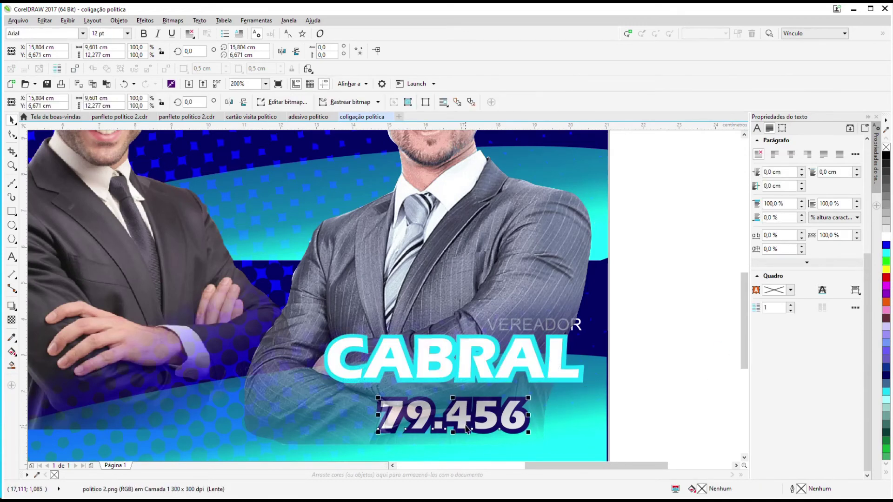
left_click(466, 428)
left_click(466, 428)
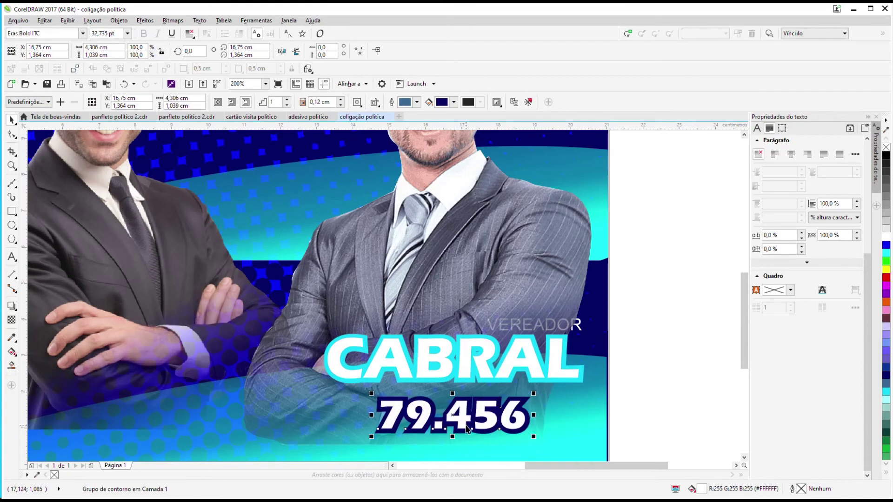
Duplicate the VEREADOR label, candidate name and number, and place the copy over the lower part of the other candidate's photo
scroll(469, 426, "down", 1)
left_click_drag(399, 365, 375, 353)
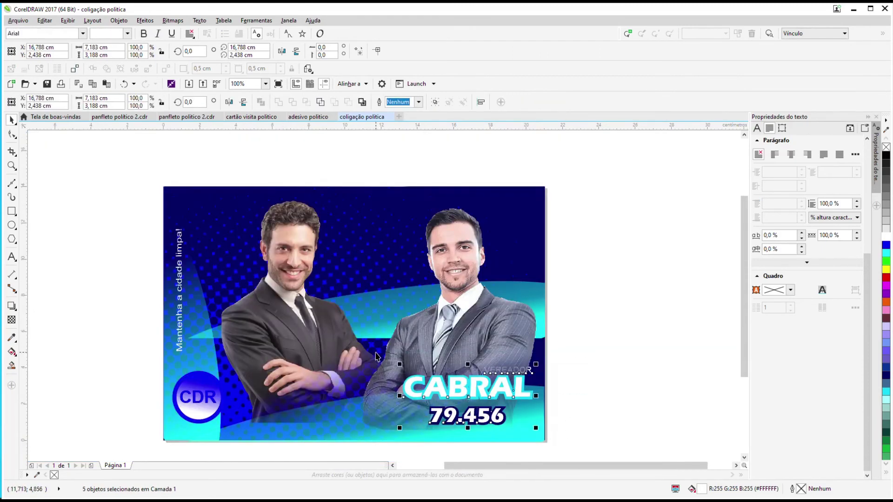
key("ctrl+d")
left_click_drag(479, 387, 291, 399)
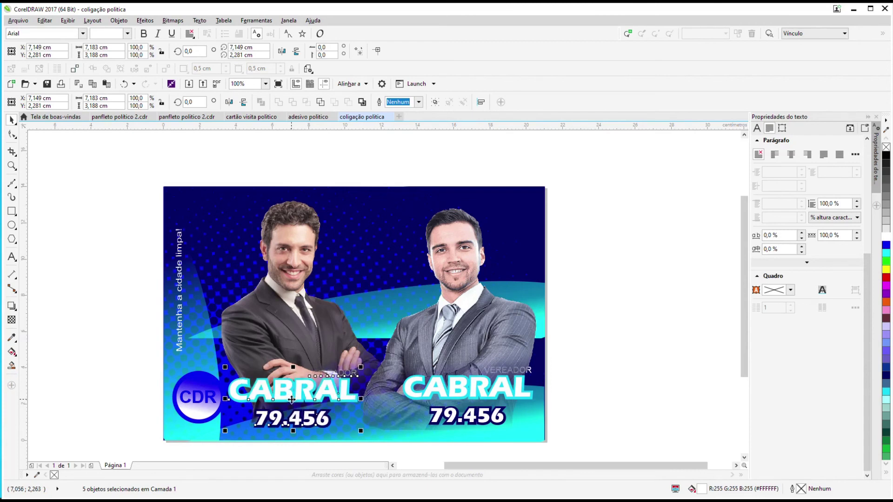
Replace the duplicated name with the second candidate's first name in capital letters
left_click(12, 258)
left_click(229, 390)
type("rober")
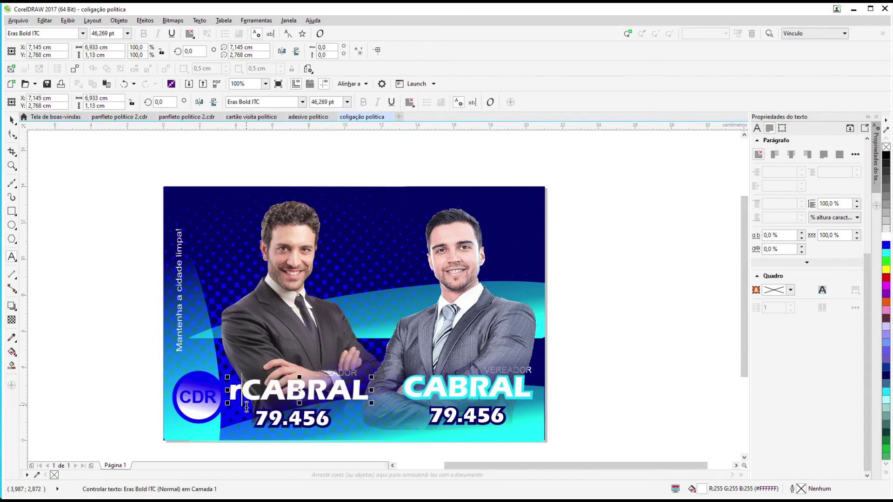
type("to")
key("Delete")
key("Delete")
key("Delete")
key("Delete")
key("Delete")
left_click(232, 397)
type("ROBERT")
key("Delete")
key("Delete")
key("Delete")
key("Delete")
key("Delete")
key("Delete")
key("Delete")
key("Delete")
key("Escape")
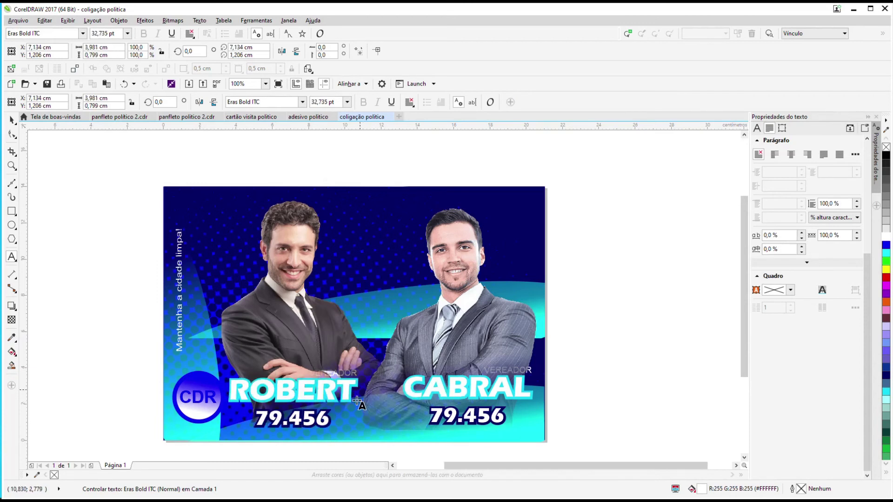
left_click(356, 400)
left_click(341, 398)
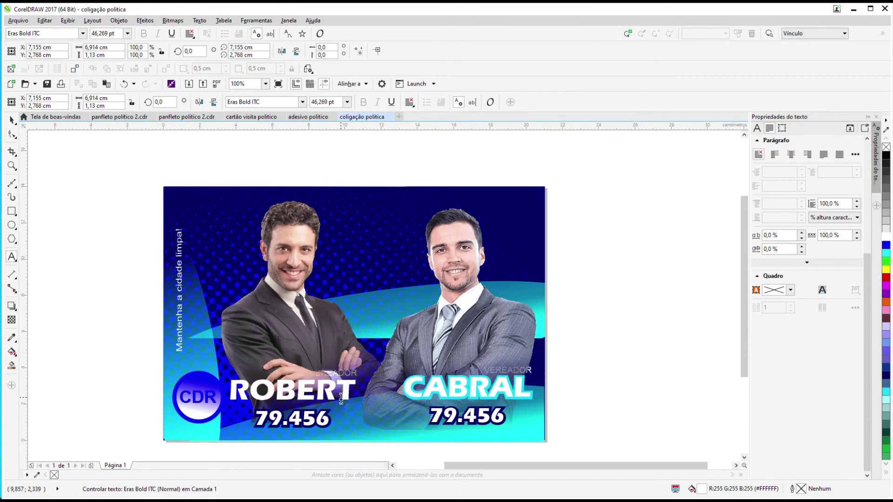
key("Escape")
Change the duplicated VEREADOR label above the second candidate's name to PREFEITO
scroll(329, 377, "up", 2)
left_click(299, 379)
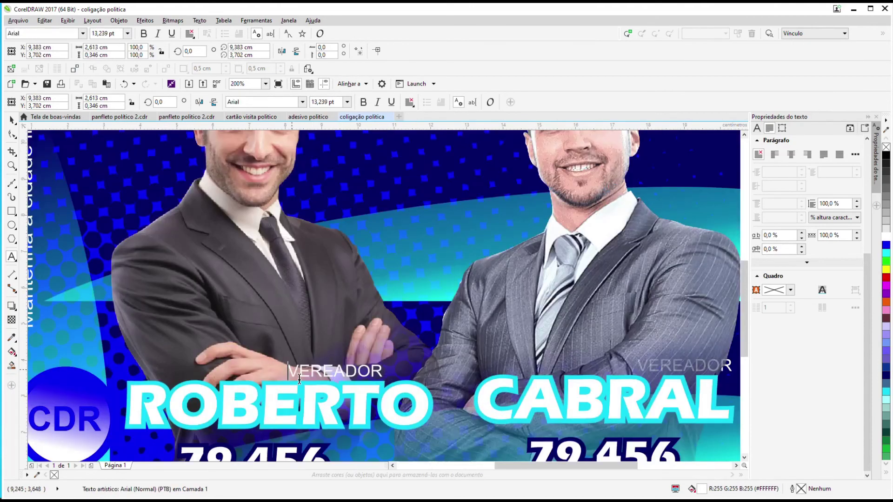
type("PREFEITO")
key("Delete")
key("Delete")
key("Delete")
key("Delete")
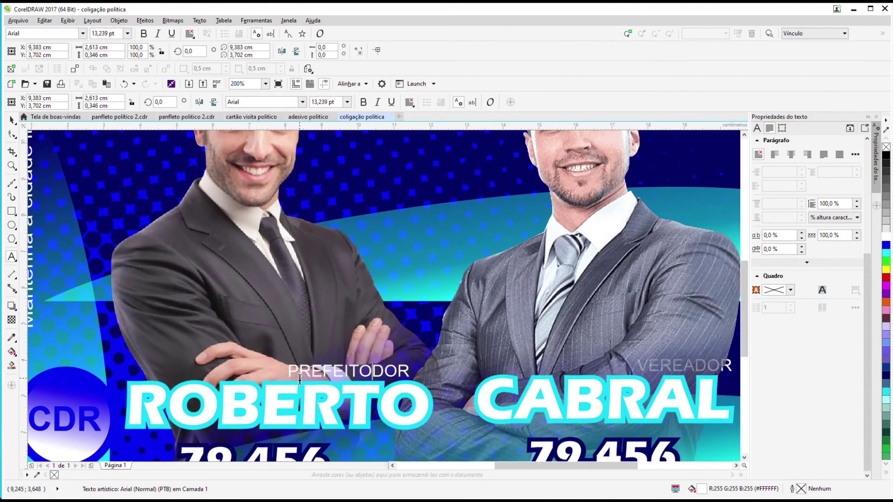
key("Escape")
Make the PREFEITO and VEREADOR labels bold in front of the photos, and move PREFEITO above the start of its candidate's name
scroll(339, 359, "down", 3)
scroll(283, 359, "up", 1)
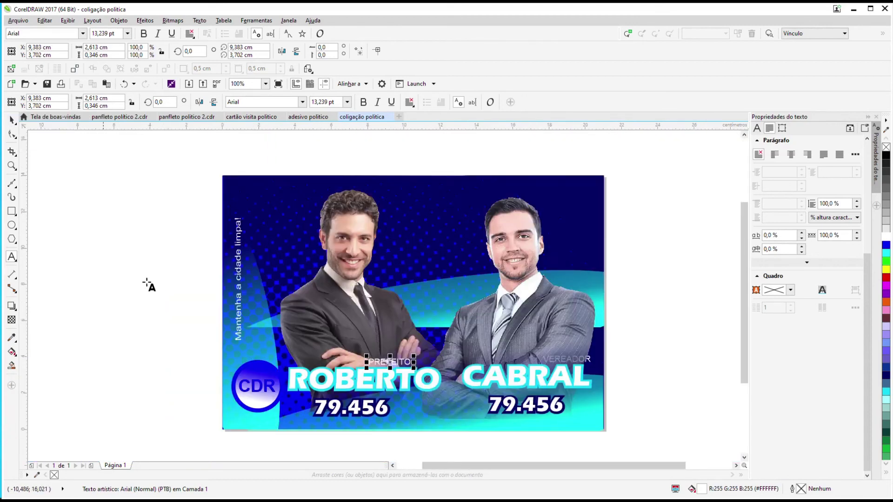
left_click(371, 445)
left_click(391, 359)
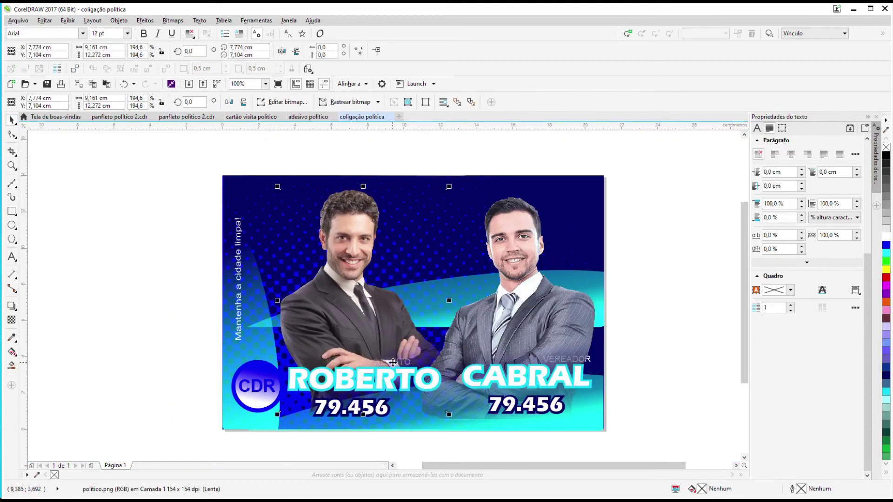
left_click(393, 363)
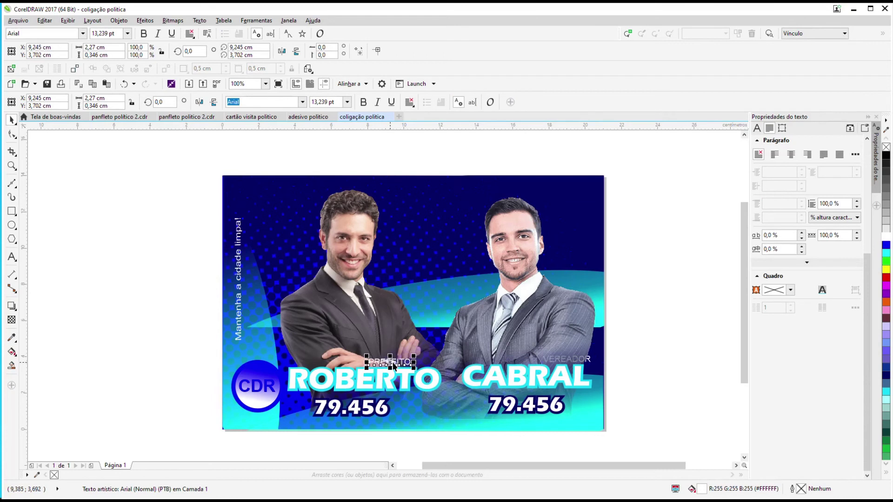
left_click(581, 362)
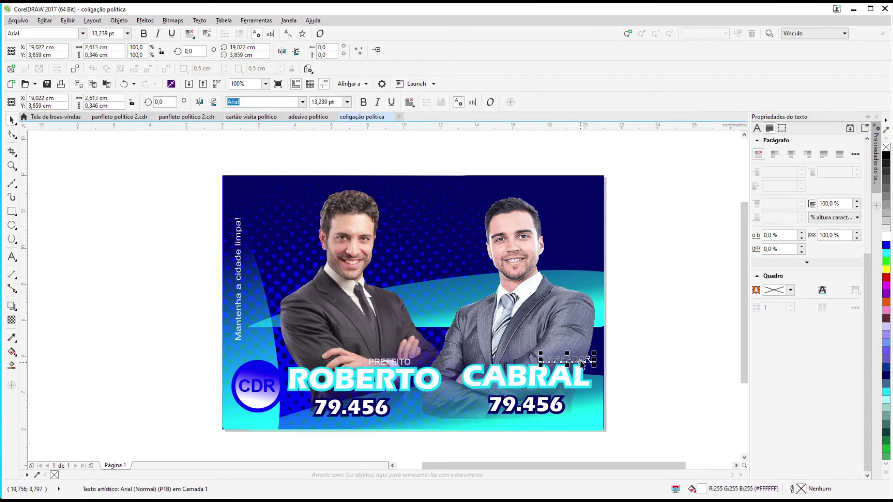
left_click(396, 362)
left_click(364, 102)
left_click(581, 360)
left_click(363, 101)
left_click(363, 102)
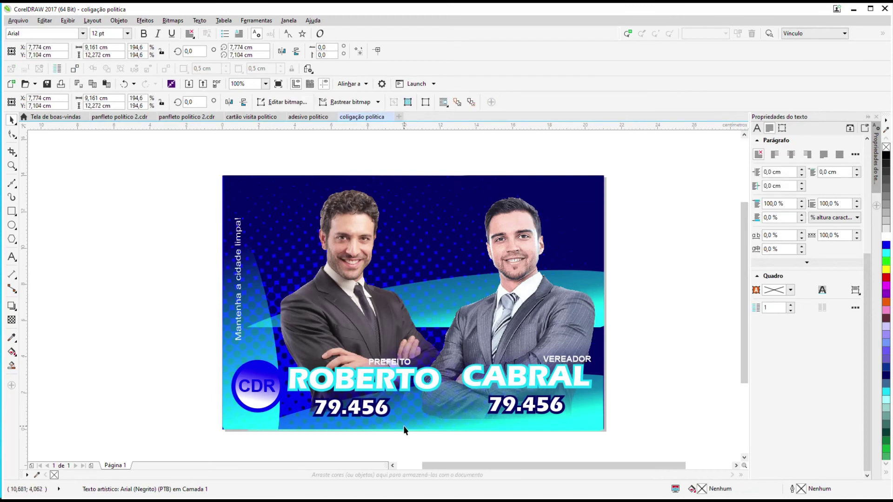
left_click(406, 358)
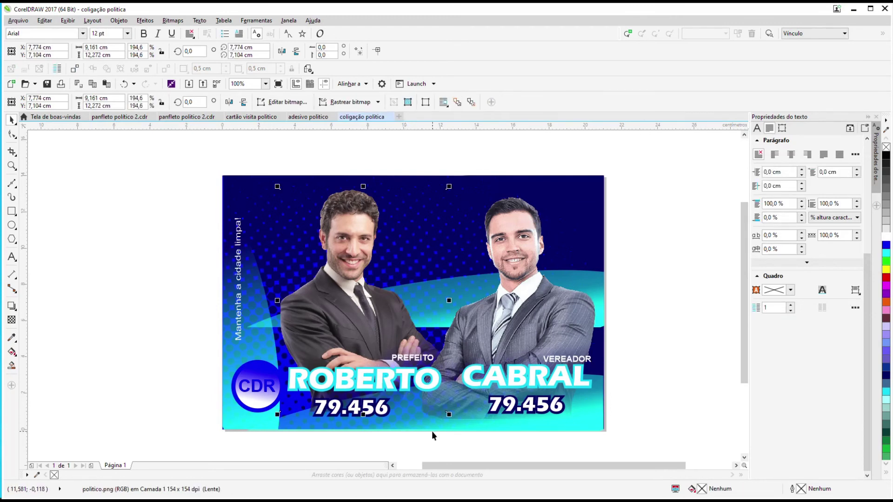
left_click_drag(407, 361, 308, 362)
Shorten the prefeito candidate's number to 79 and enlarge it below the name
left_click(348, 411)
left_click(17, 254)
left_click_drag(343, 409, 364, 426)
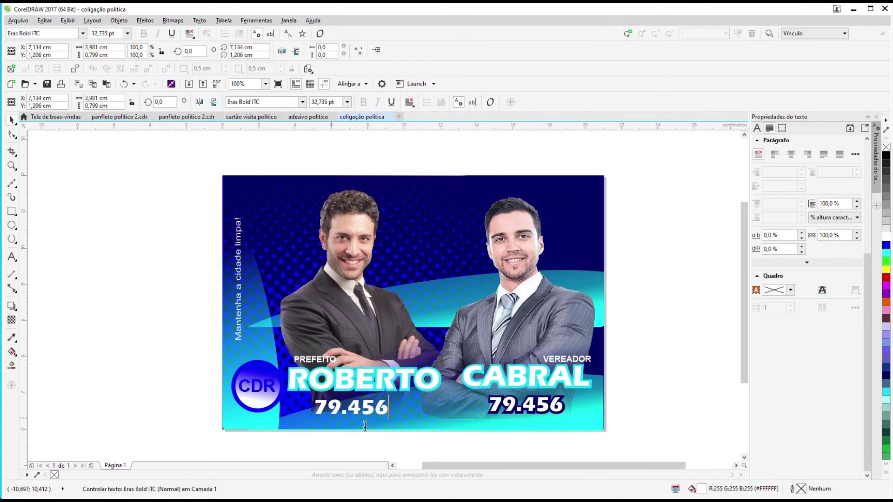
key("Delete")
left_click_drag(351, 422, 357, 426)
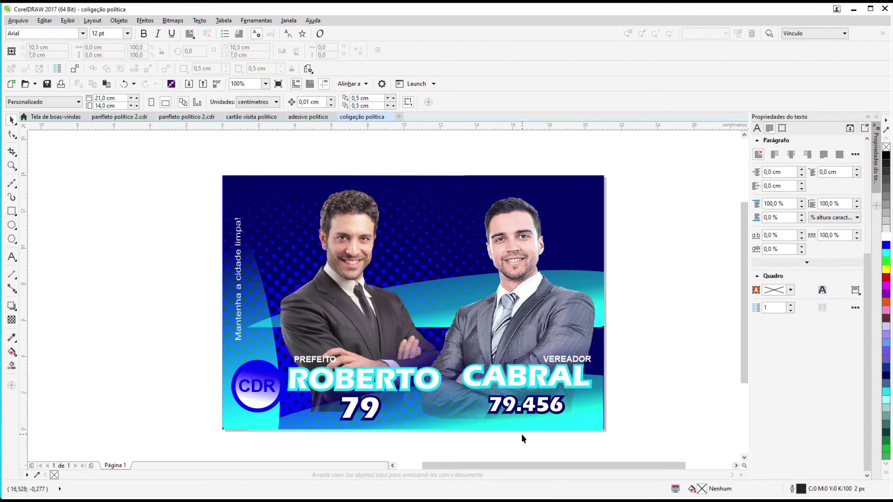
Draw a hexagon about 4.07 × 3.57 cm between the two candidates' heads, filled white with no outline
left_click(25, 239)
left_click(37, 237)
mouse_move(397, 263)
left_mouse_down()
mouse_move(488, 200)
mouse_move(473, 192)
left_mouse_up()
left_click(283, 99)
left_click(886, 236)
right_click(885, 147)
Rotate the white hexagon to about 331.3° so its upper and lower edges lie nearly horizontal
left_click(446, 242)
left_click_drag(470, 190, 485, 216)
left_click(486, 219)
left_click(426, 250)
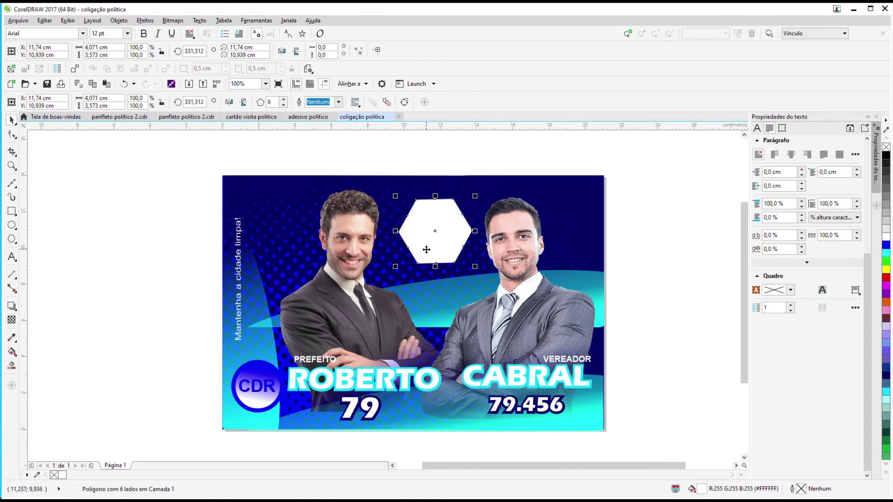
Make an enlarged cyan copy of the hexagon, about 4.89 × 4.29 cm, and order it behind the white one as a border
left_click_drag(395, 267, 390, 270)
left_click(886, 253)
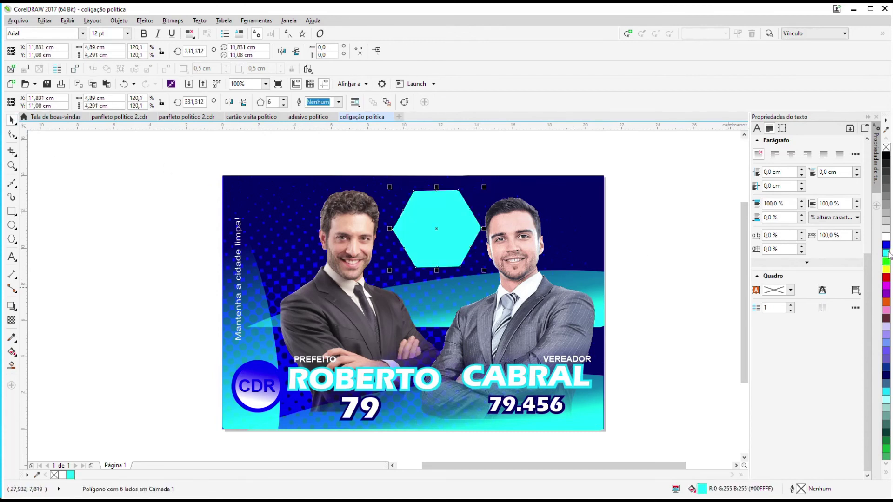
right_click(436, 231)
mouse_move(494, 391)
left_click(605, 446)
Apply a gradient transparency to the white hexagon so the cyan shows through towards its lower part
left_click_drag(437, 228, 471, 317)
left_click(12, 319)
left_click_drag(426, 248, 390, 216)
left_click_drag(495, 135, 514, 199)
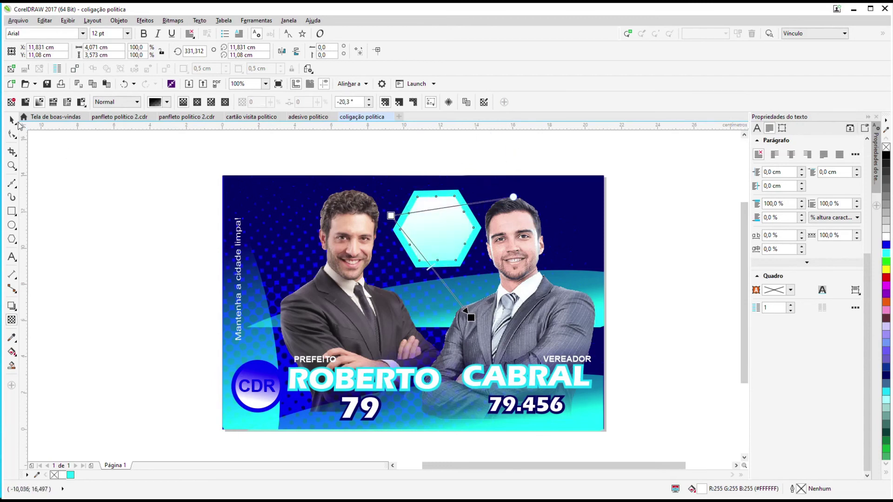
left_click(678, 233)
left_click(11, 120)
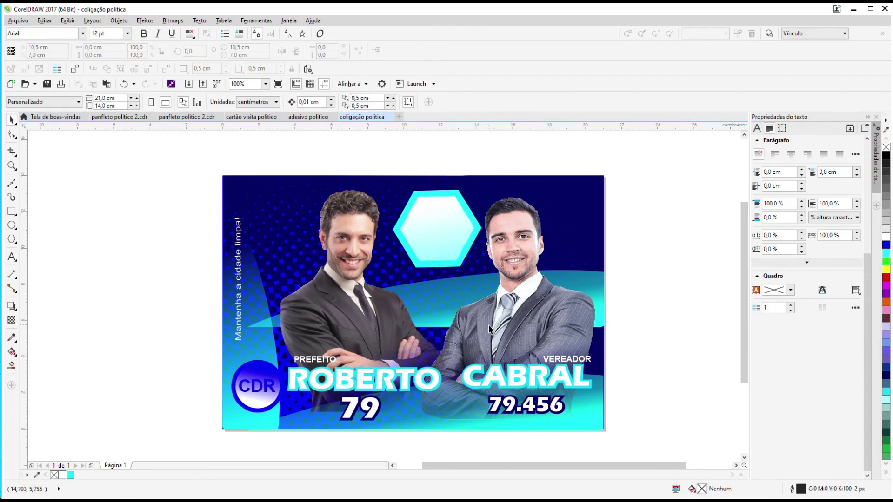
Add the three-line slogan "POR UM RIO MELHOR!" over the hexagon and centre-align its lines
key("F8")
left_click(426, 218)
type("POR")
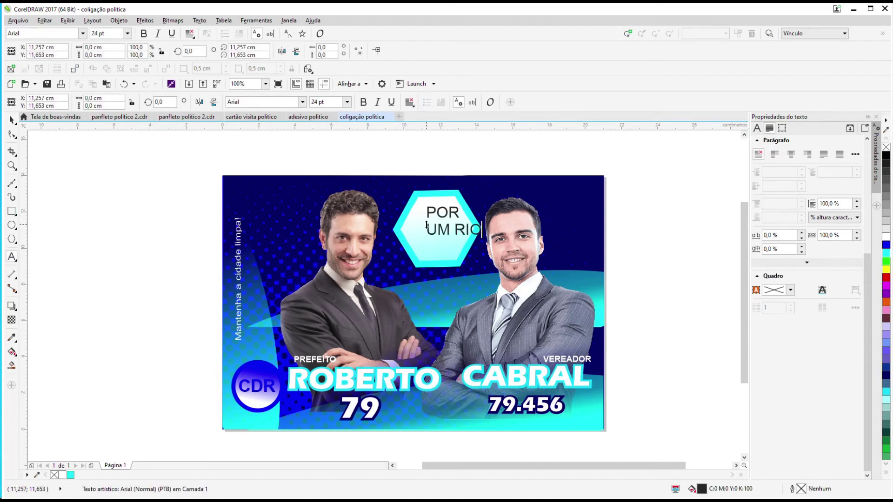
left_click_drag(427, 213, 522, 255)
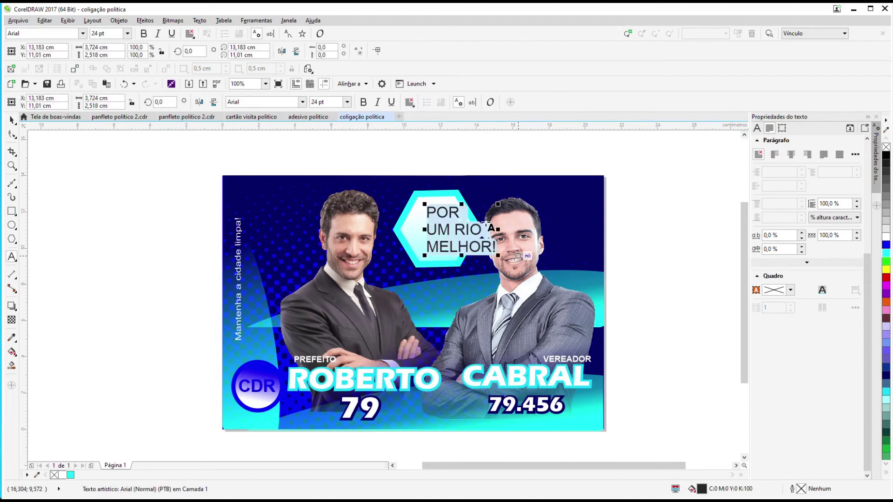
left_click(410, 102)
left_click(432, 136)
Fit the slogan centred inside the hexagon at about 18 pt and style it in blue italics
left_click_drag(461, 230, 440, 219)
left_click_drag(476, 194, 440, 229)
left_click(886, 247)
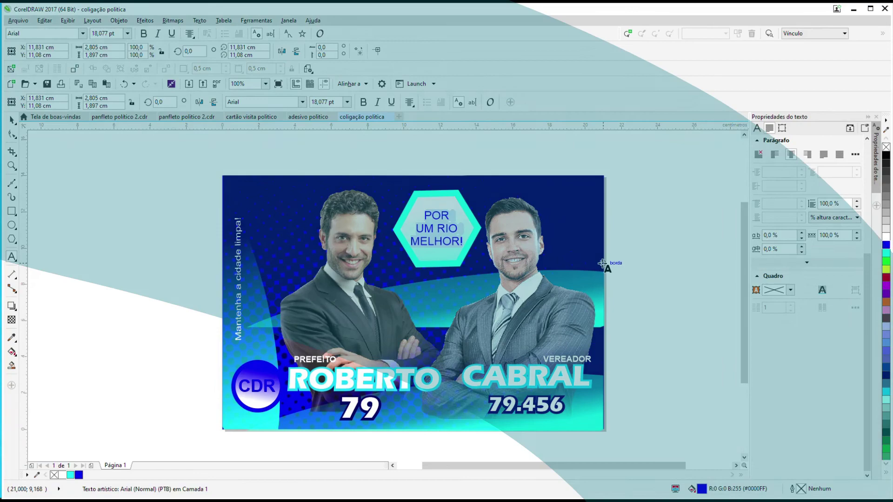
left_click(377, 102)
left_click(12, 120)
key("Escape")
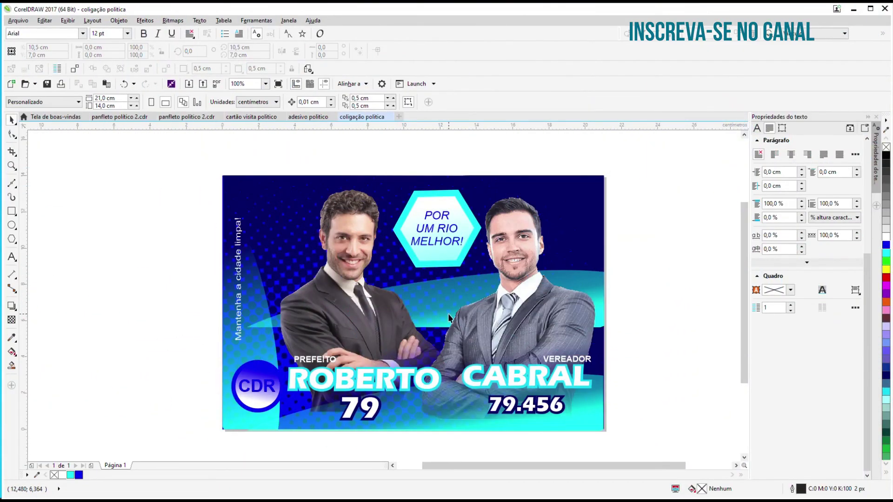
Recolour the outer hexagon blue and give it a gradient fill that lightens towards the lower edge
left_click(442, 193)
left_click(888, 247)
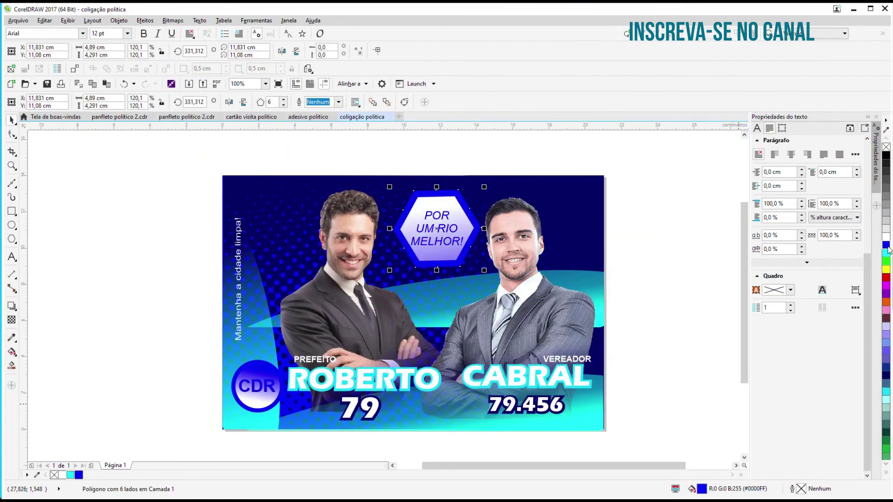
left_click(13, 352)
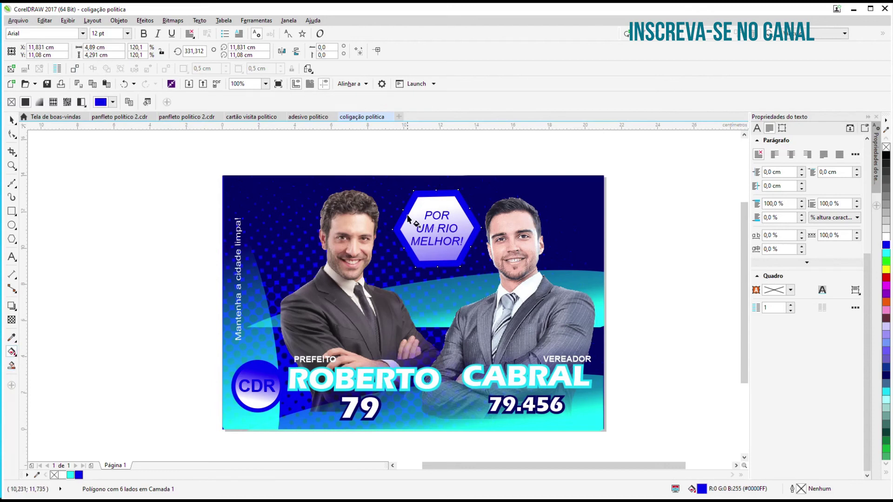
left_click_drag(415, 220, 475, 133)
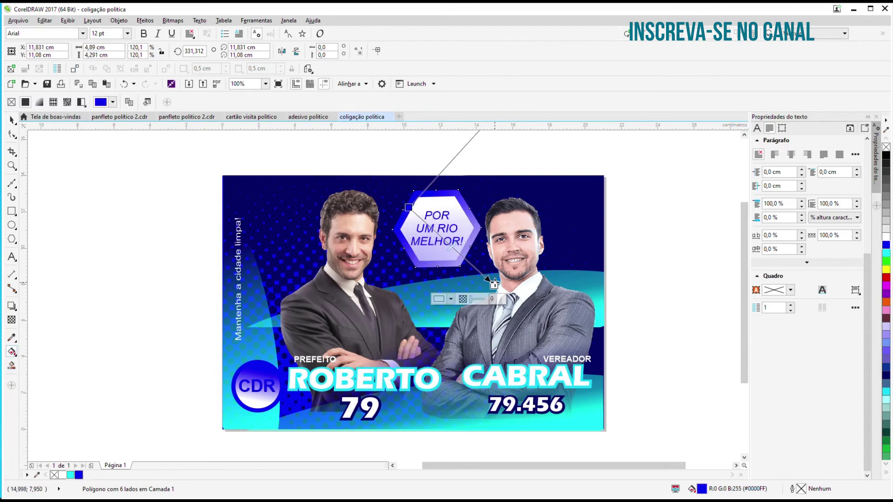
Select both hexagons with the slogan and shift them to about X 11.53, Y 10.95 cm
left_click(11, 120)
left_click_drag(319, 149, 505, 286)
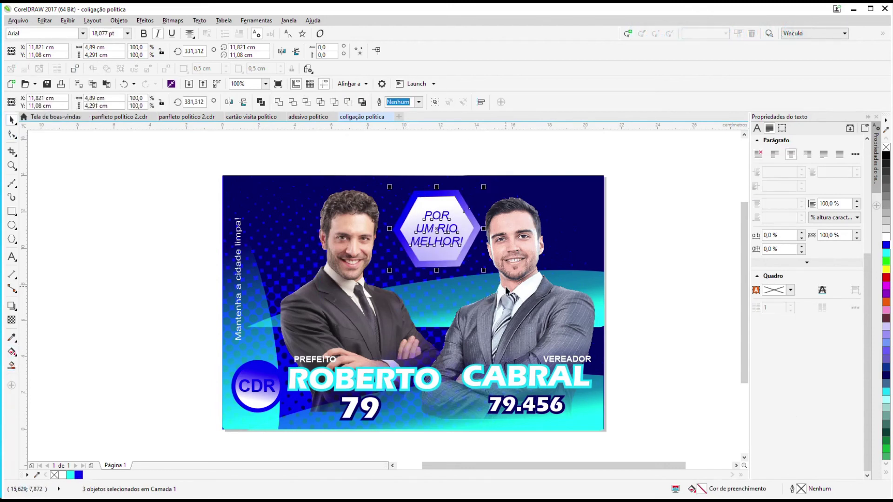
left_click(114, 166)
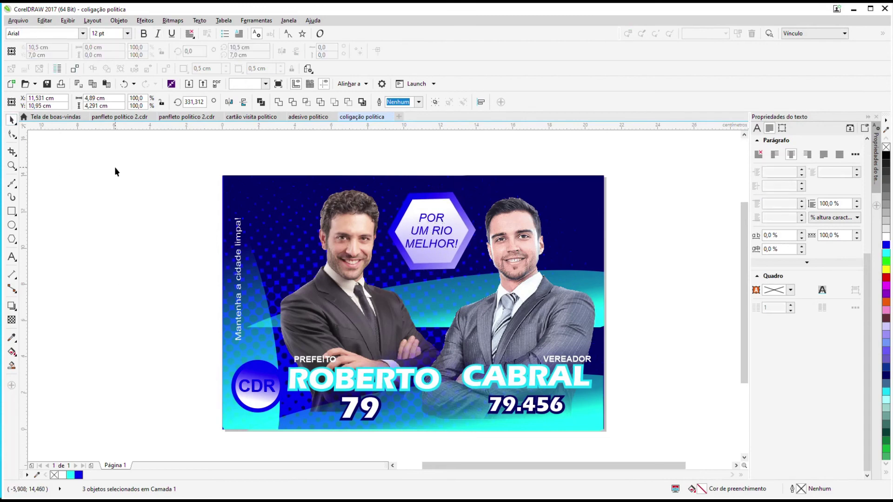
Apply user-defined guideline presets with mirrored page margins, setting the top margin to 0.3 cm
scroll(160, 208, "down", 1)
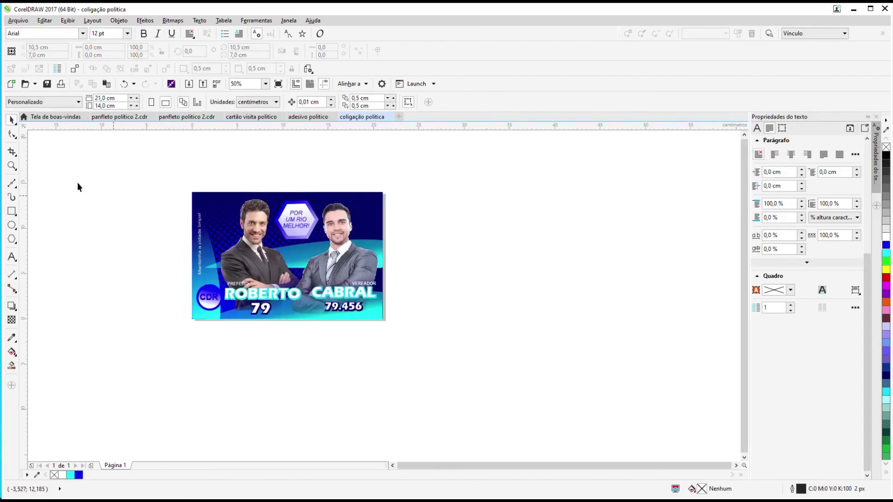
double_click(12, 166)
scroll(189, 222, "down", 1)
double_click(76, 124)
left_click(294, 200)
left_click(291, 235)
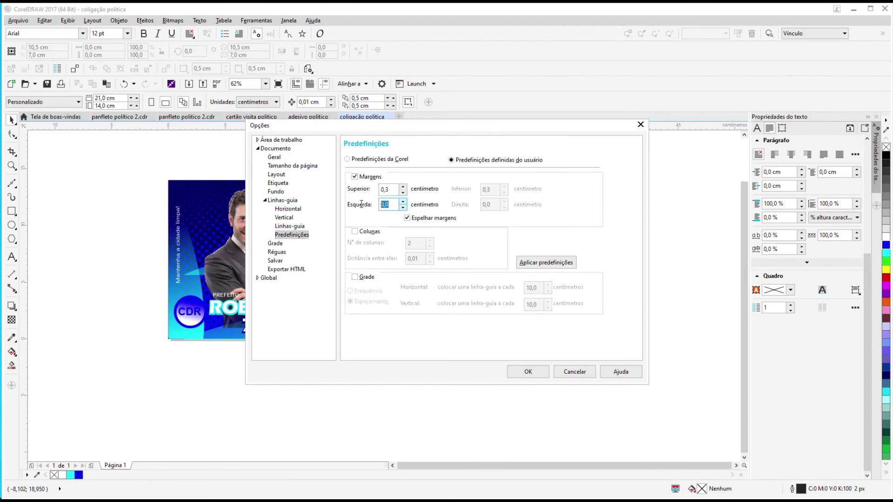
left_click(531, 374)
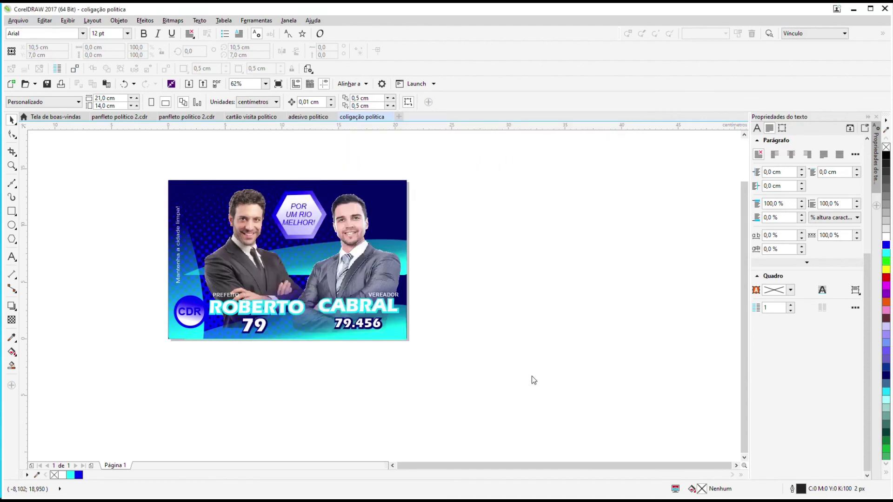
Create a new A4 document named "artes para a política" in CMYK at 300 dpi
scroll(275, 331, "up", 1)
scroll(272, 330, "down", 2)
left_click(17, 21)
left_click(24, 31)
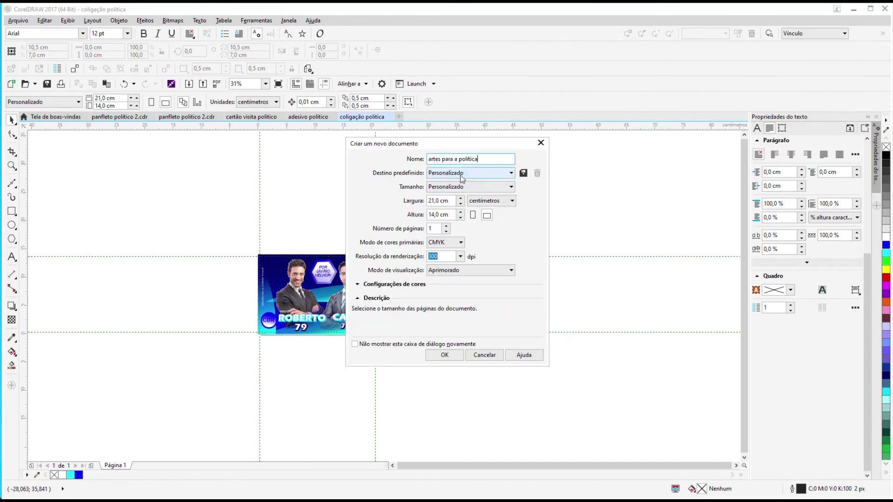
left_click(449, 357)
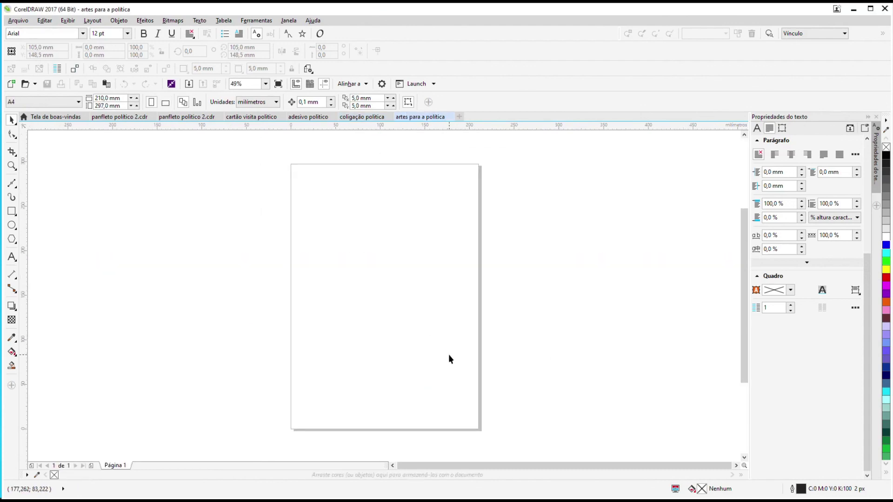
Group the single-candidate flyer from panfleto politico 2, copy it into the artes para a política document with a landscape page, and place it left of the page
left_click(170, 117)
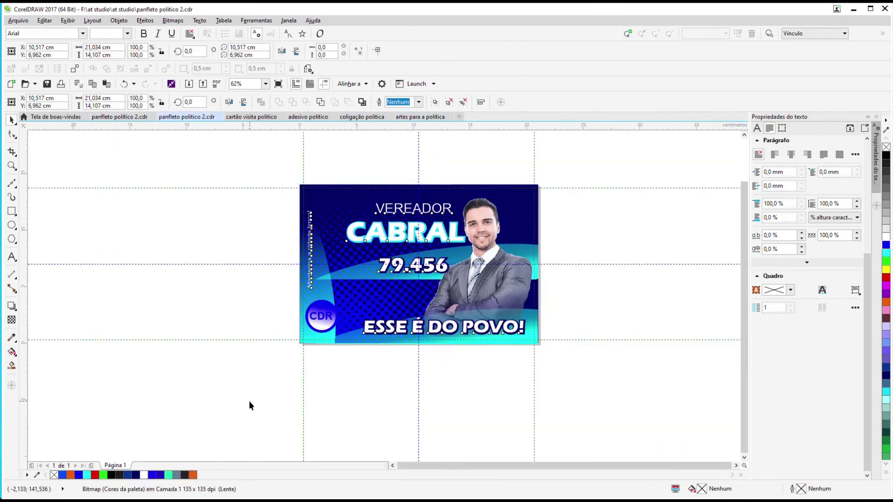
right_click(436, 238)
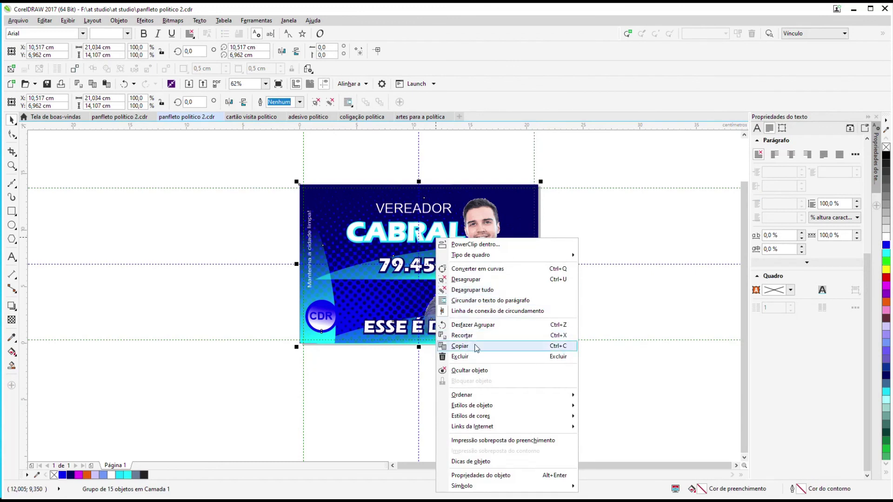
left_click(460, 346)
left_click(420, 117)
right_click(120, 242)
left_click(148, 306)
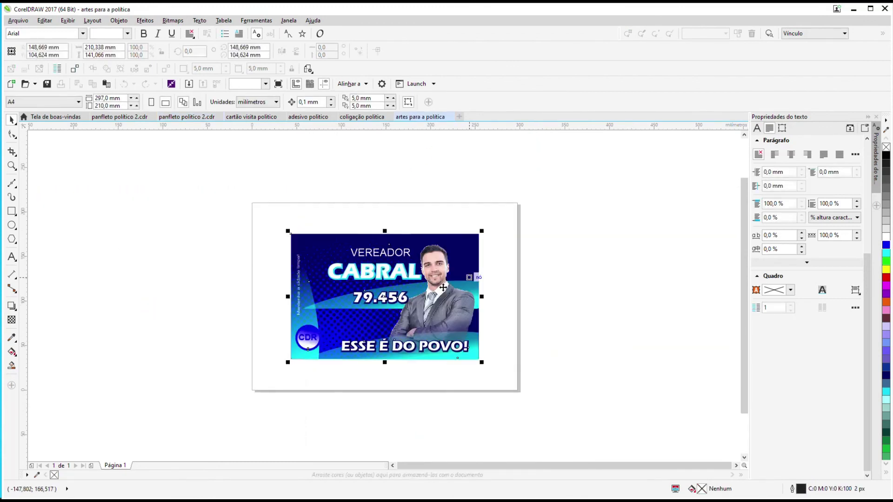
left_click_drag(138, 255, 138, 289)
Group the cartão visita politico artwork, copy it into artes para a política and place it in the left part of the page
left_click(228, 117)
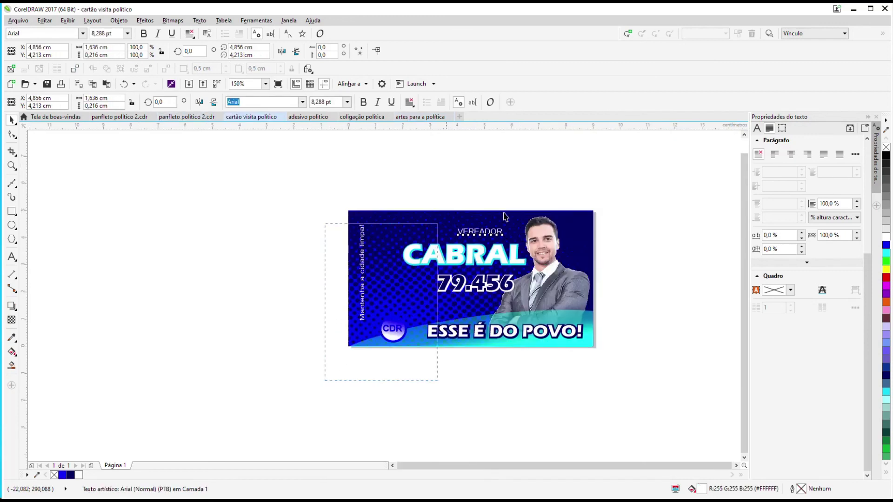
right_click(484, 222)
left_click(504, 124)
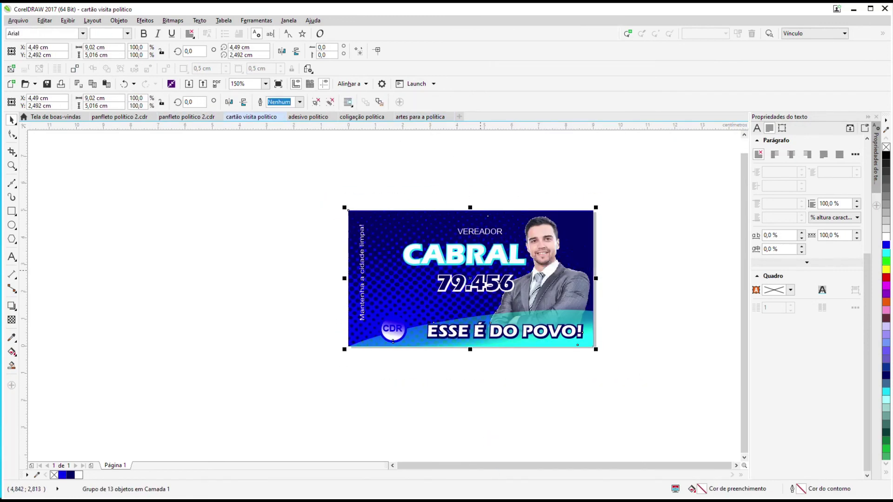
left_click(420, 117)
key("ctrl+v")
left_click_drag(362, 305, 279, 298)
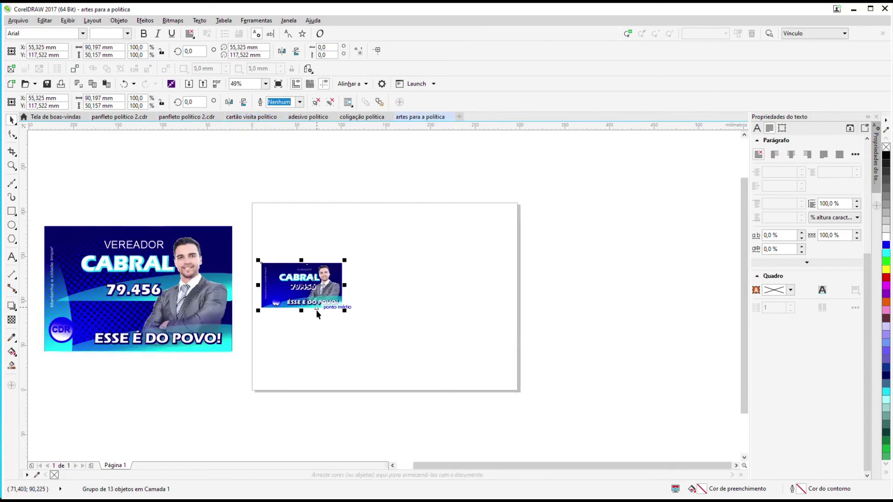
Group the round adesivo politico artwork, copy it into artes para a política and place it to the right of the business card
left_click(308, 117)
key("ctrl+a")
key("ctrl+g")
right_click(448, 266)
left_click(494, 121)
left_click(423, 117)
key("ctrl+v")
left_click_drag(390, 291, 419, 298)
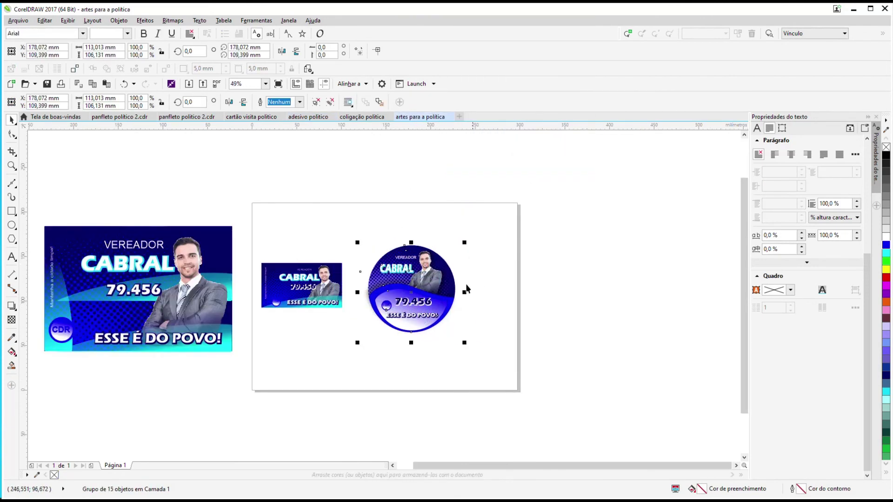
Group the two-candidate coligação politica flyer, copy it into artes para a política and place it over the page's right edge, beside the sticker
left_click(361, 116)
key("ctrl+a")
key("ctrl+g")
right_click(325, 287)
left_click(363, 142)
left_click(420, 117)
right_click(575, 237)
left_click(606, 297)
left_click_drag(398, 303, 592, 301)
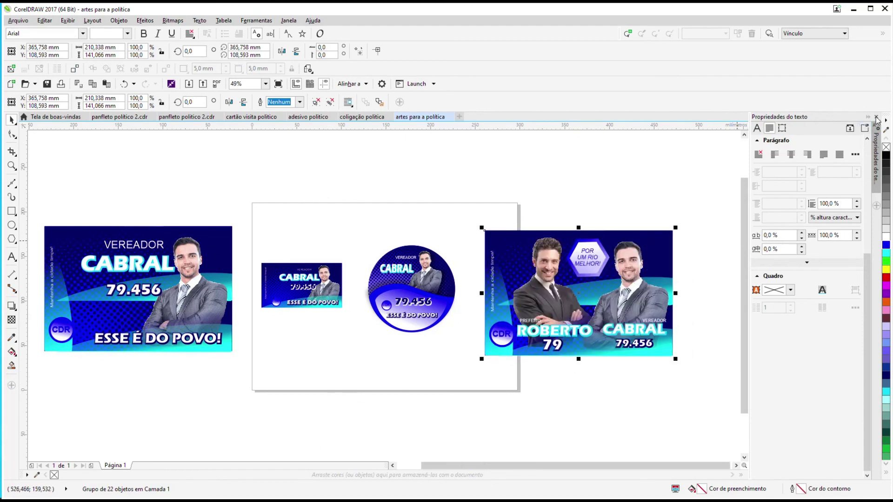
Close the text properties and examine the flyer, business card, round sticker and coalition flyer up close
left_click(876, 118)
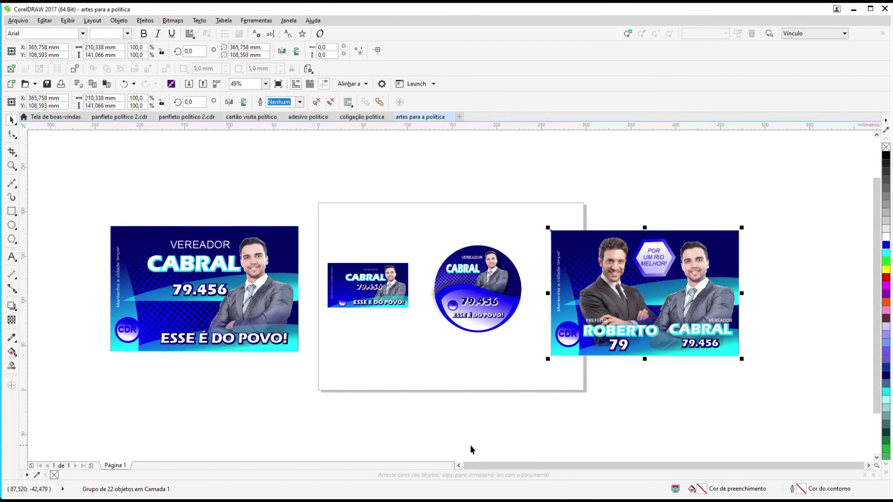
key("z")
left_click_drag(247, 214, 743, 223)
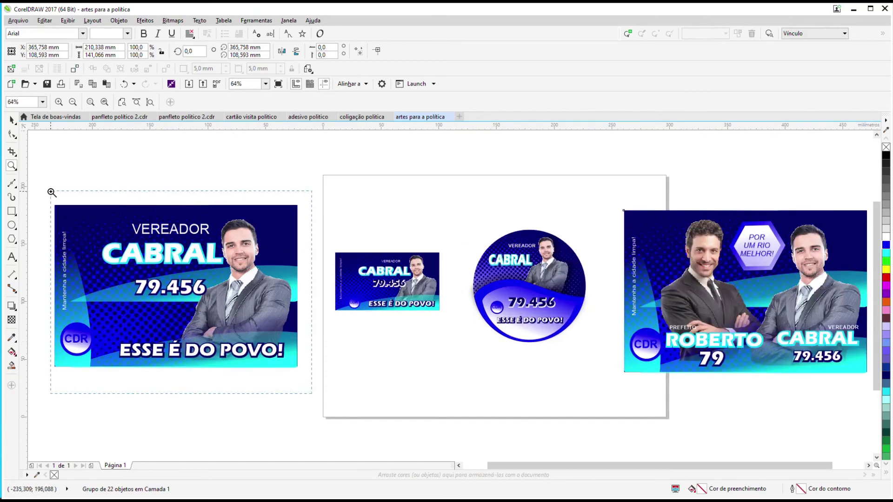
left_click_drag(51, 191, 51, 190)
left_click_drag(553, 466, 609, 466)
left_click_drag(778, 410, 346, 178)
left_click_drag(422, 391, 159, 194)
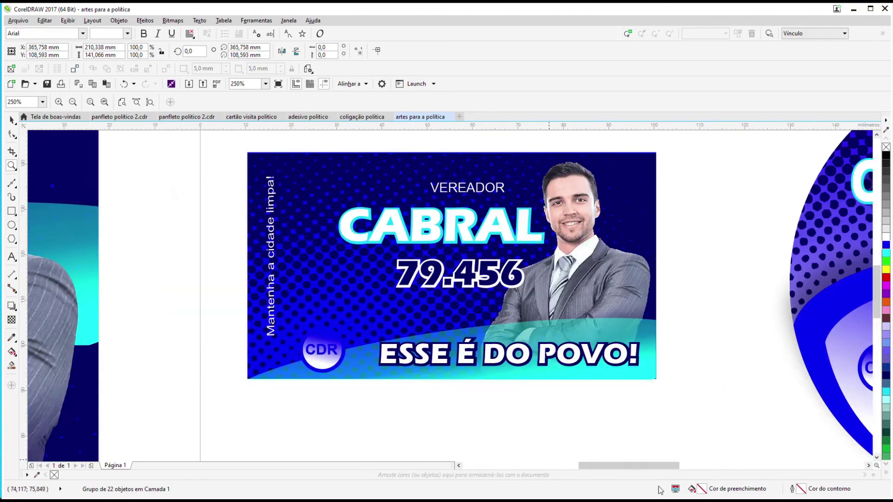
scroll(619, 409, "down", 5)
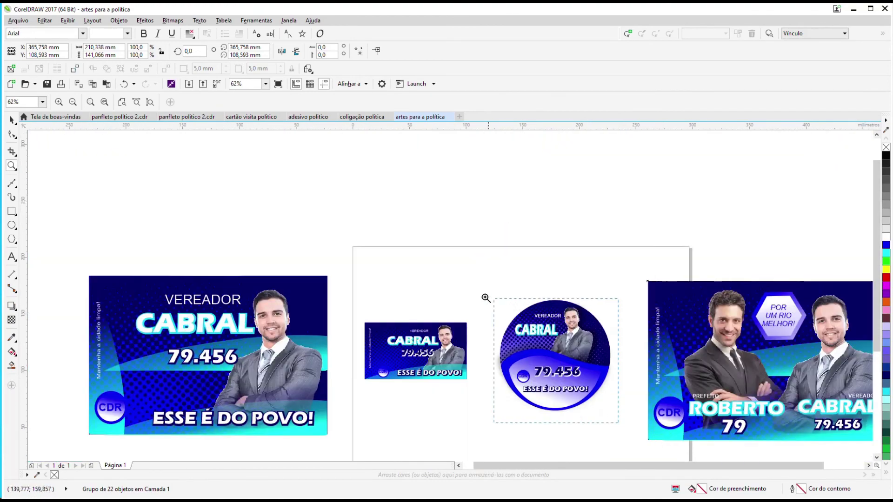
left_click_drag(502, 293, 613, 423)
left_click_drag(396, 190, 538, 366)
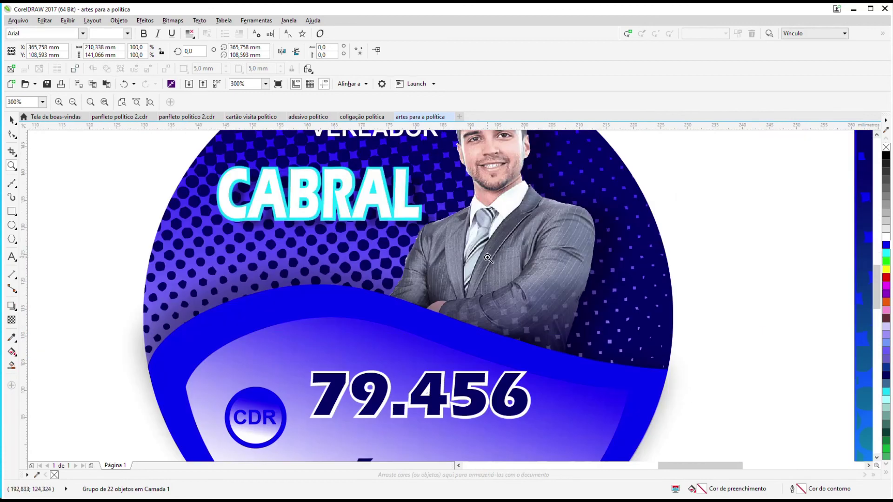
left_click(876, 135)
scroll(538, 286, "down", 2)
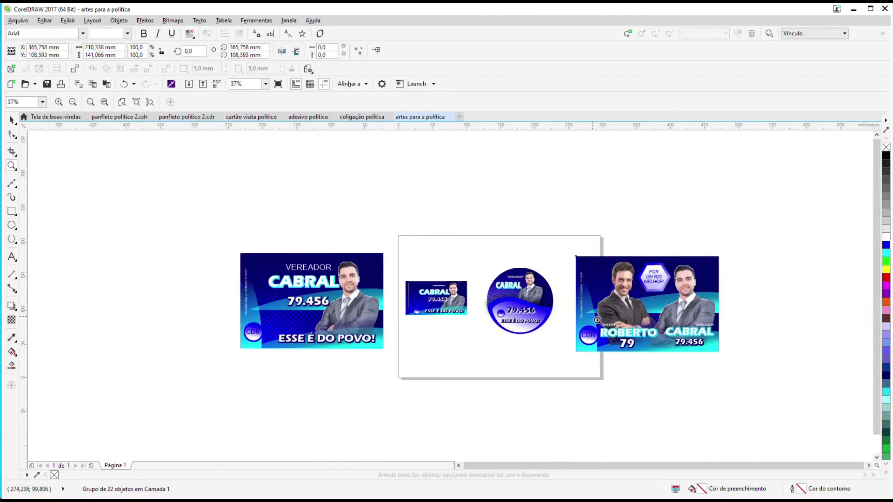
scroll(571, 250, "up", 2)
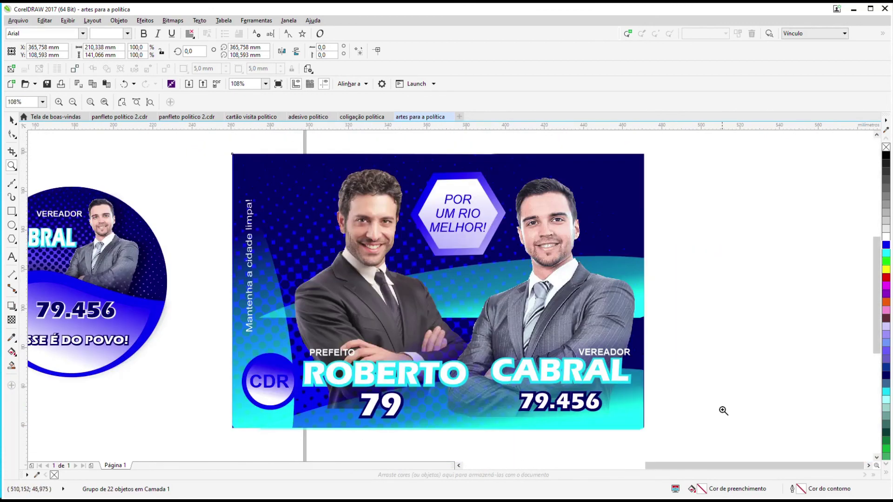